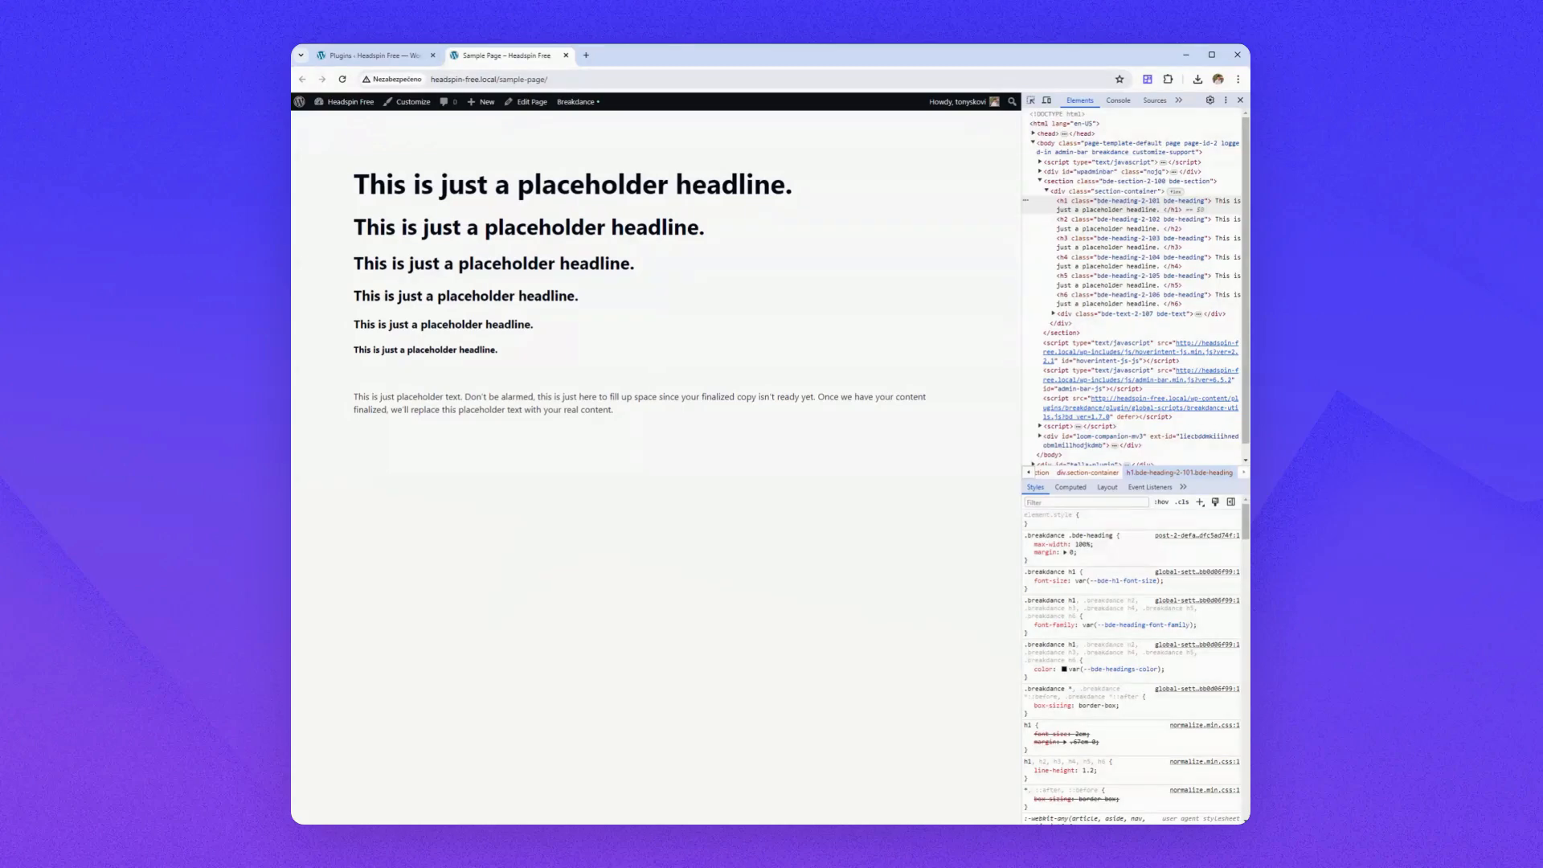
Examine the sample page's heading sizes and narrow the page area to check how they respond.
drag(353, 184, 492, 264)
click(492, 263)
drag(1020, 162, 983, 284)
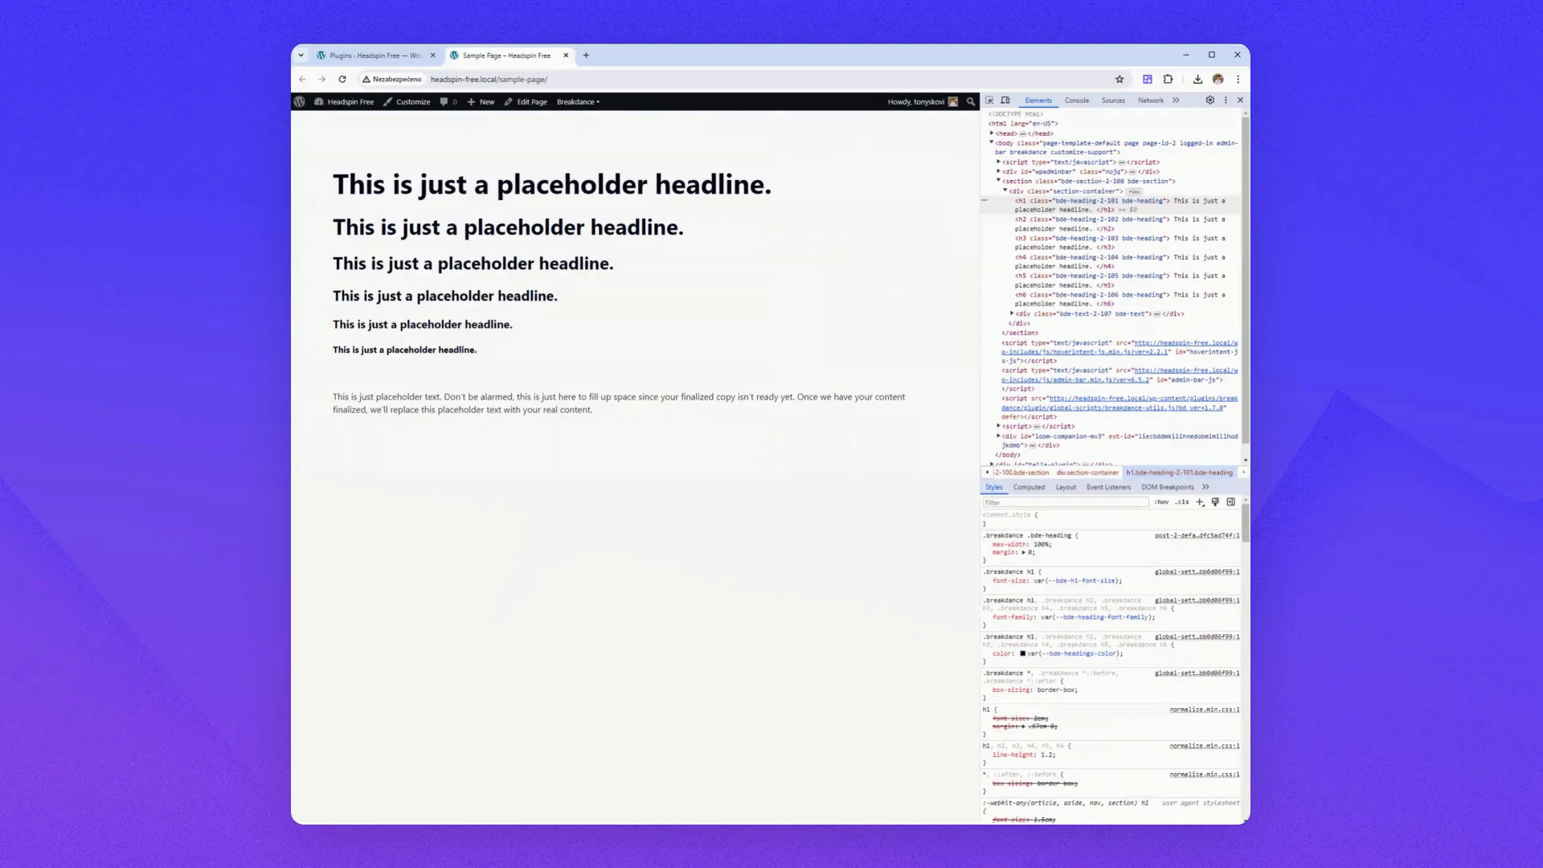
Upload headspinui_1.0.1.zip as a new WordPress plugin, install it and activate it.
click(358, 56)
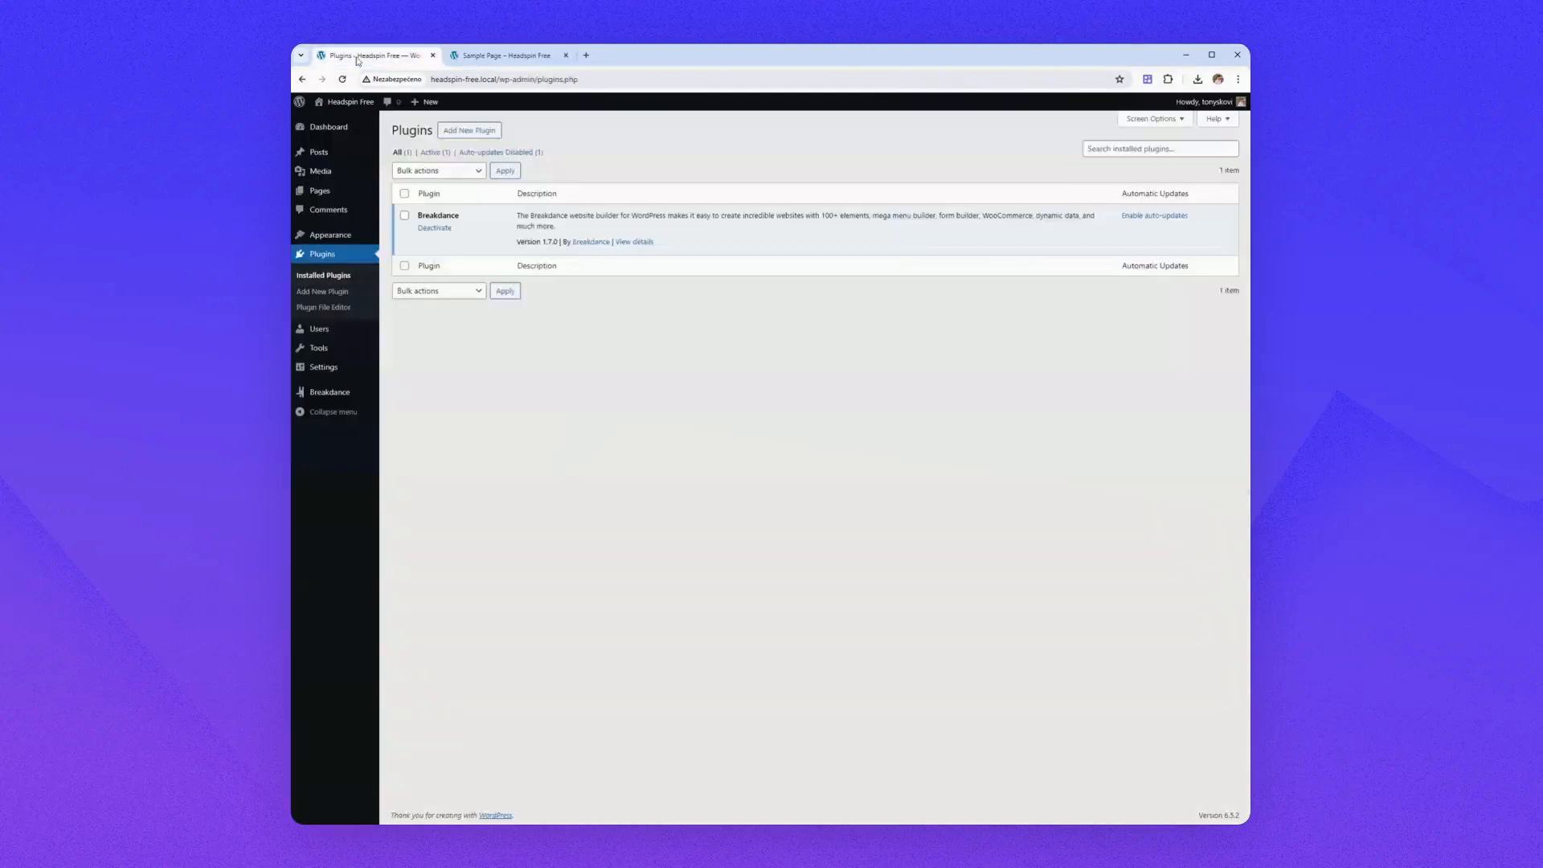
click(480, 129)
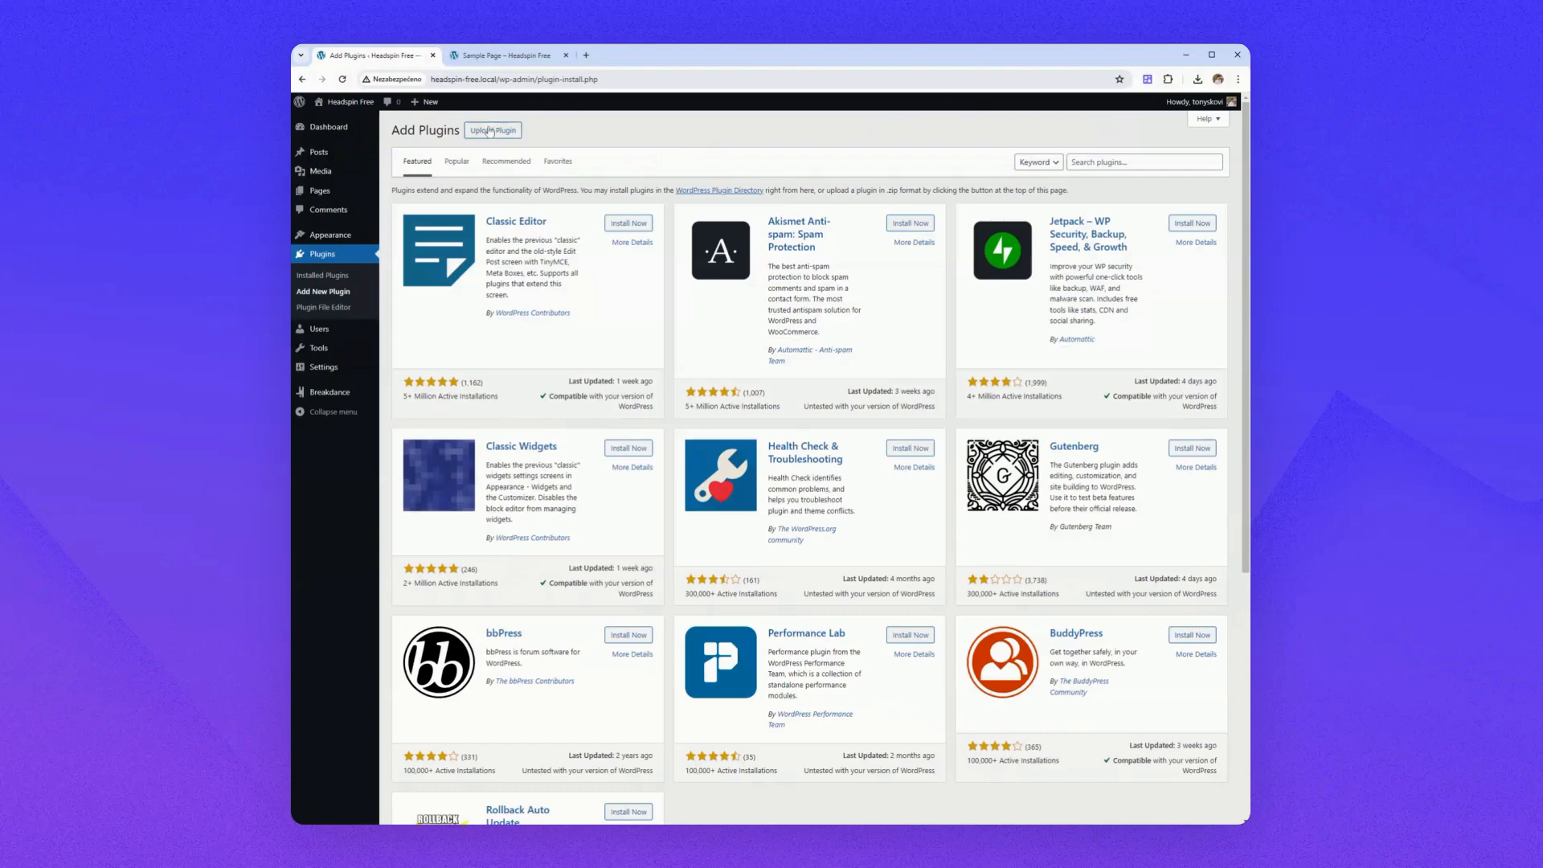
click(492, 131)
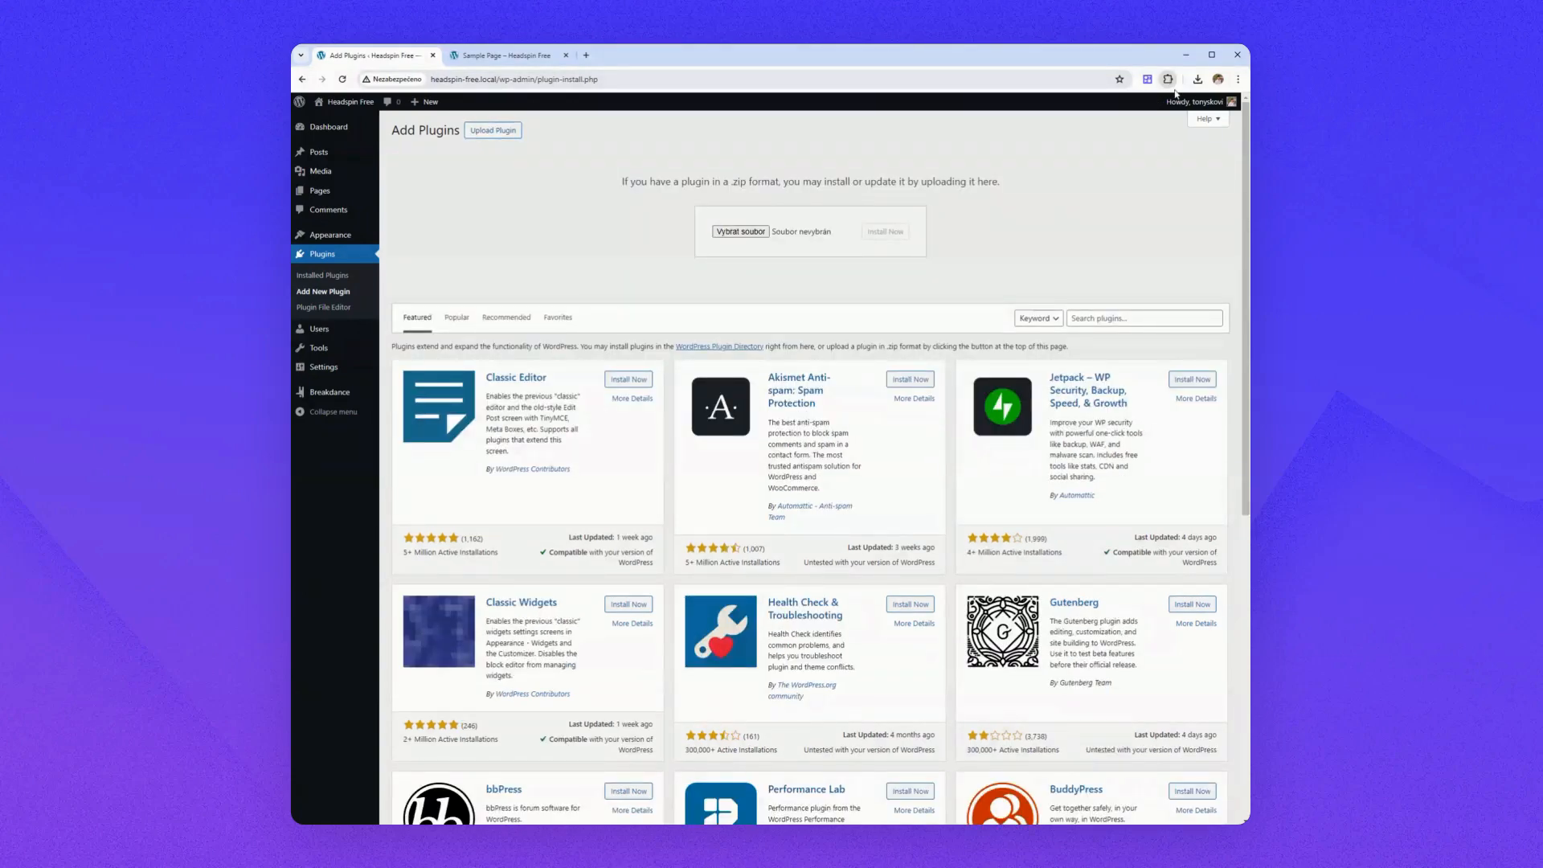
click(1199, 79)
drag(1126, 125, 740, 232)
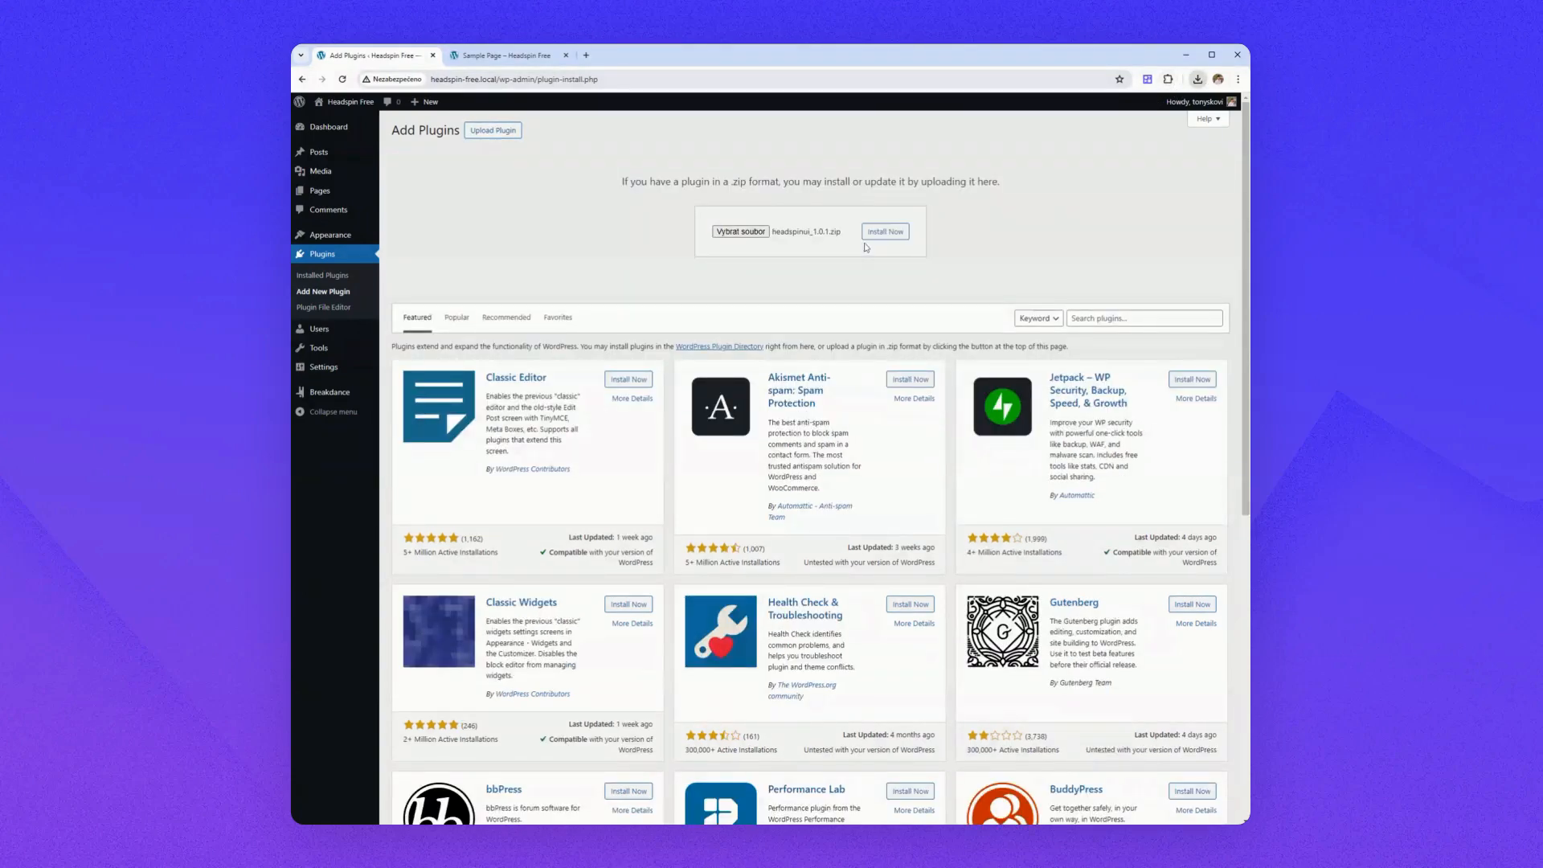
click(884, 232)
click(425, 212)
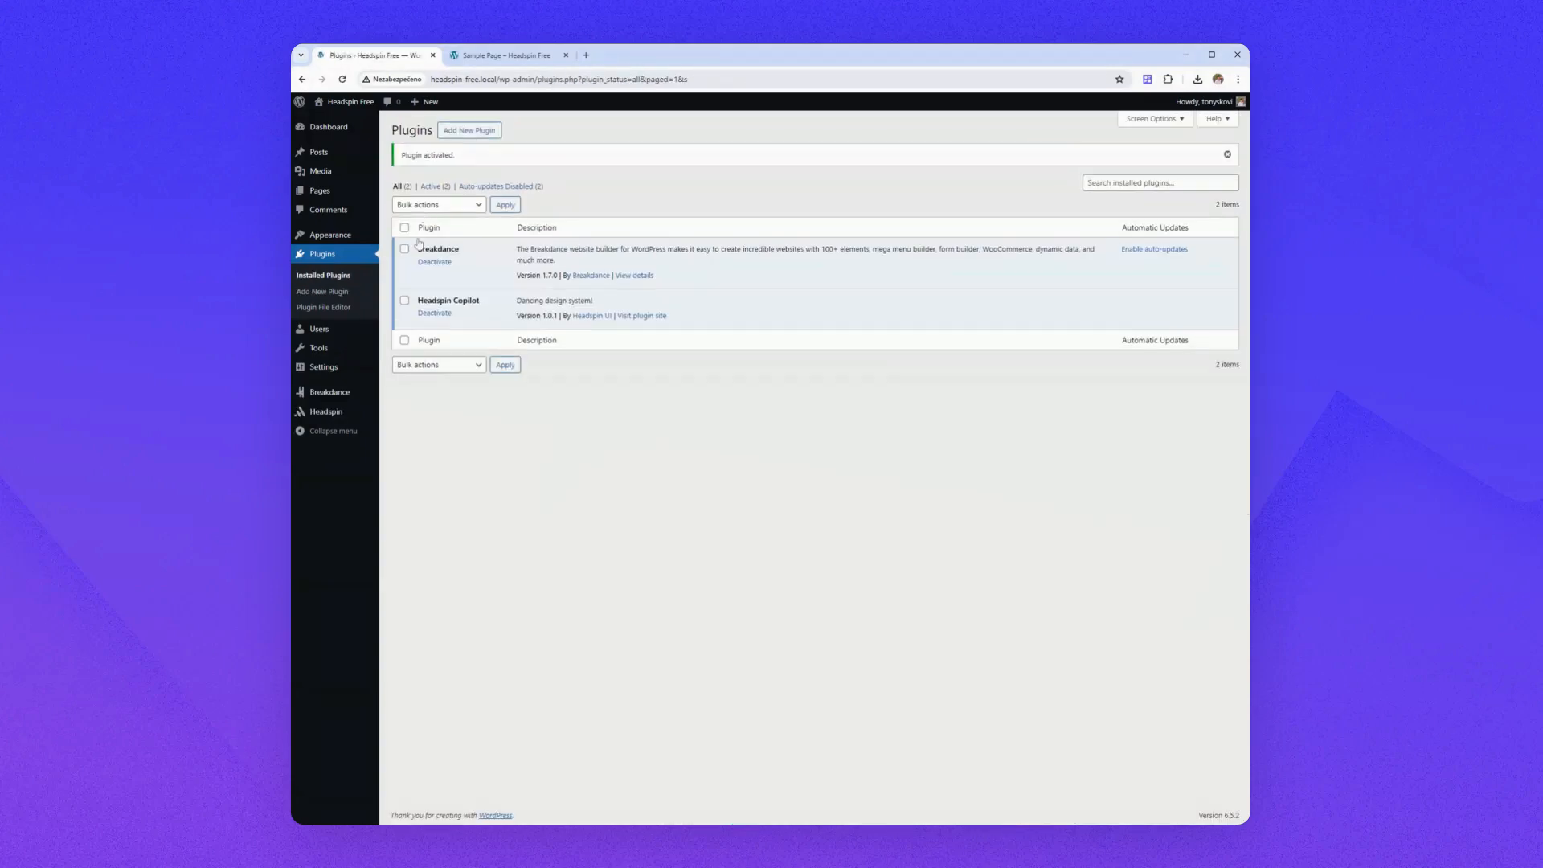
Open the Headspin settings page and save the default configuration.
click(341, 416)
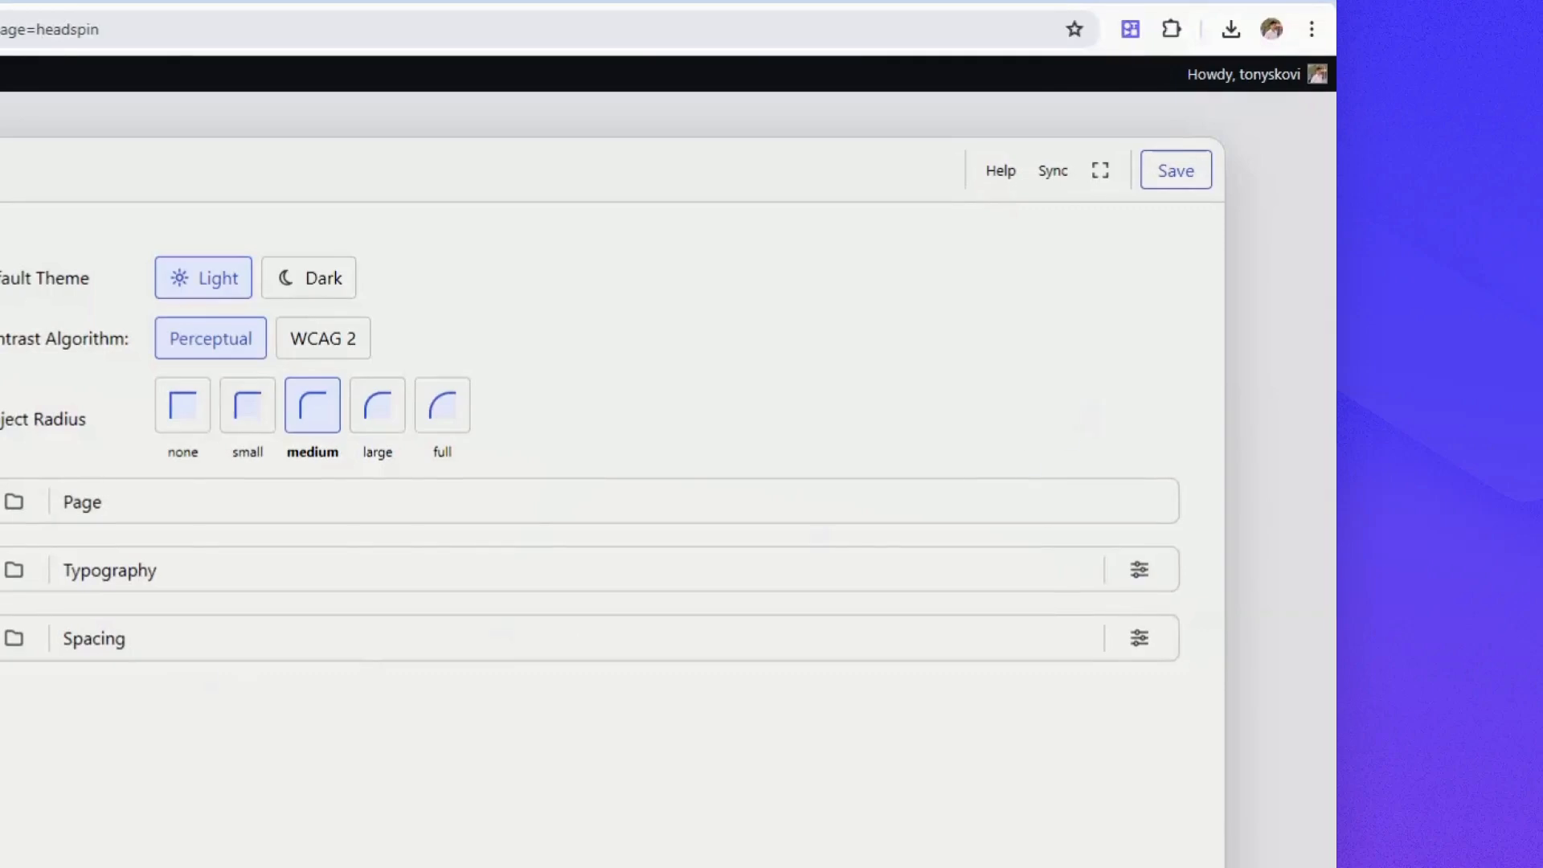
click(1201, 173)
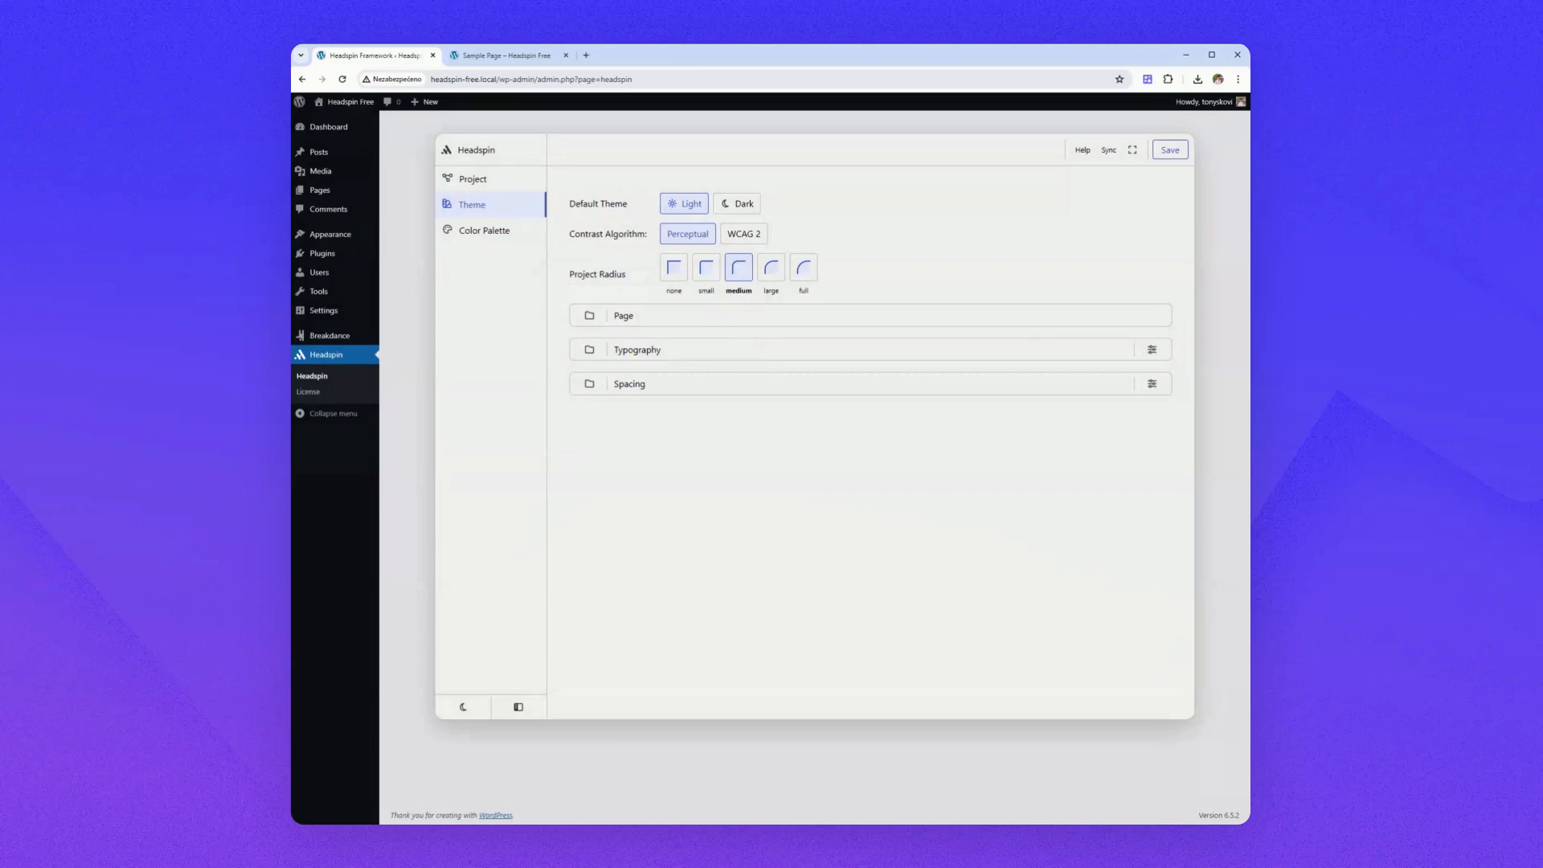
Reload the sample page and widen its area to examine how the headings and text scale.
click(463, 57)
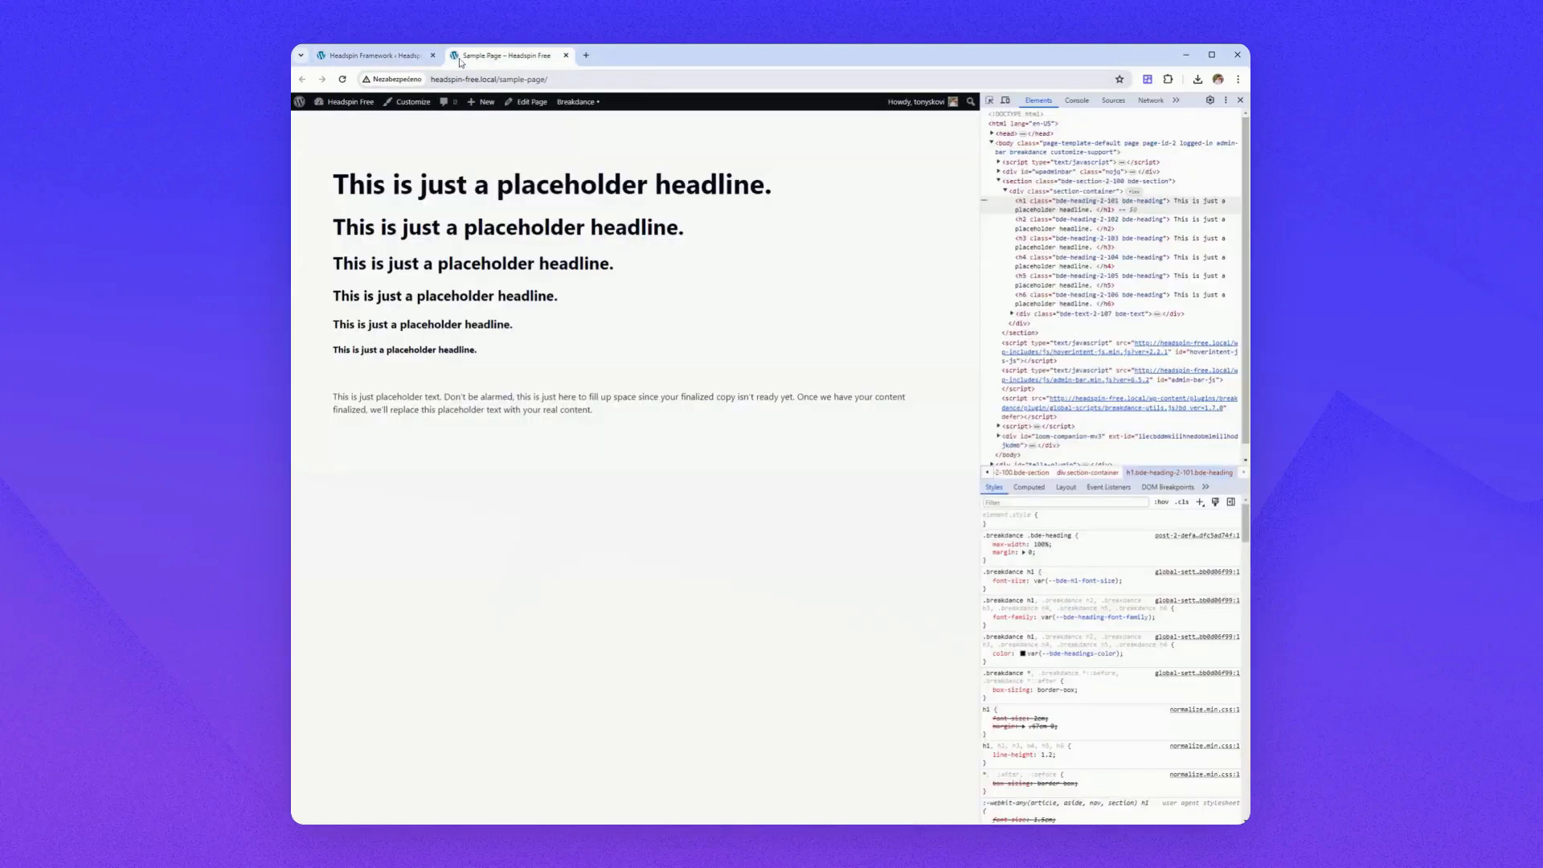
click(342, 79)
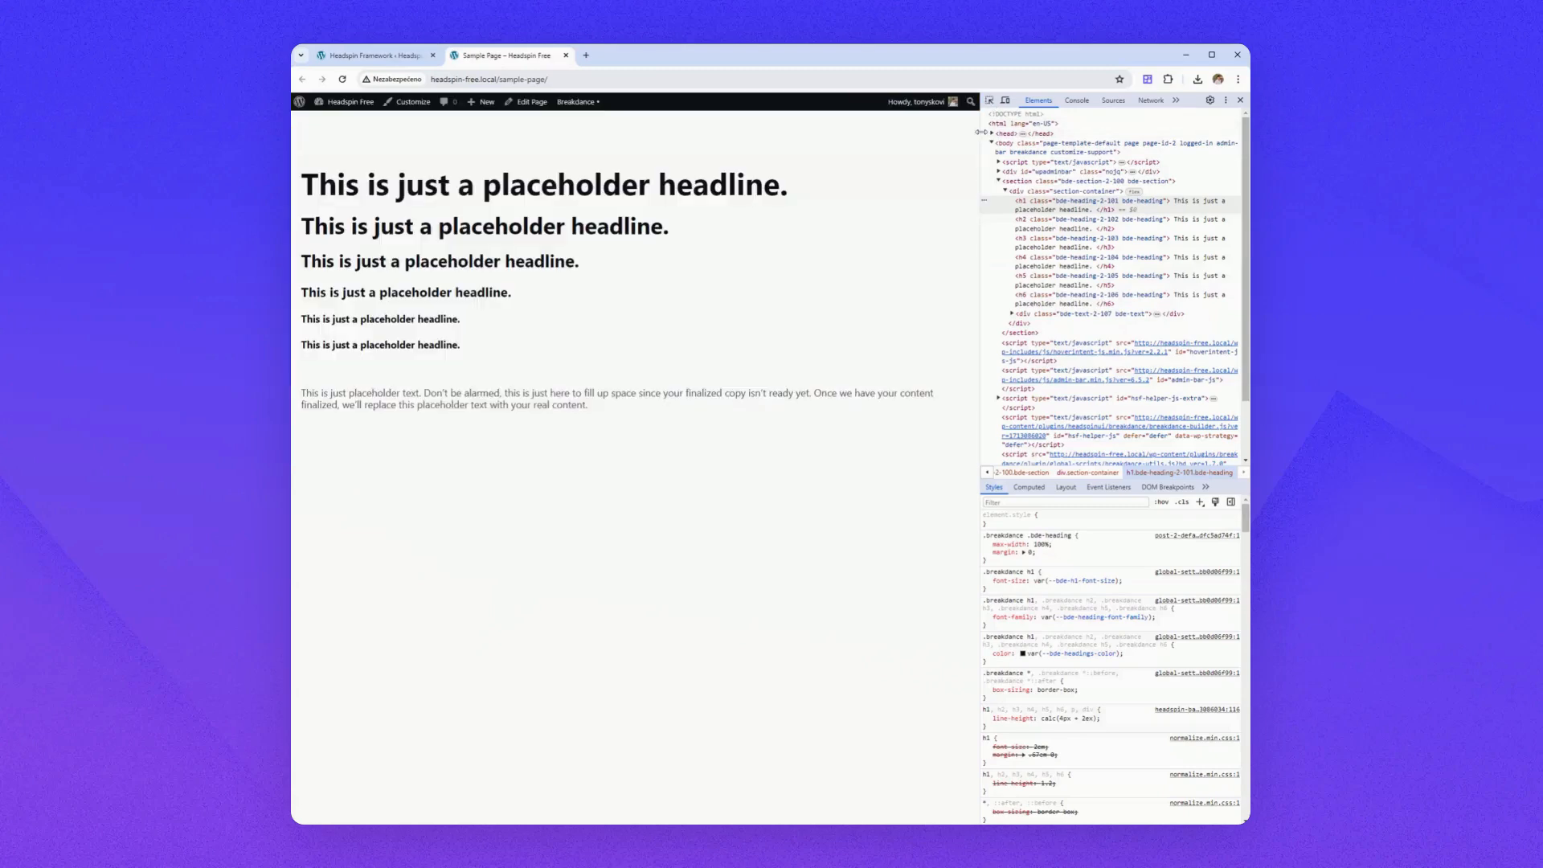
drag(982, 135, 1049, 262)
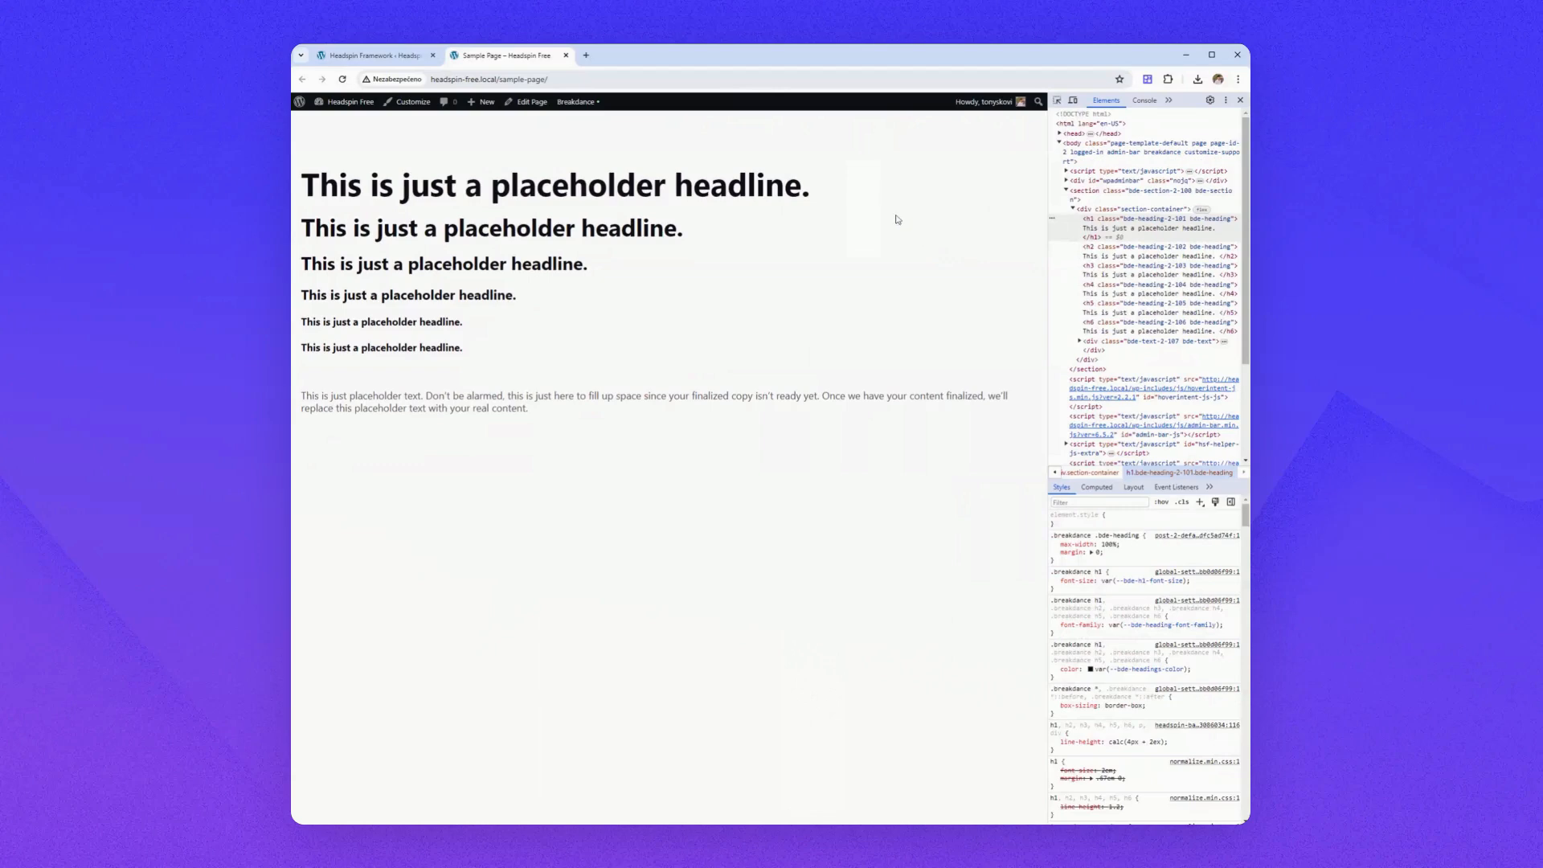
Return to Headspin, open the project settings and examine the minimum and maximum viewport values.
click(374, 55)
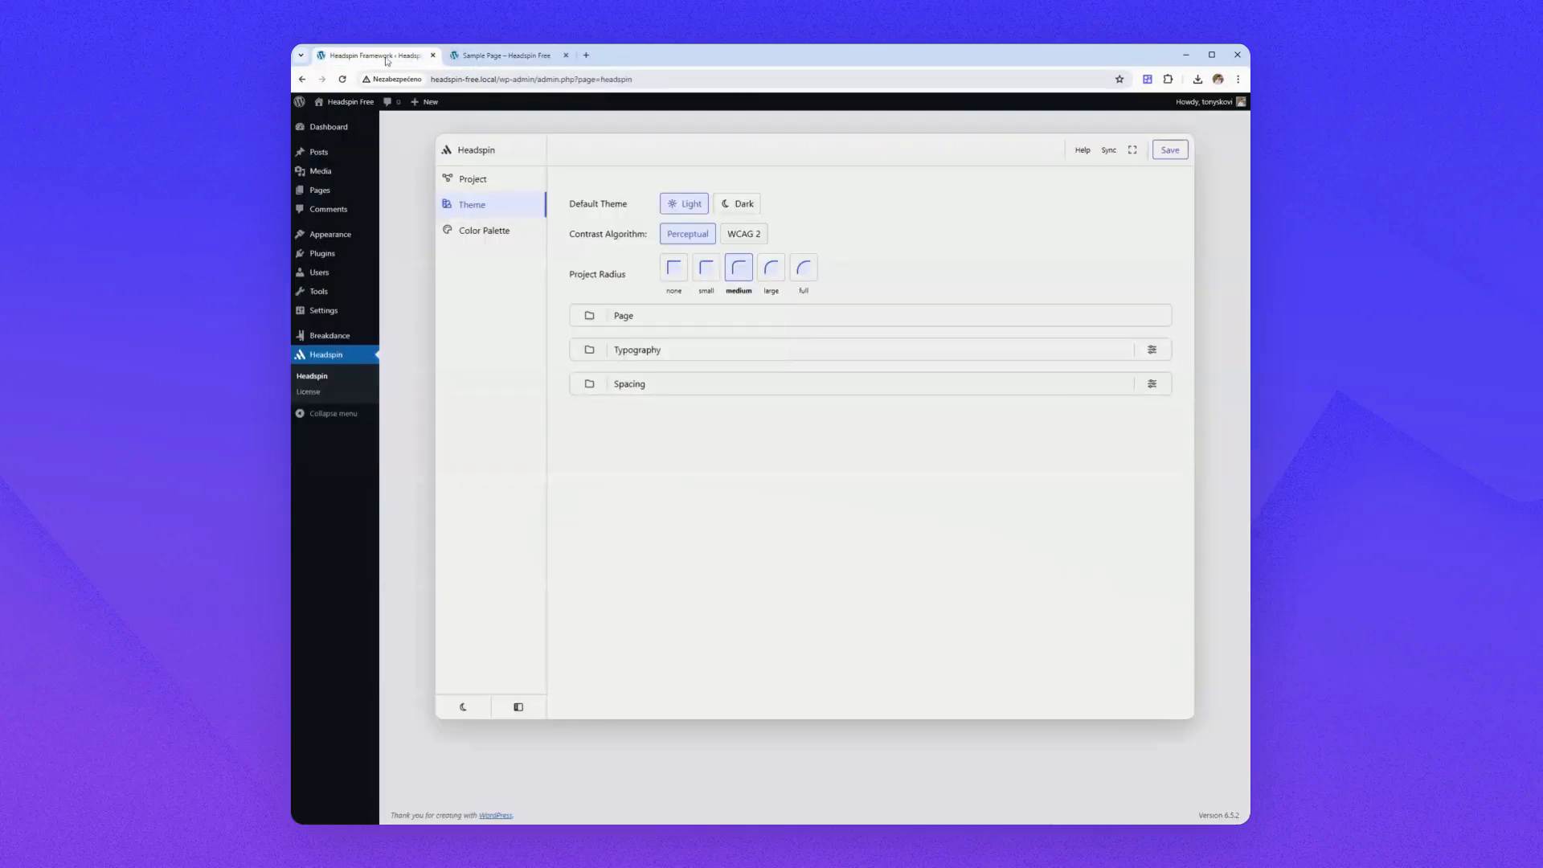
click(494, 192)
click(494, 188)
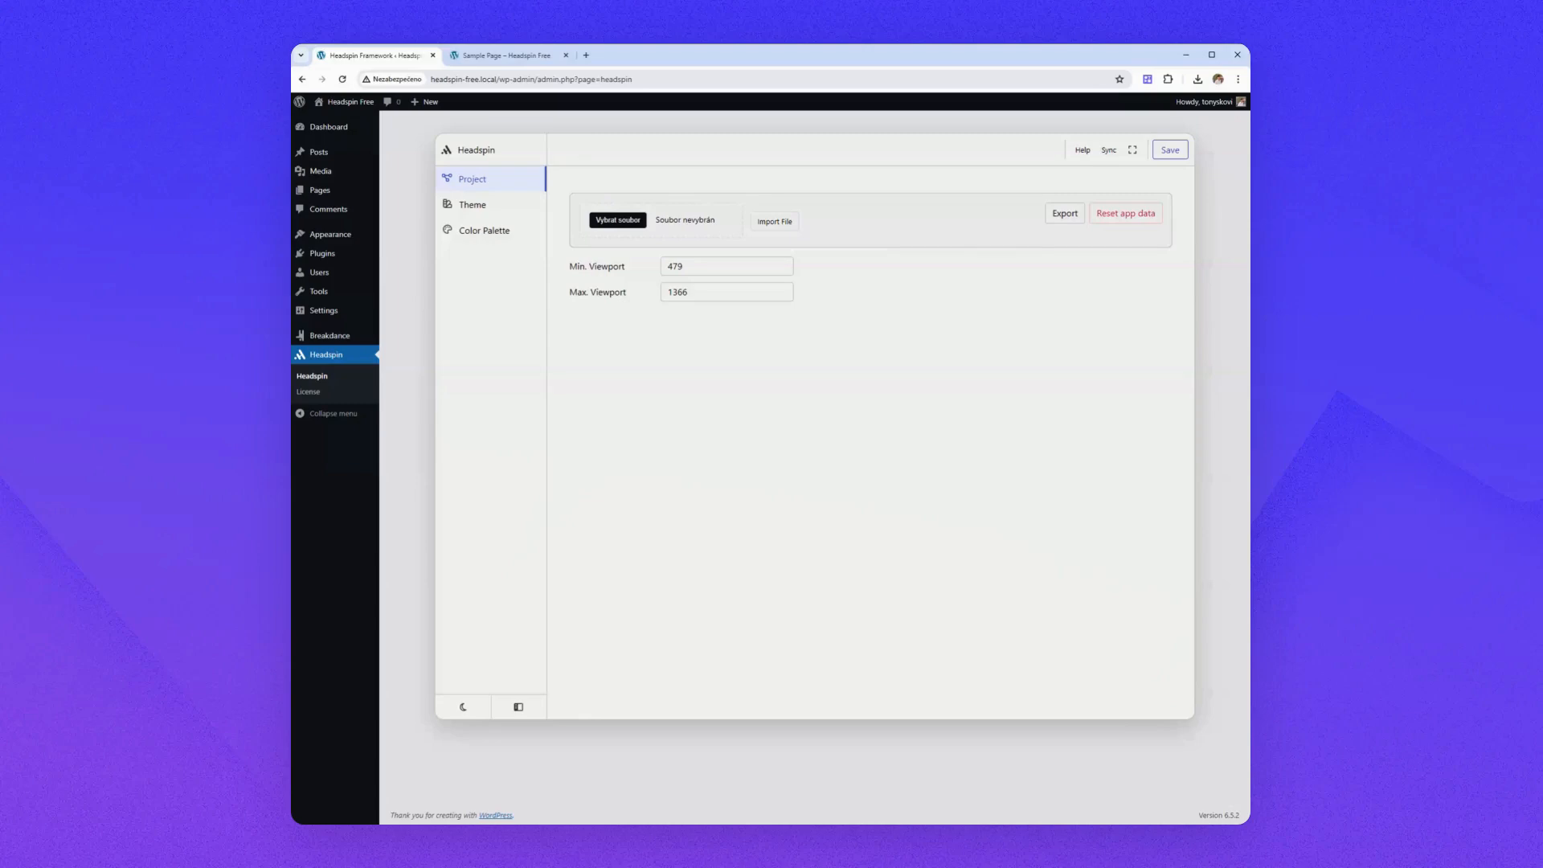
drag(690, 292, 656, 299)
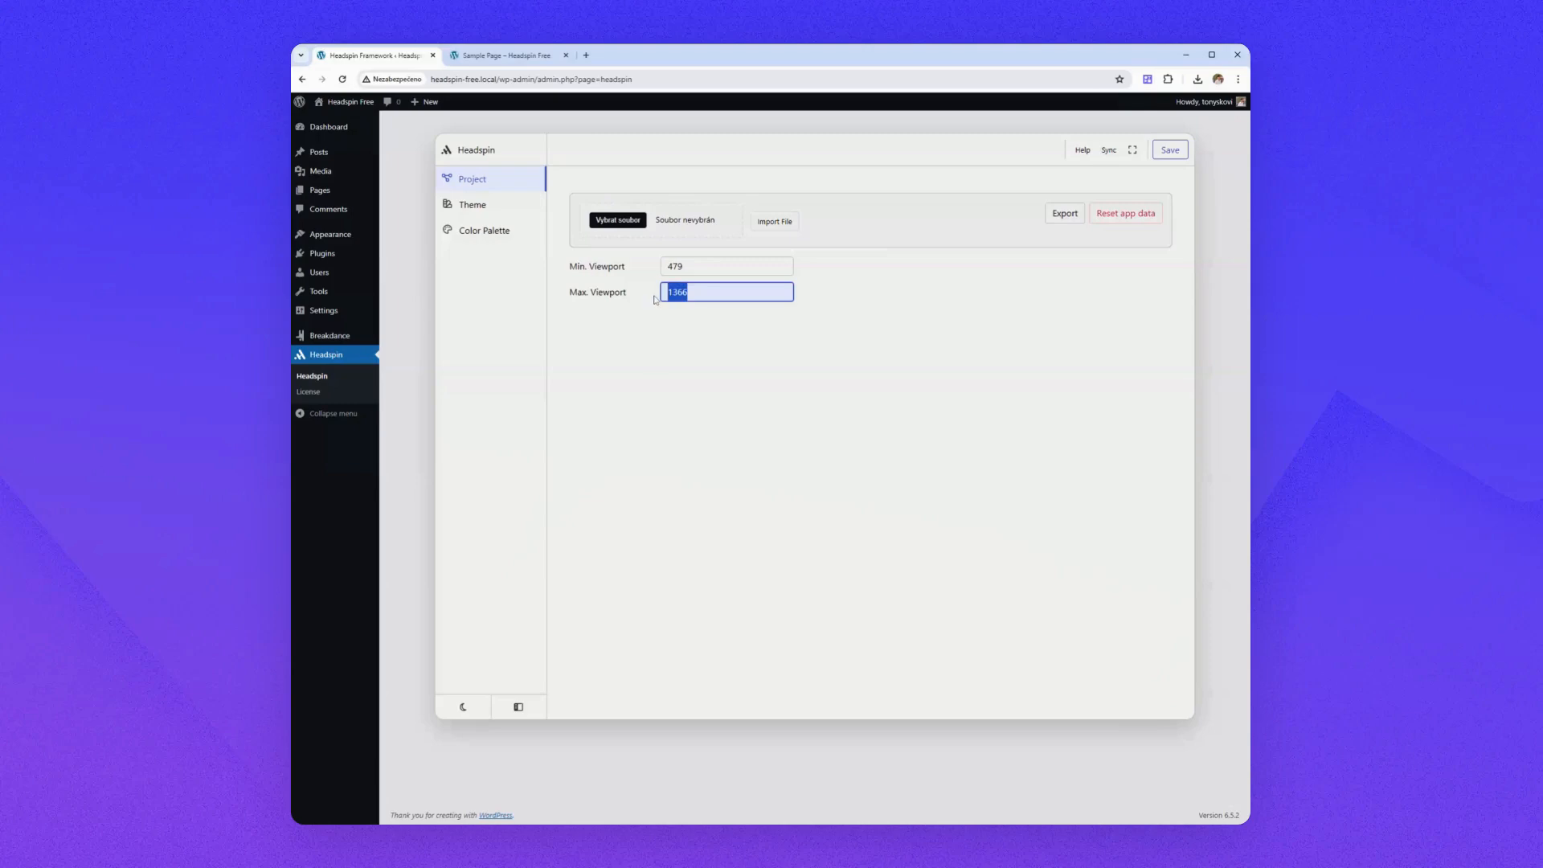
click(662, 314)
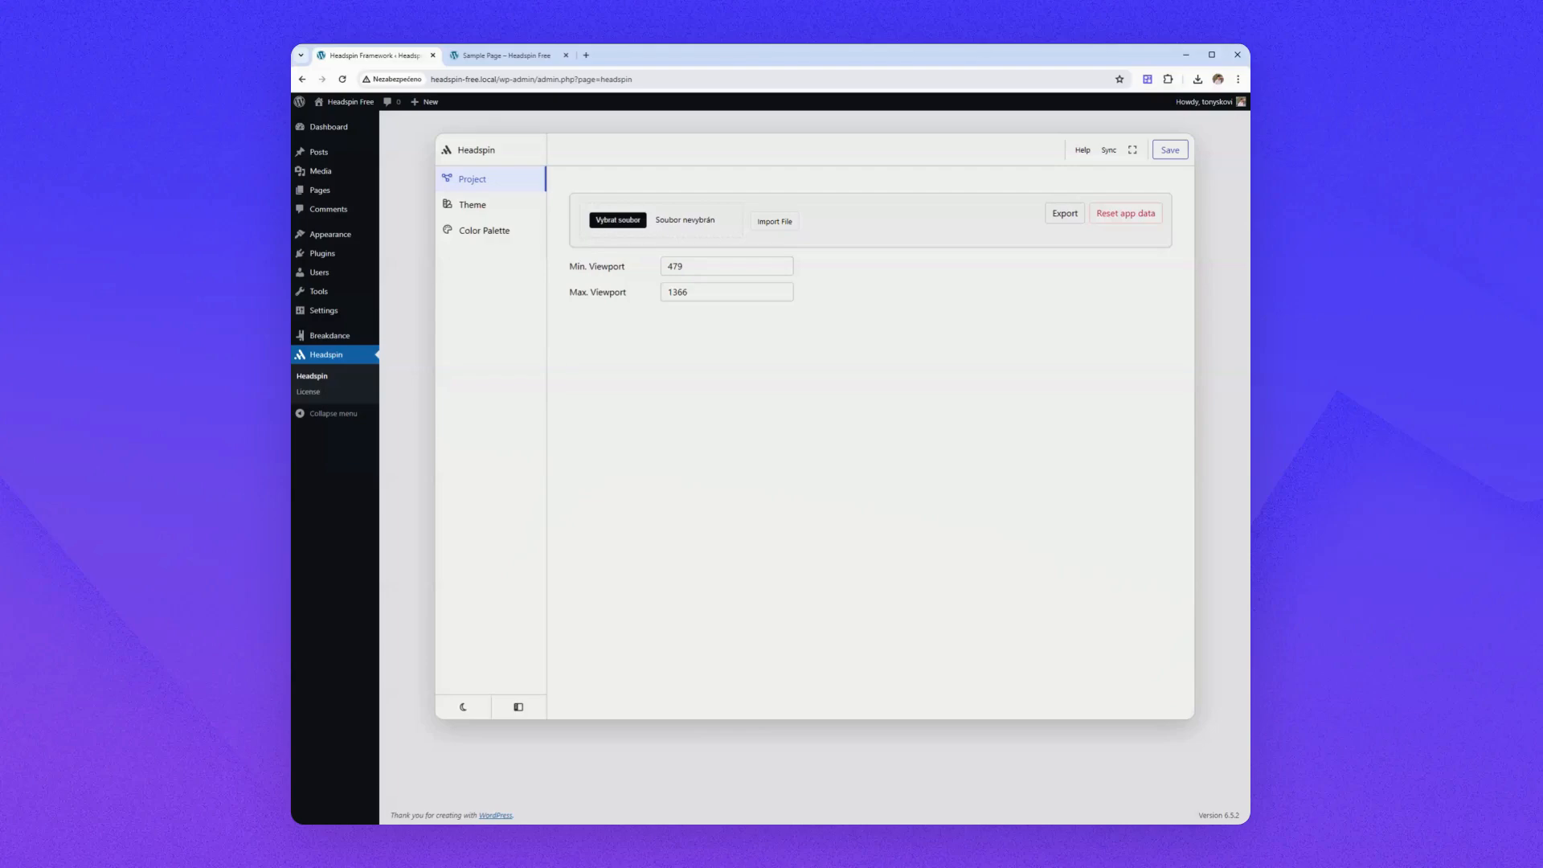
drag(688, 266, 648, 266)
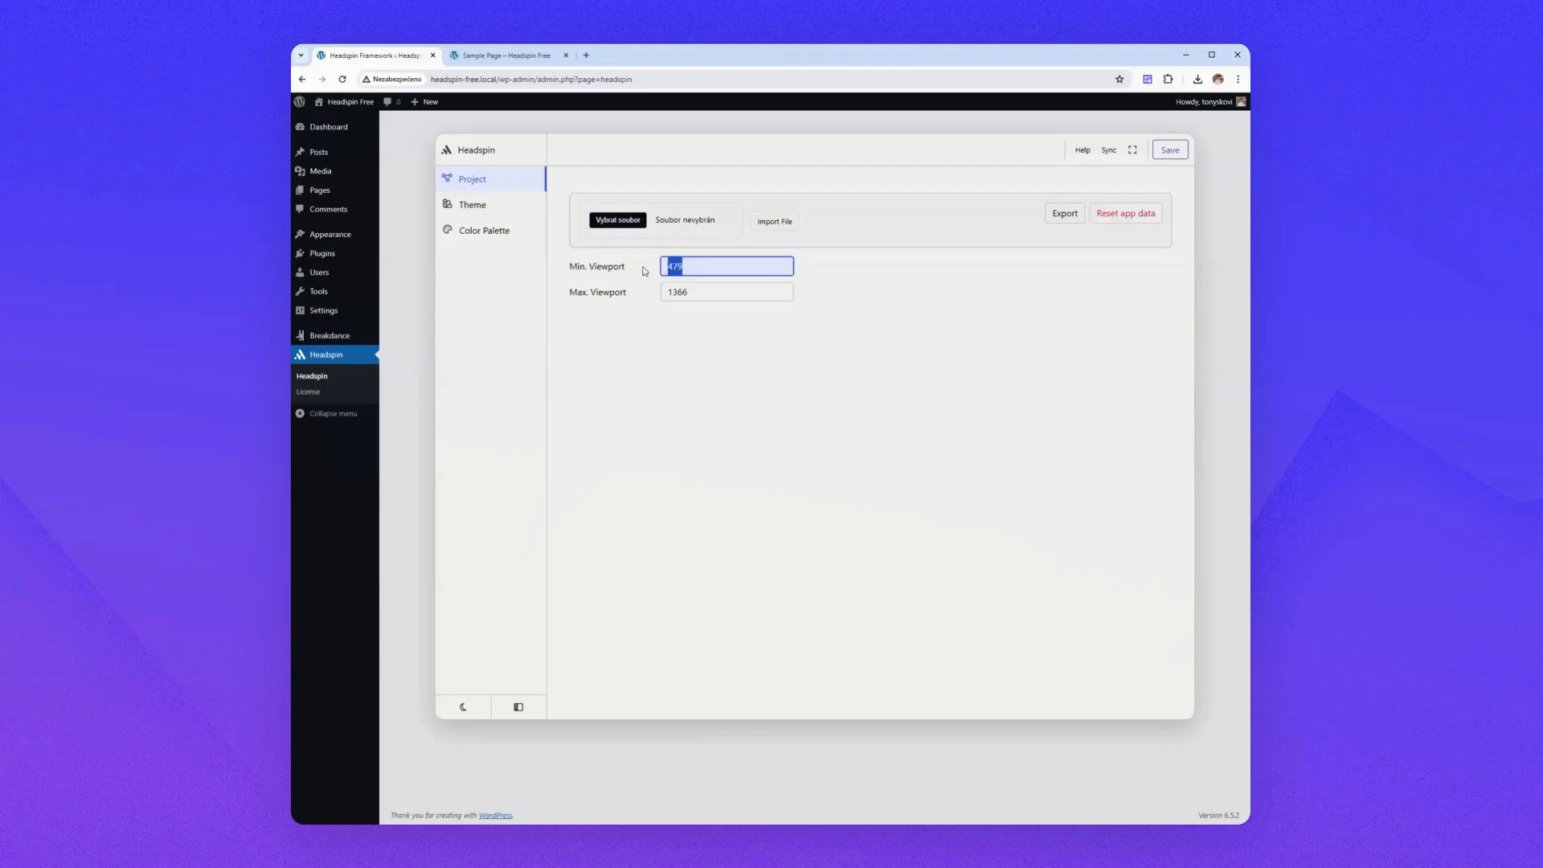
click(684, 266)
Set the maximum viewport to 1280, save the settings and view the sample page.
click(698, 291)
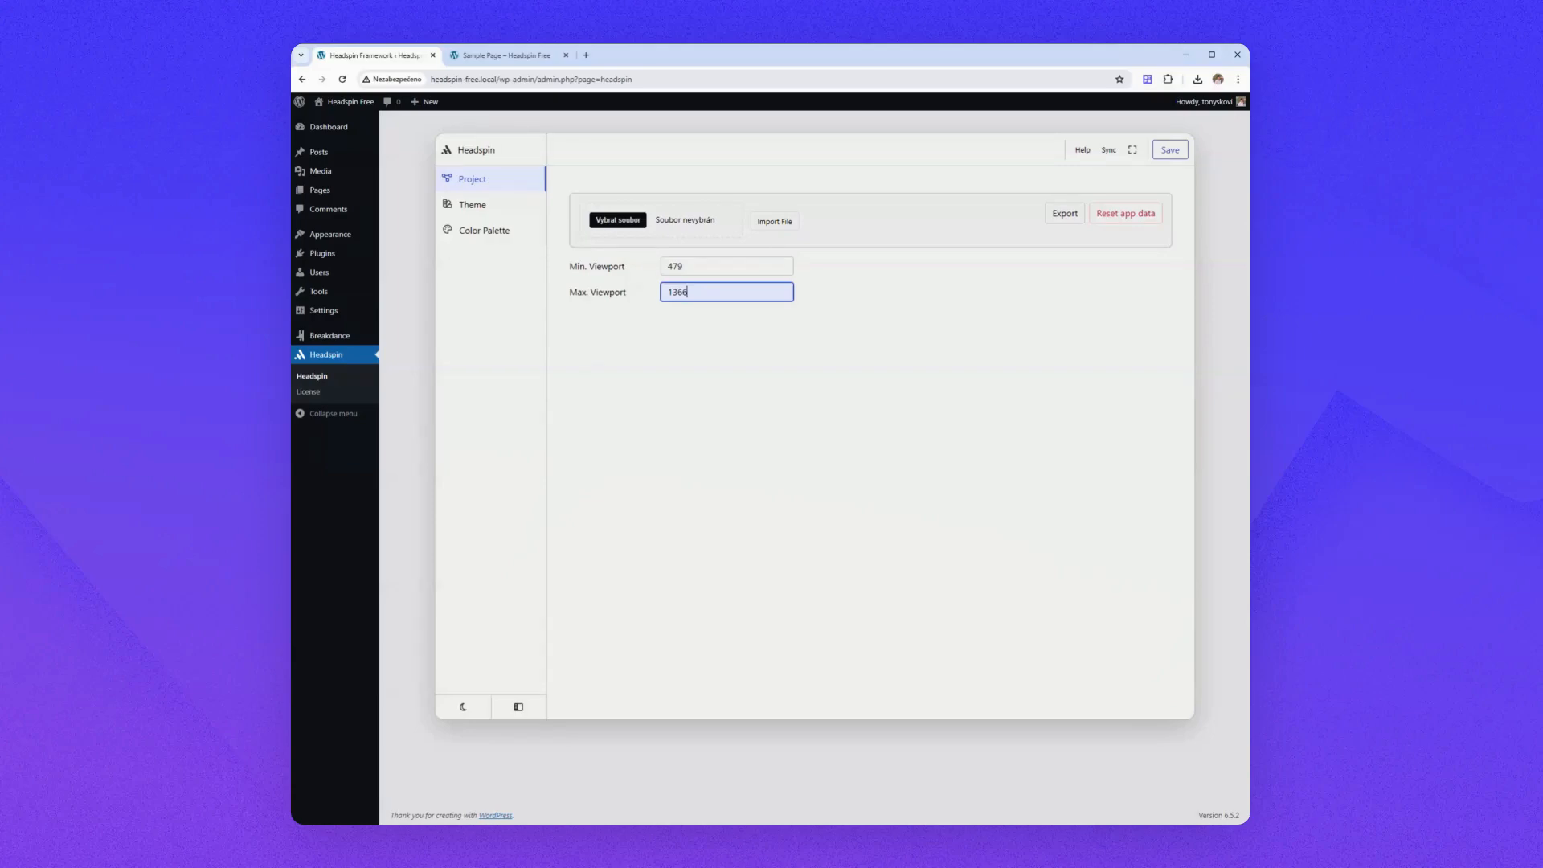
key(ctrl+a)
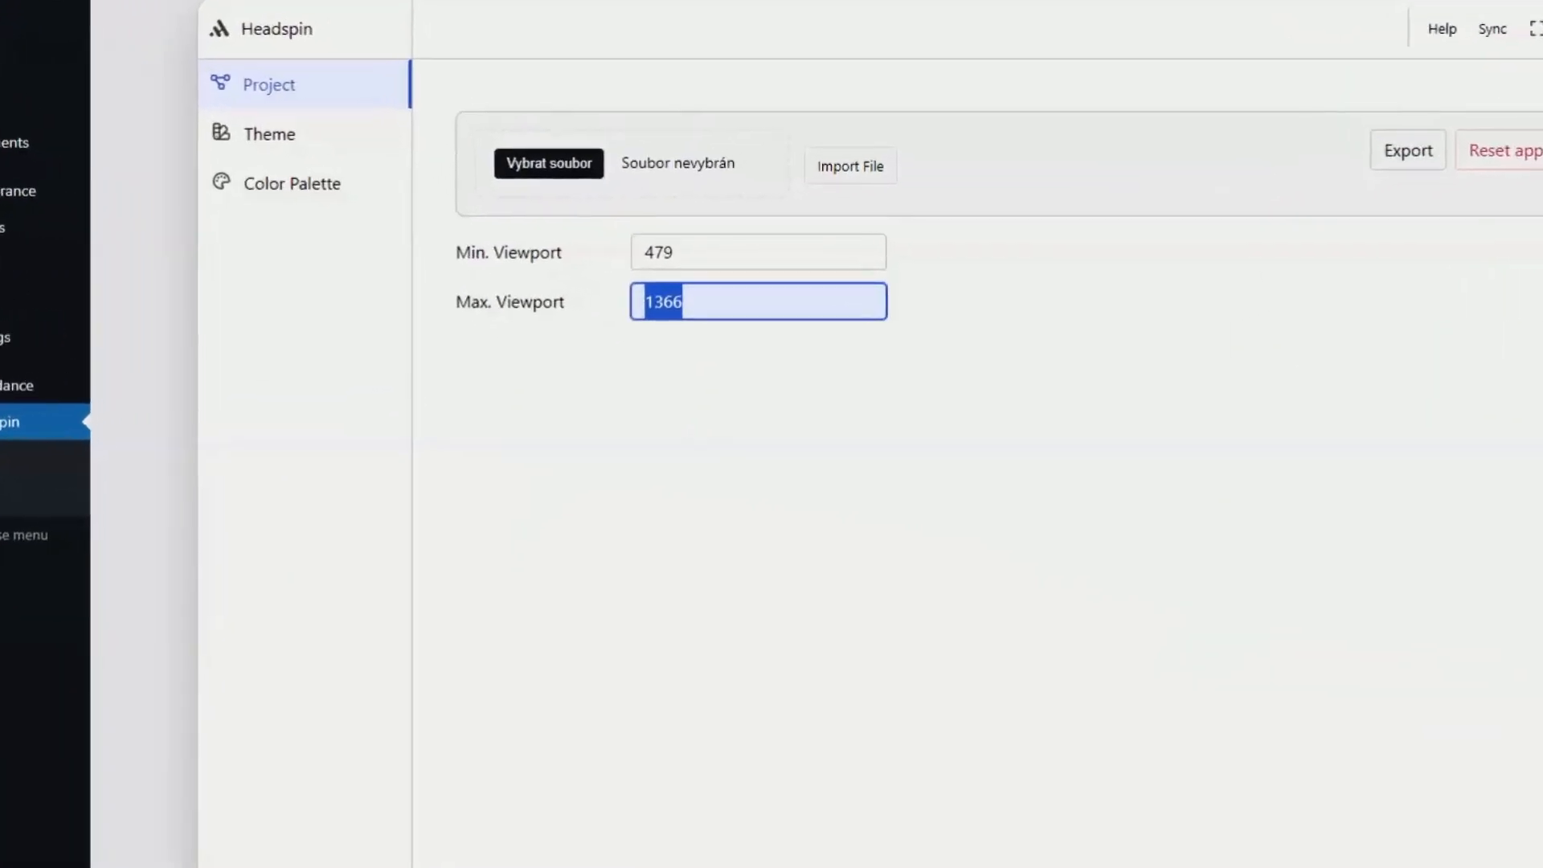
text(1280)
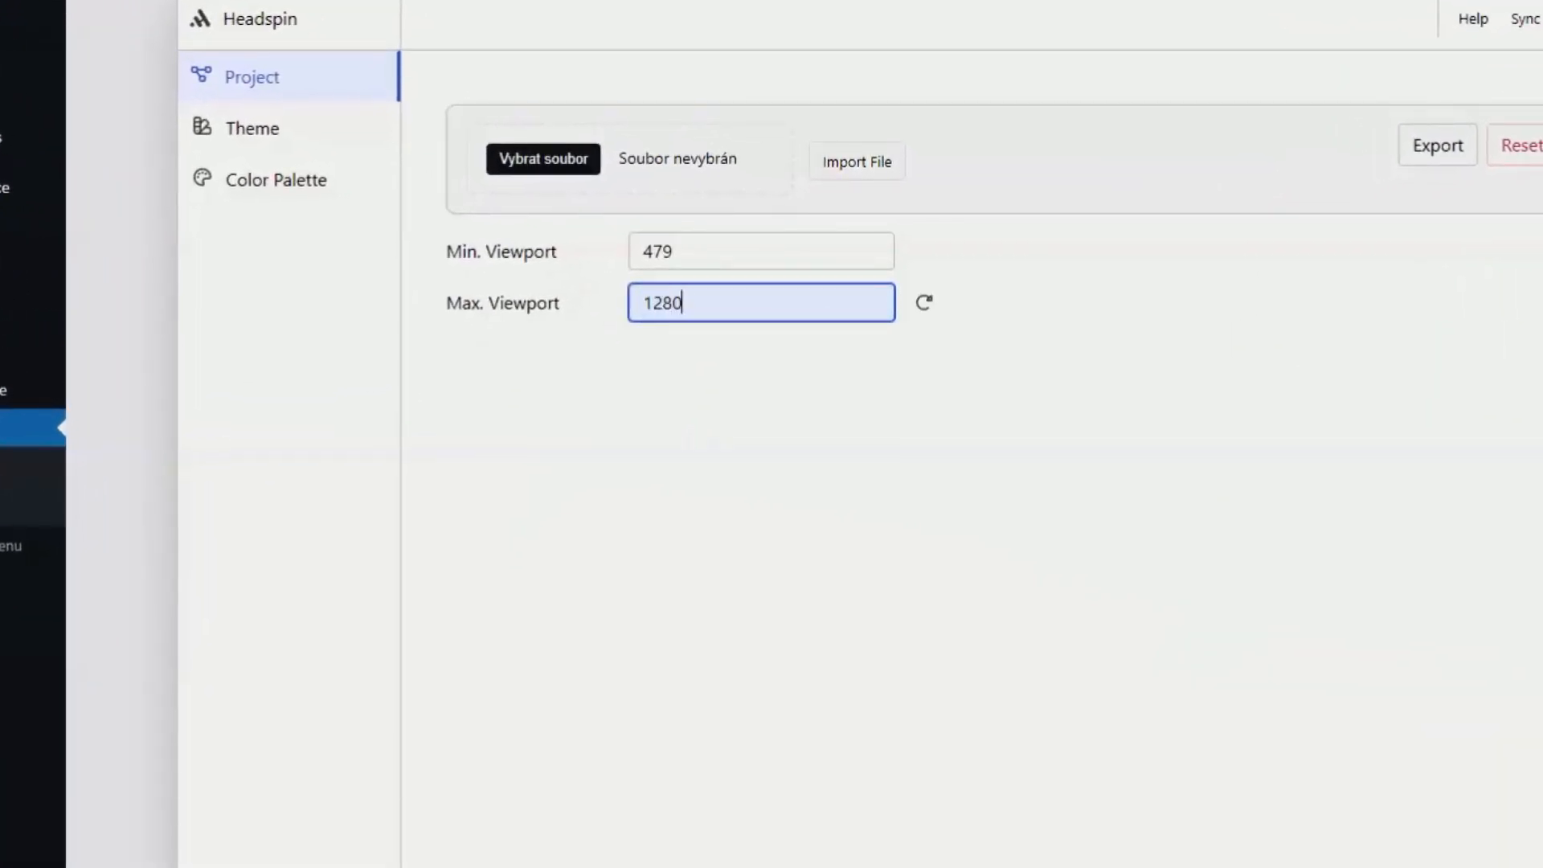
click(732, 427)
click(764, 308)
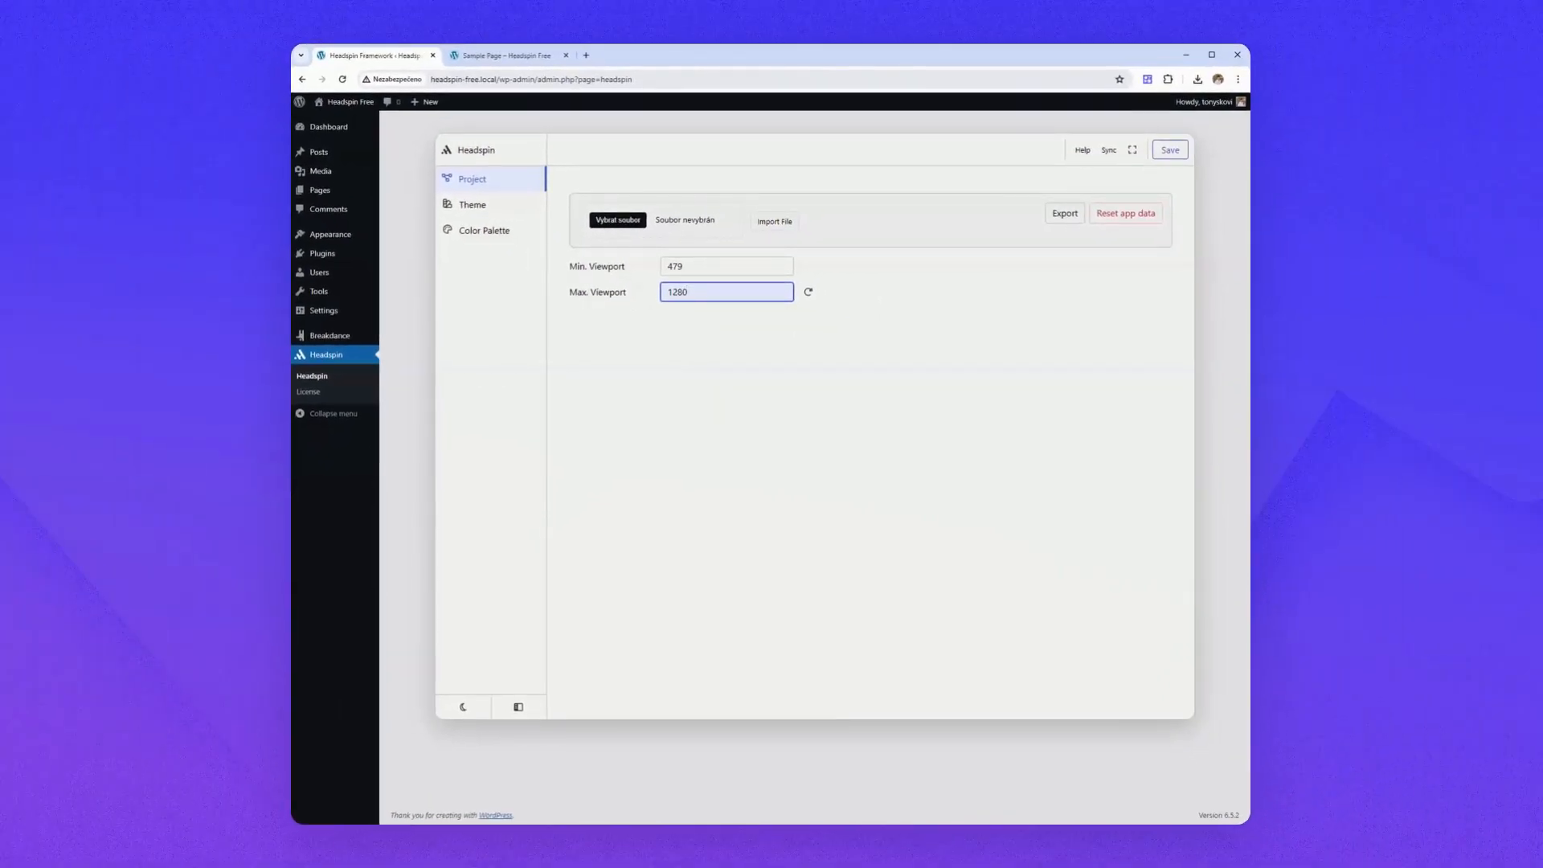
drag(691, 291, 630, 312)
click(655, 321)
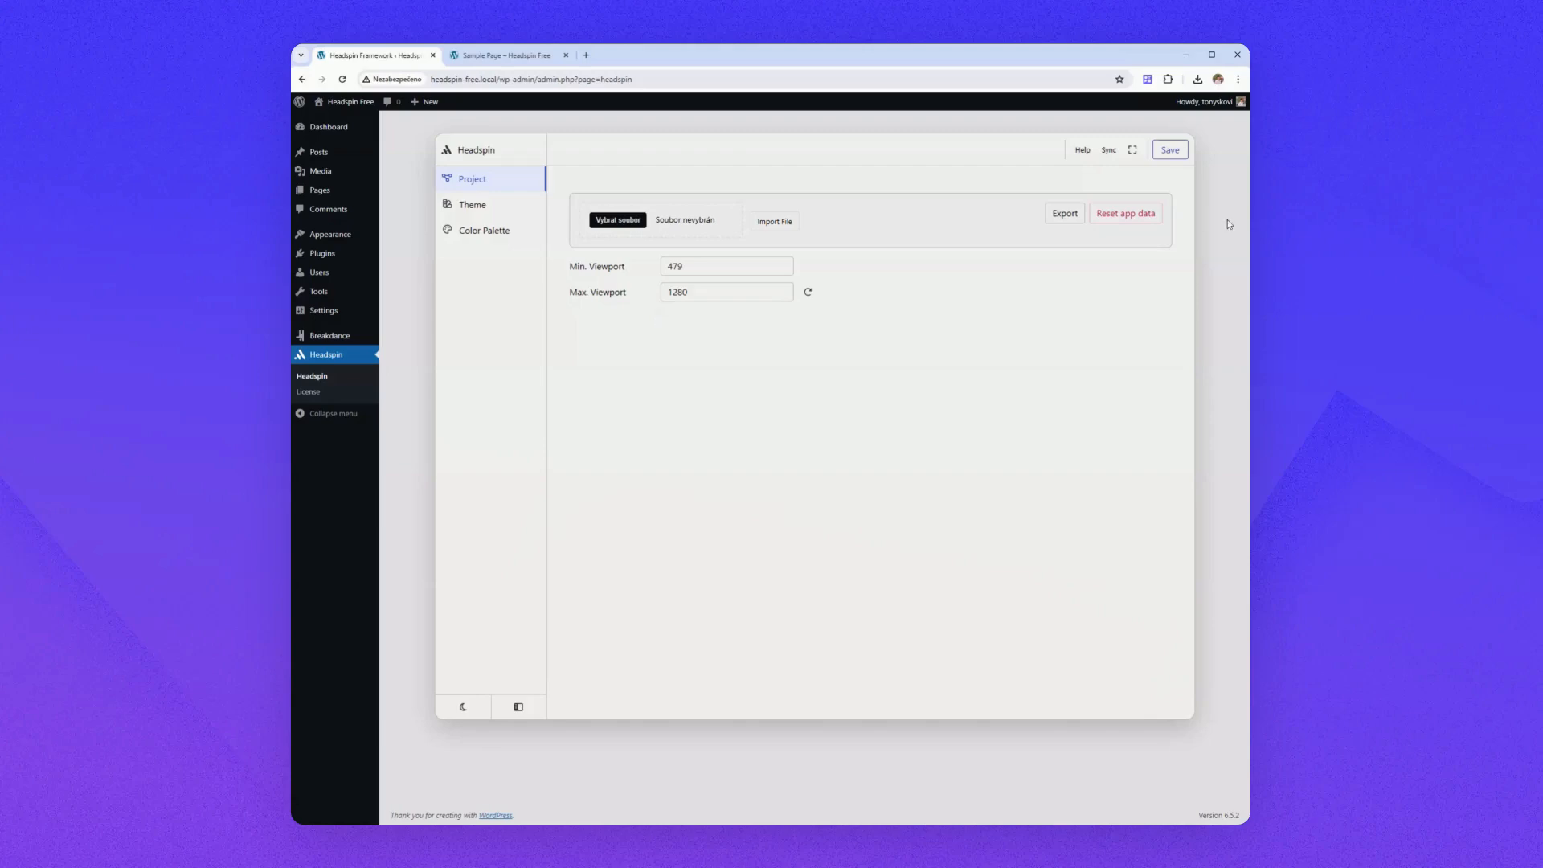
click(1177, 153)
click(515, 56)
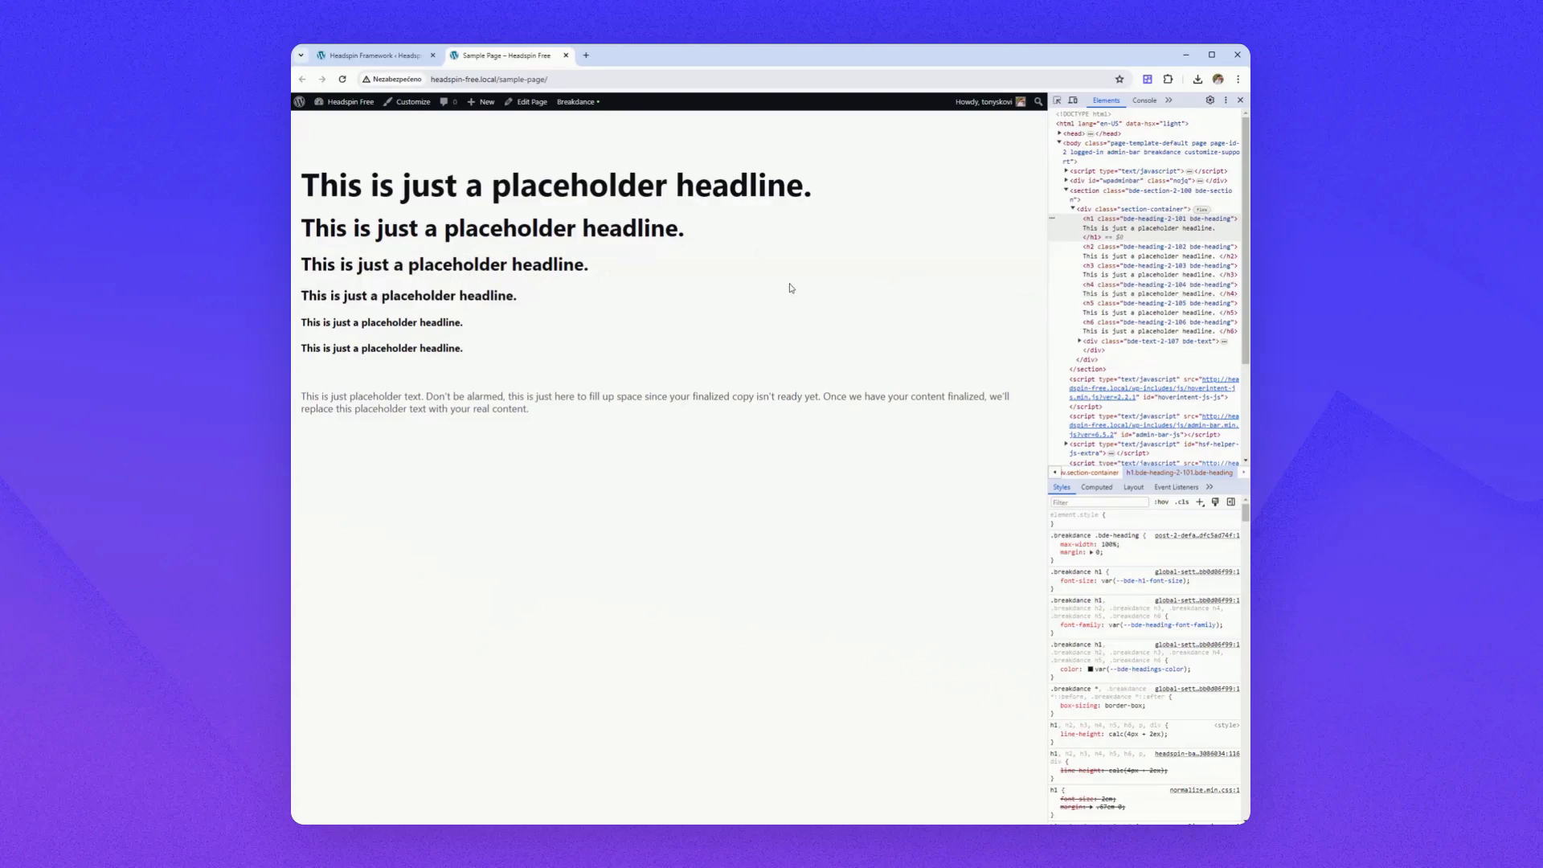
Open Headspin's advanced typography settings in the theme section and examine the base font sizes for both viewports.
click(373, 55)
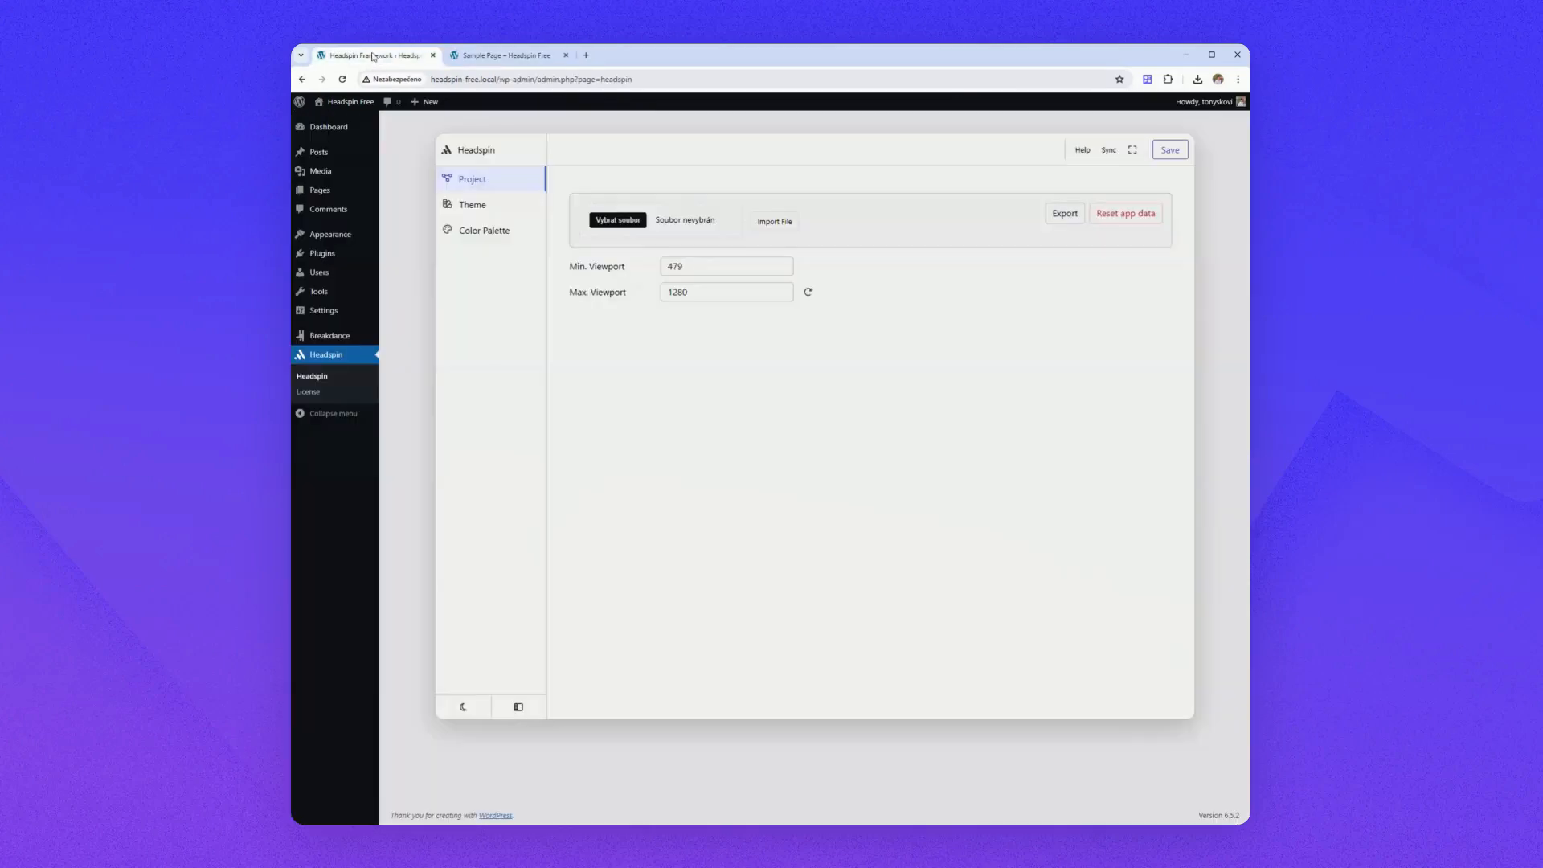
click(490, 209)
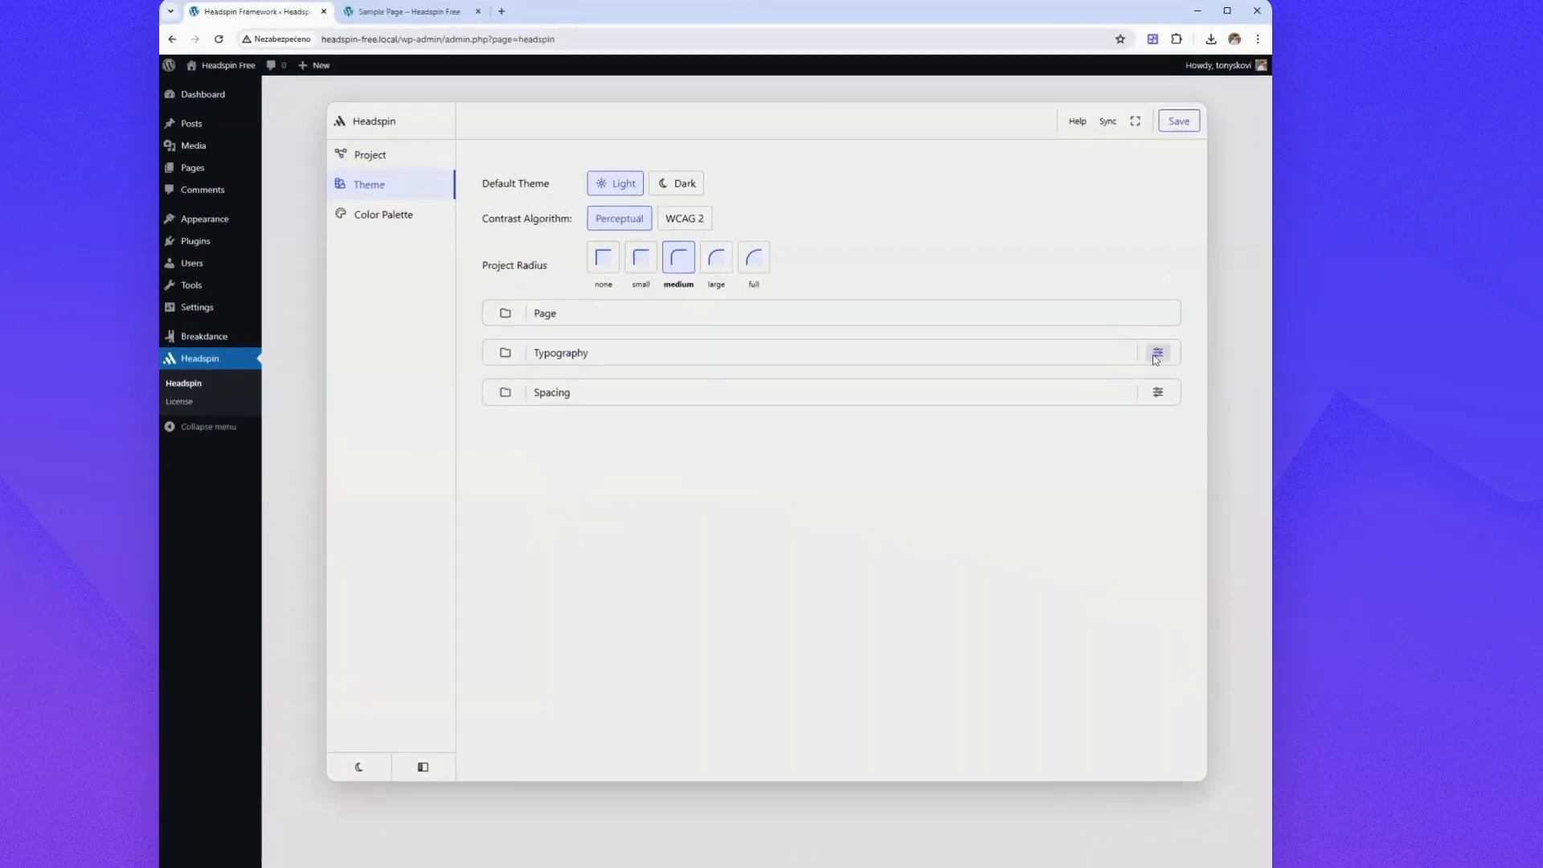
click(1152, 349)
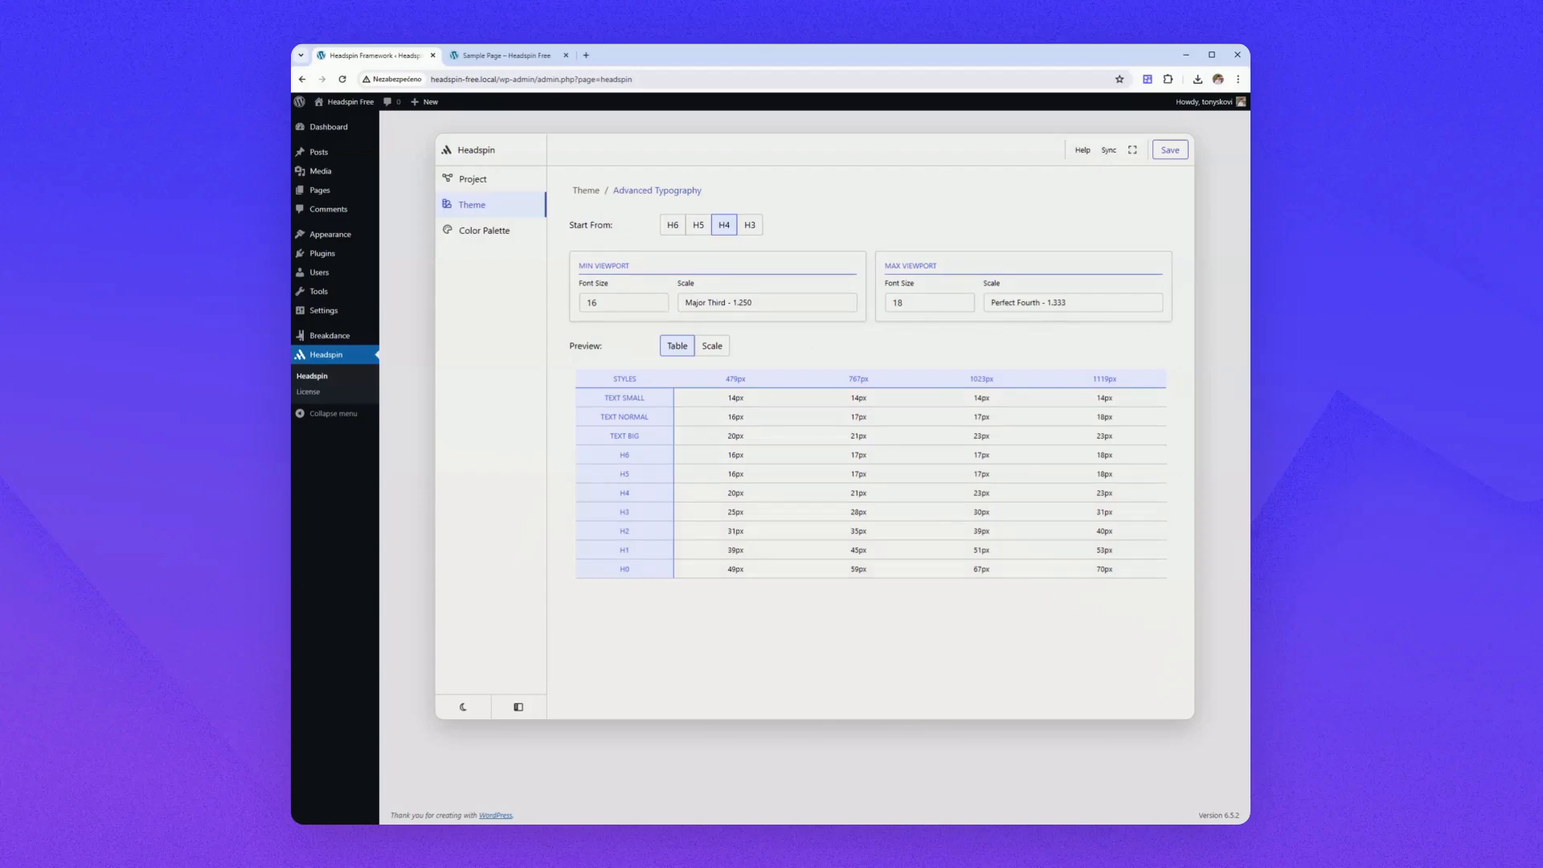
drag(912, 303, 872, 310)
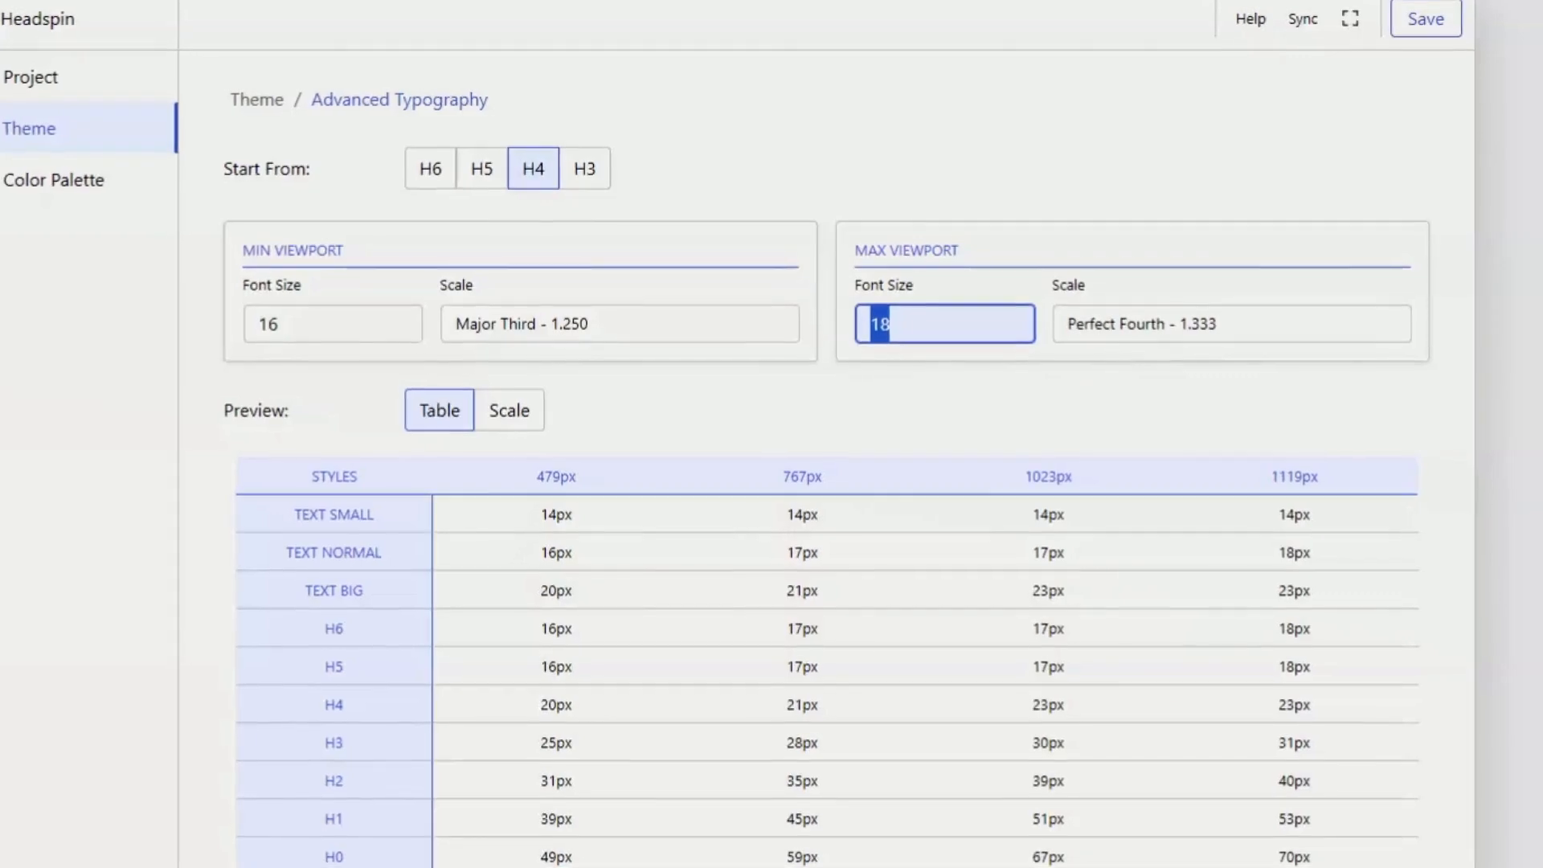
click(882, 278)
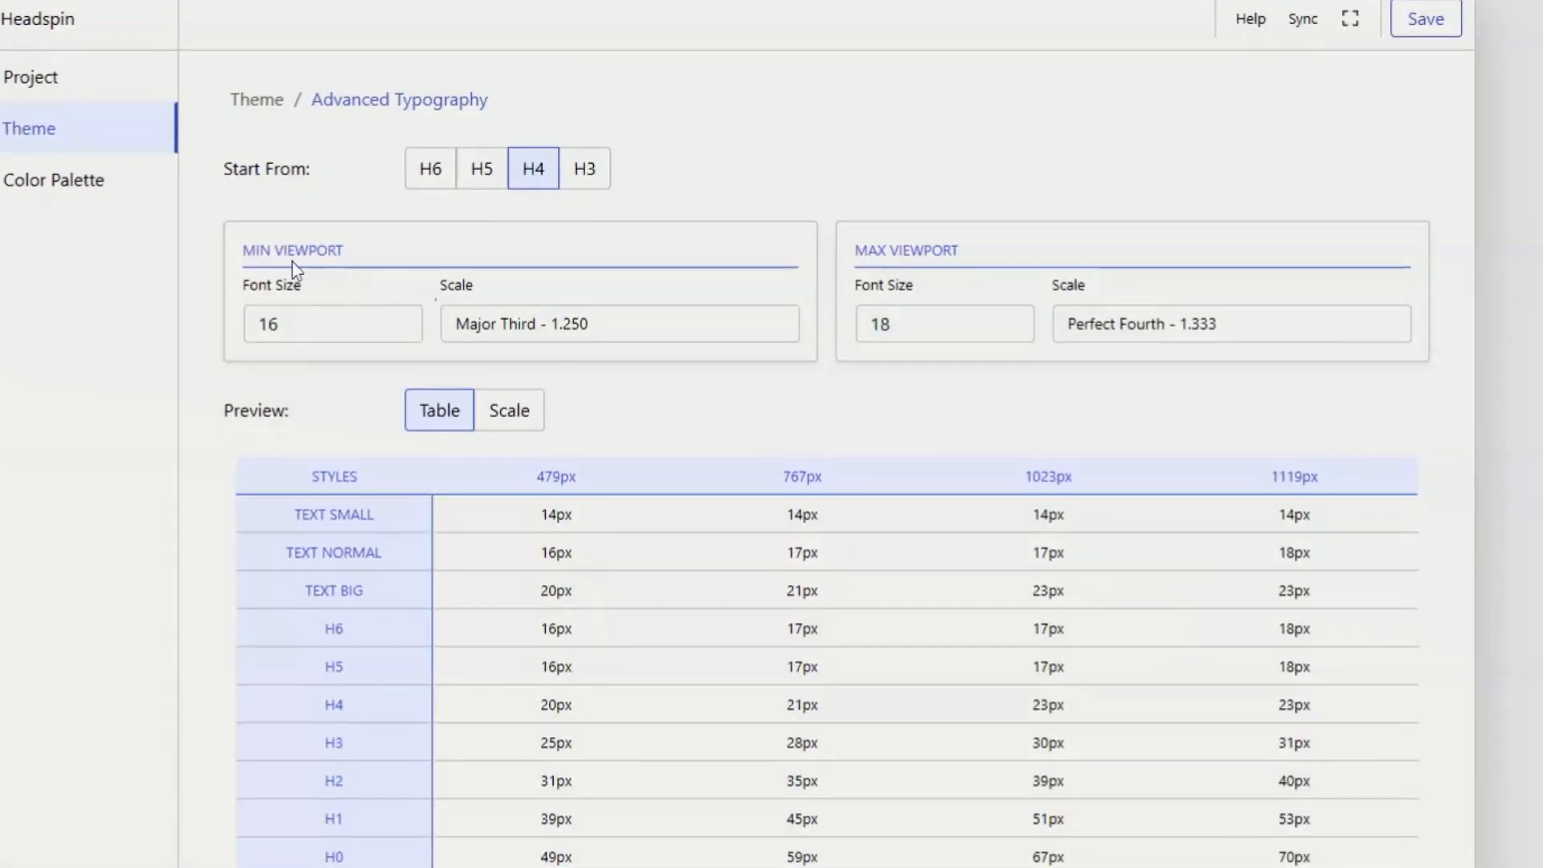
click(291, 317)
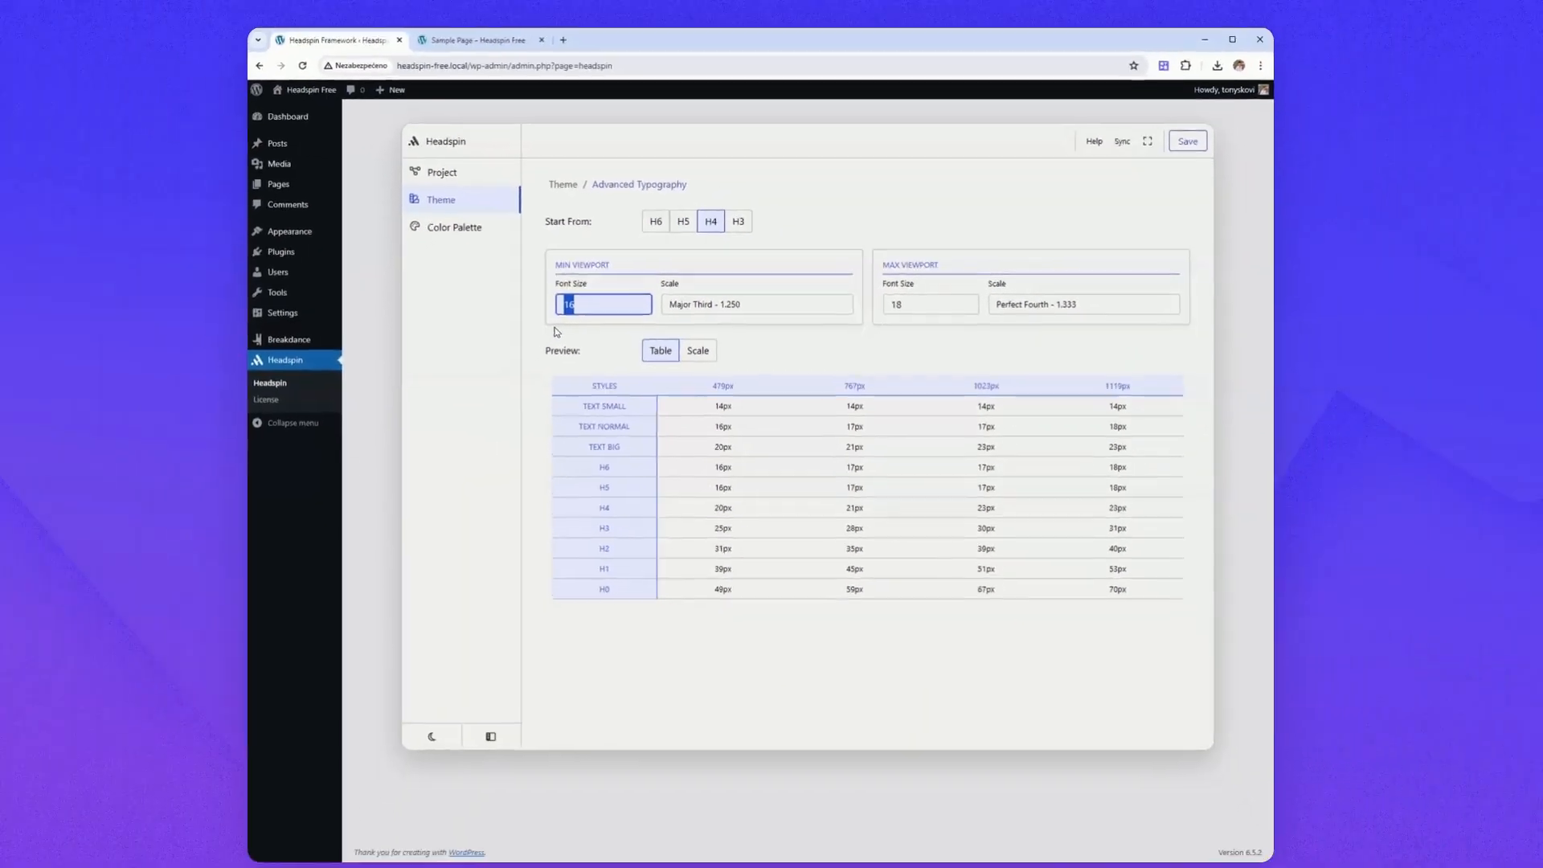
click(290, 379)
Switch to the sample page and examine the body paragraph that uses the base font size.
click(514, 55)
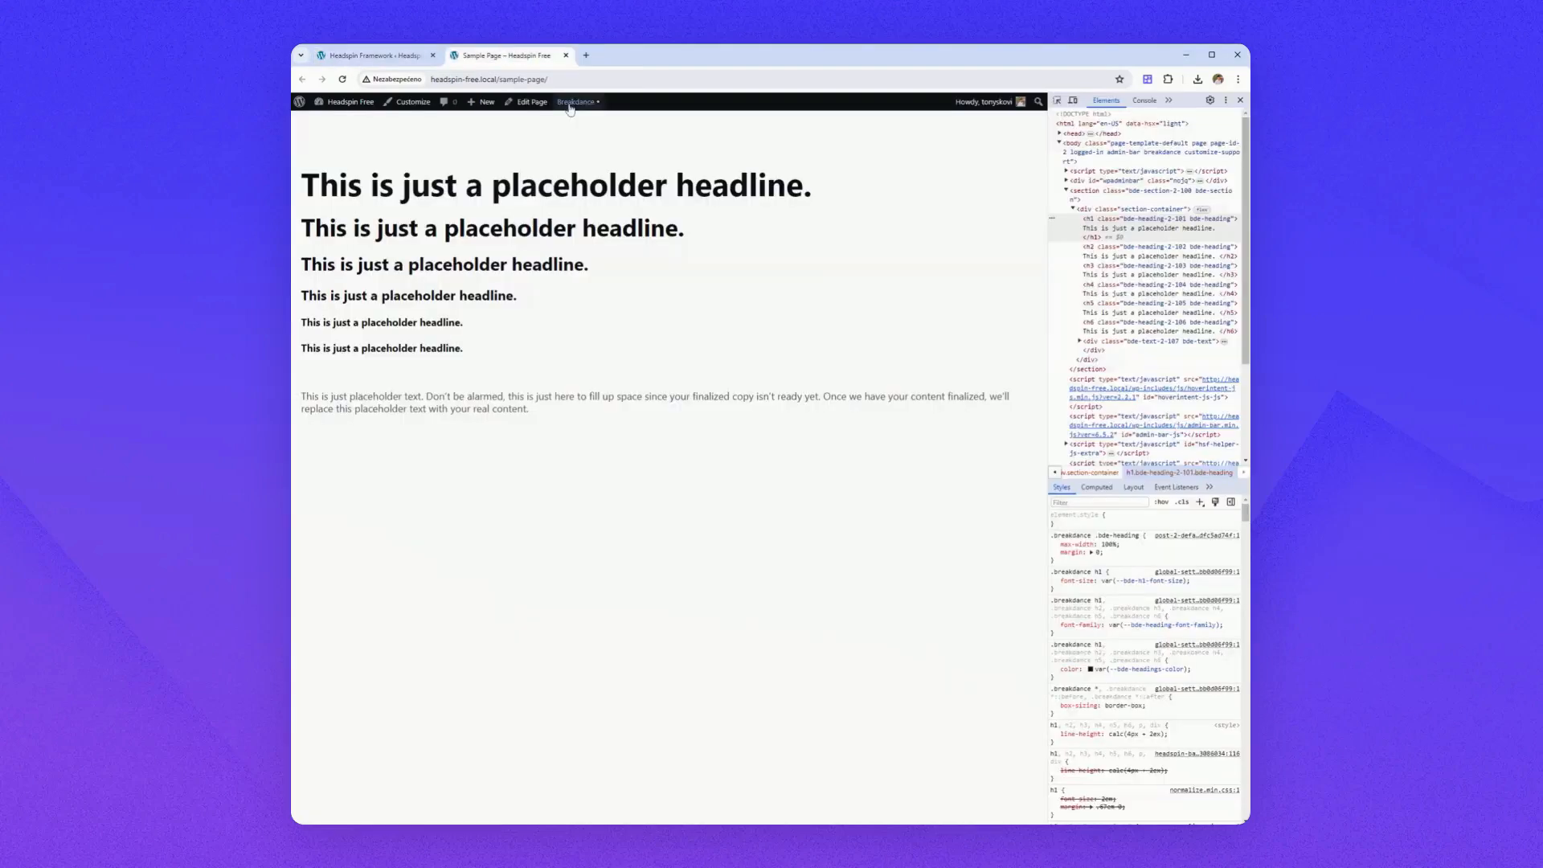
drag(529, 409, 304, 397)
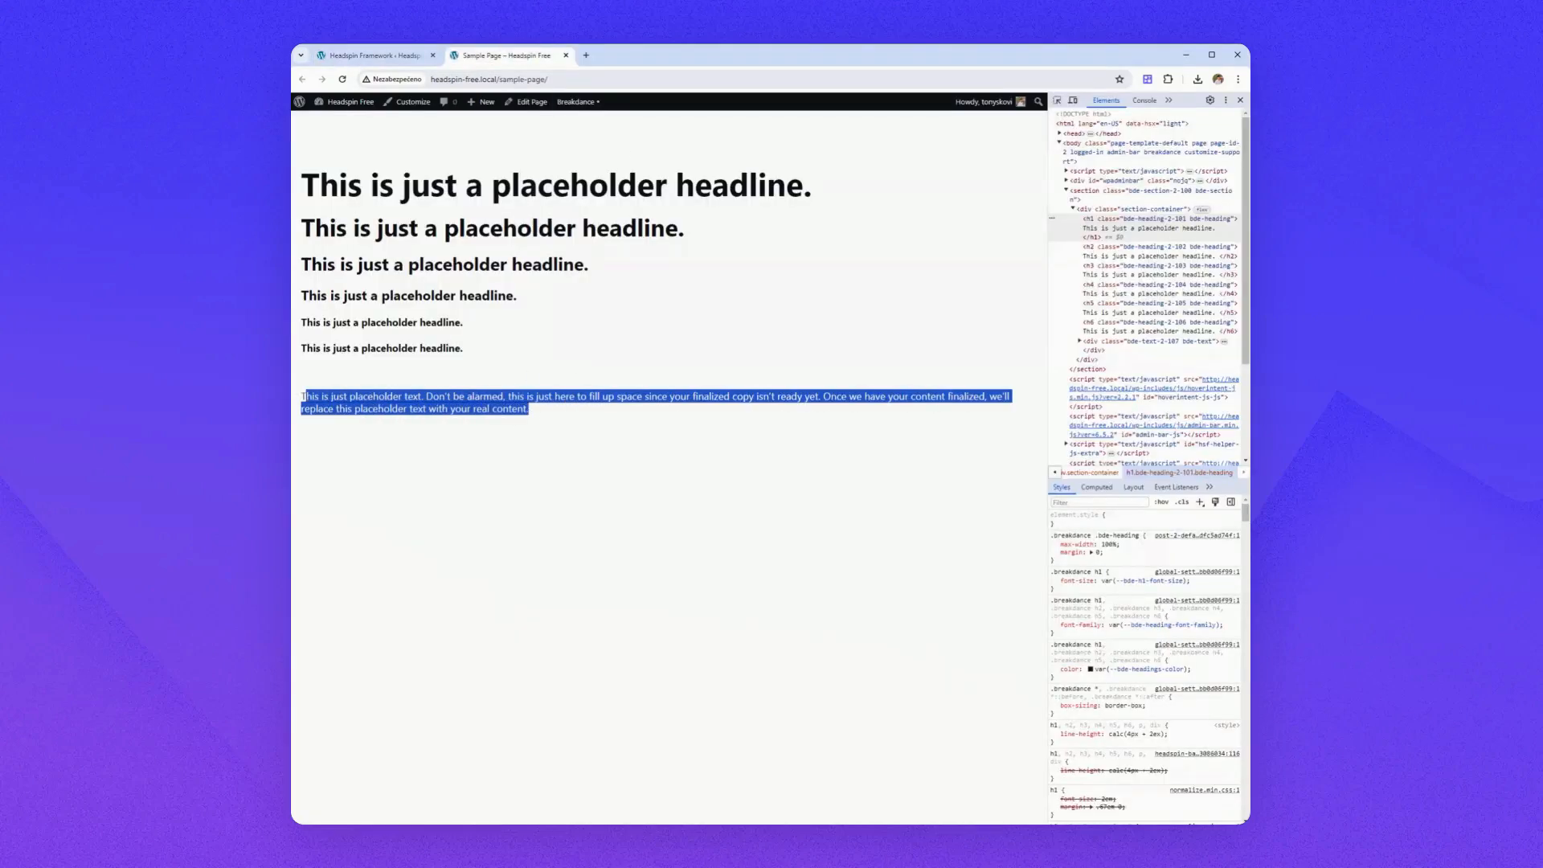
click(304, 427)
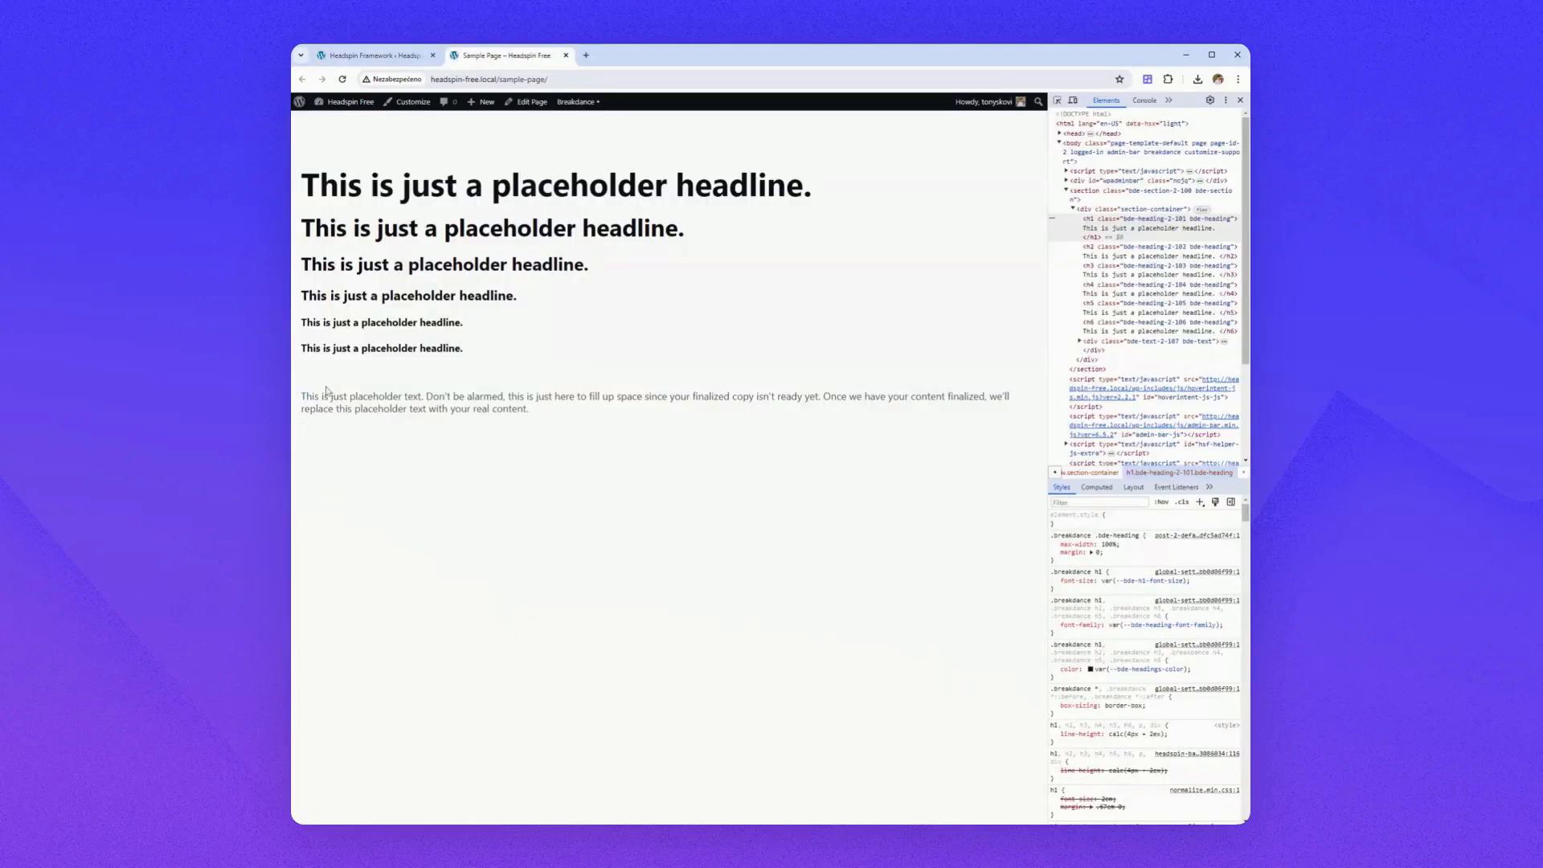
Return to the advanced typography settings and set the max viewport scale to Golden Ratio - 1.618.
click(363, 58)
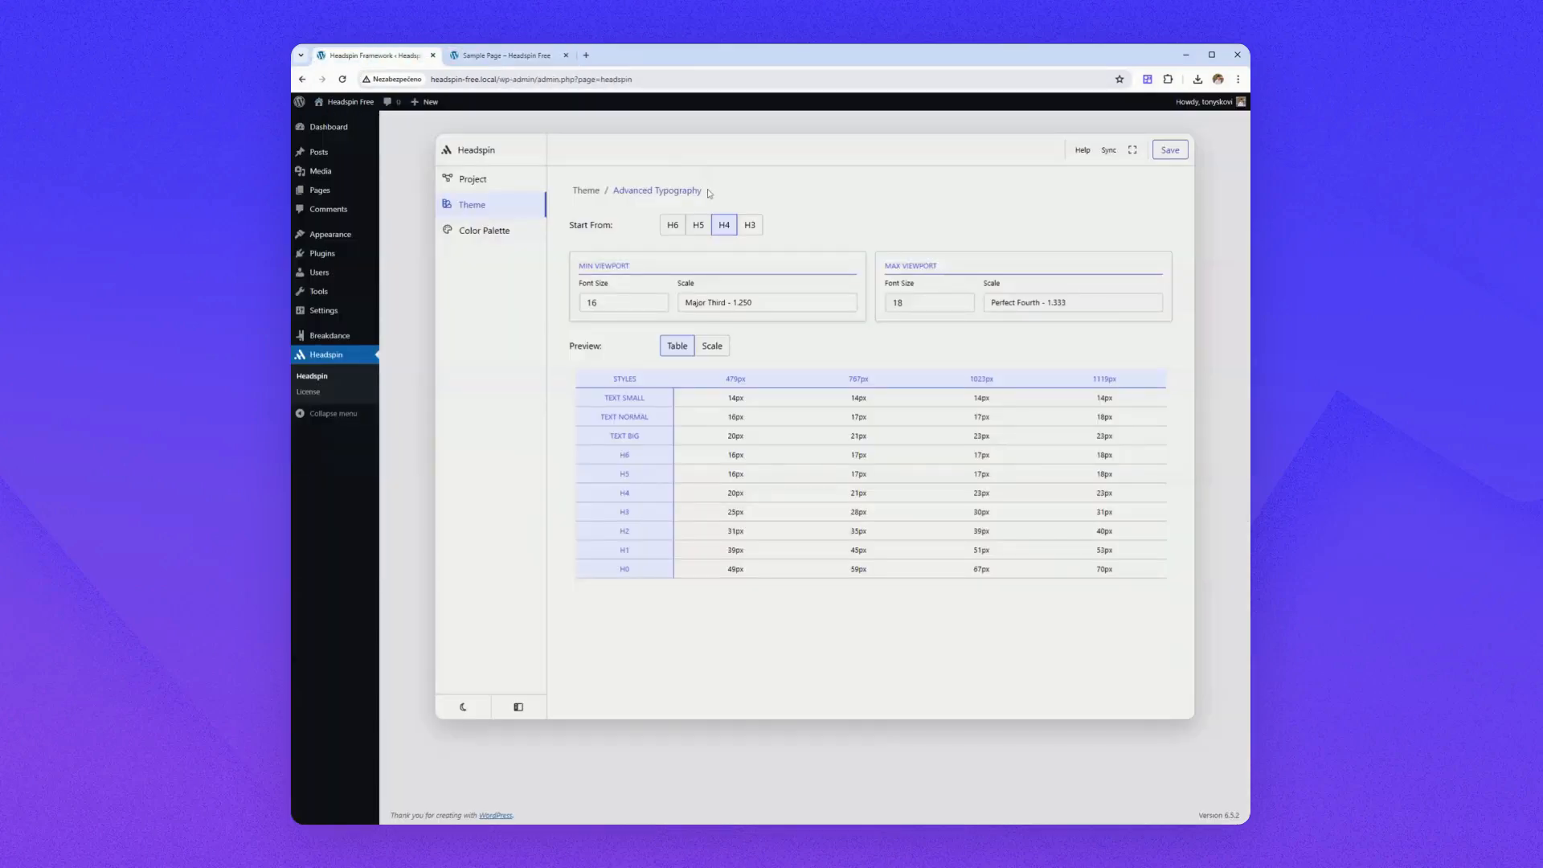
drag(903, 303, 883, 314)
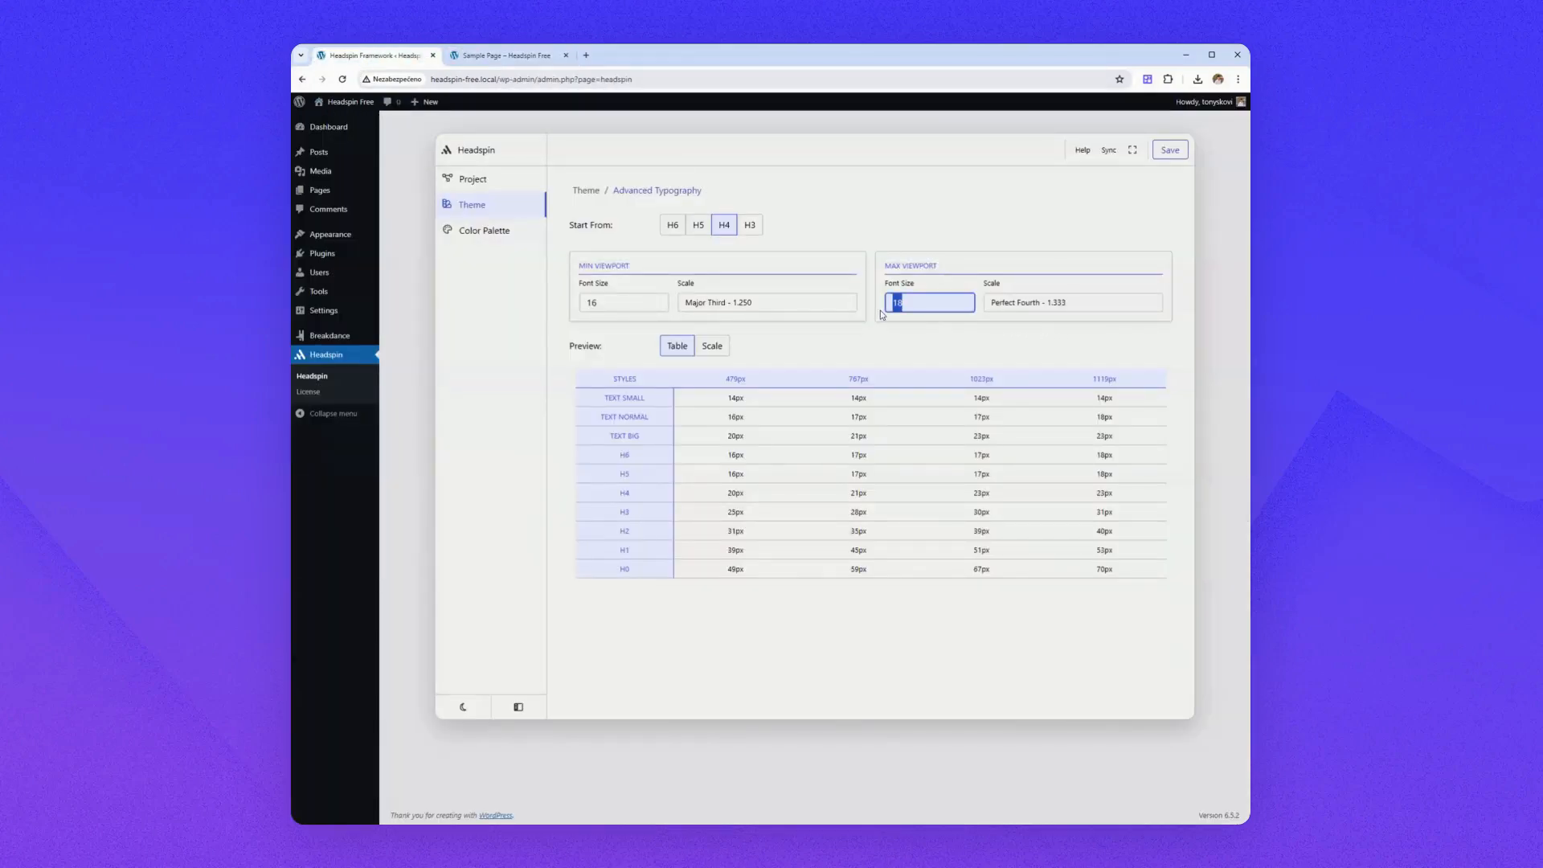
click(925, 320)
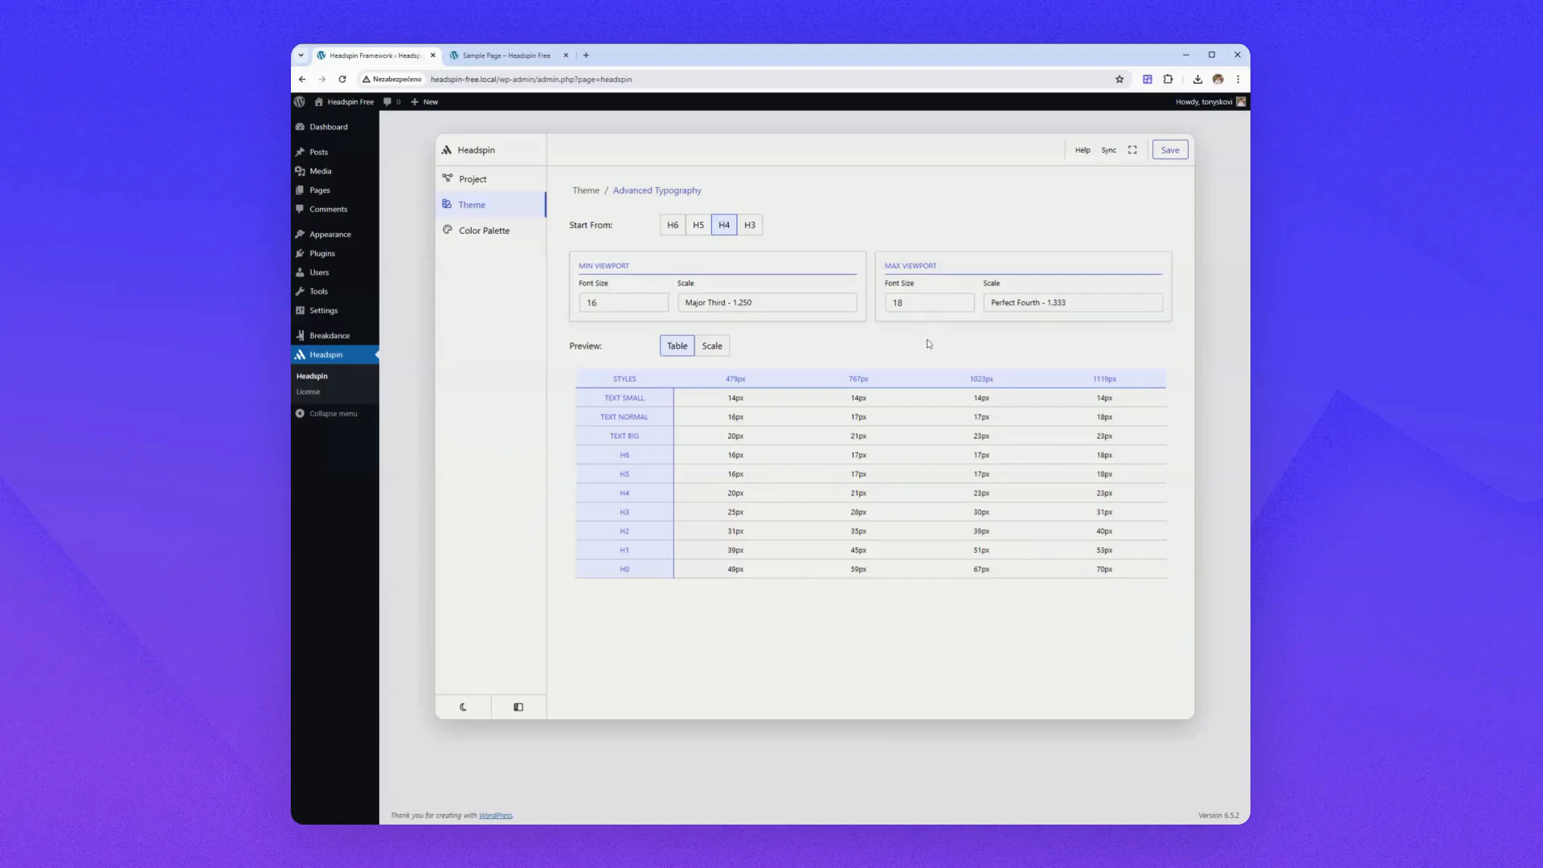
click(1022, 313)
click(1030, 384)
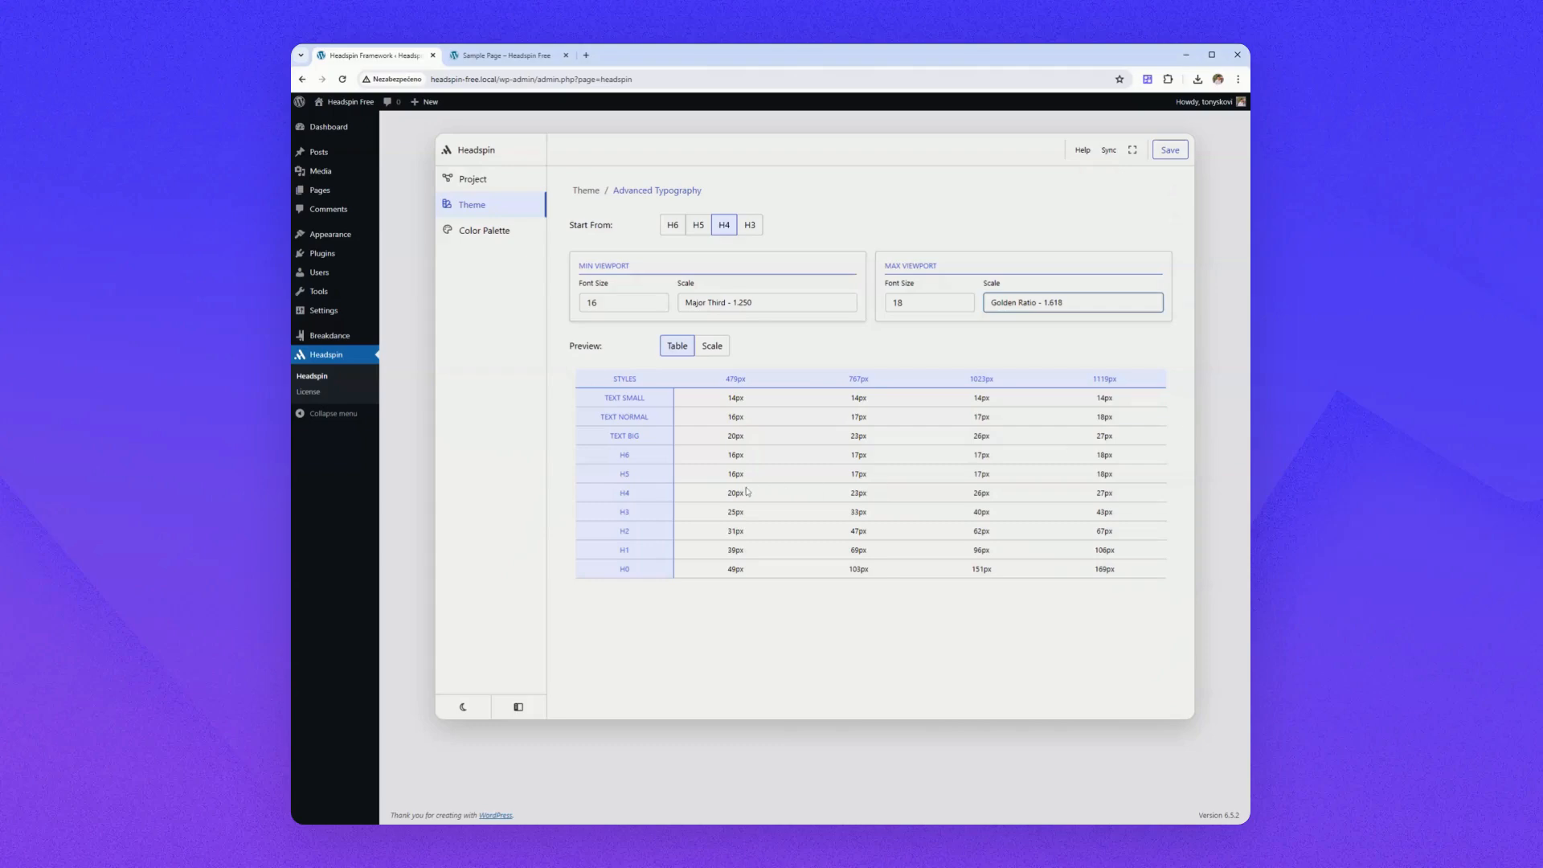
Switch the typography preview to the heading scale, shrink the preview size and restore it to full.
click(713, 351)
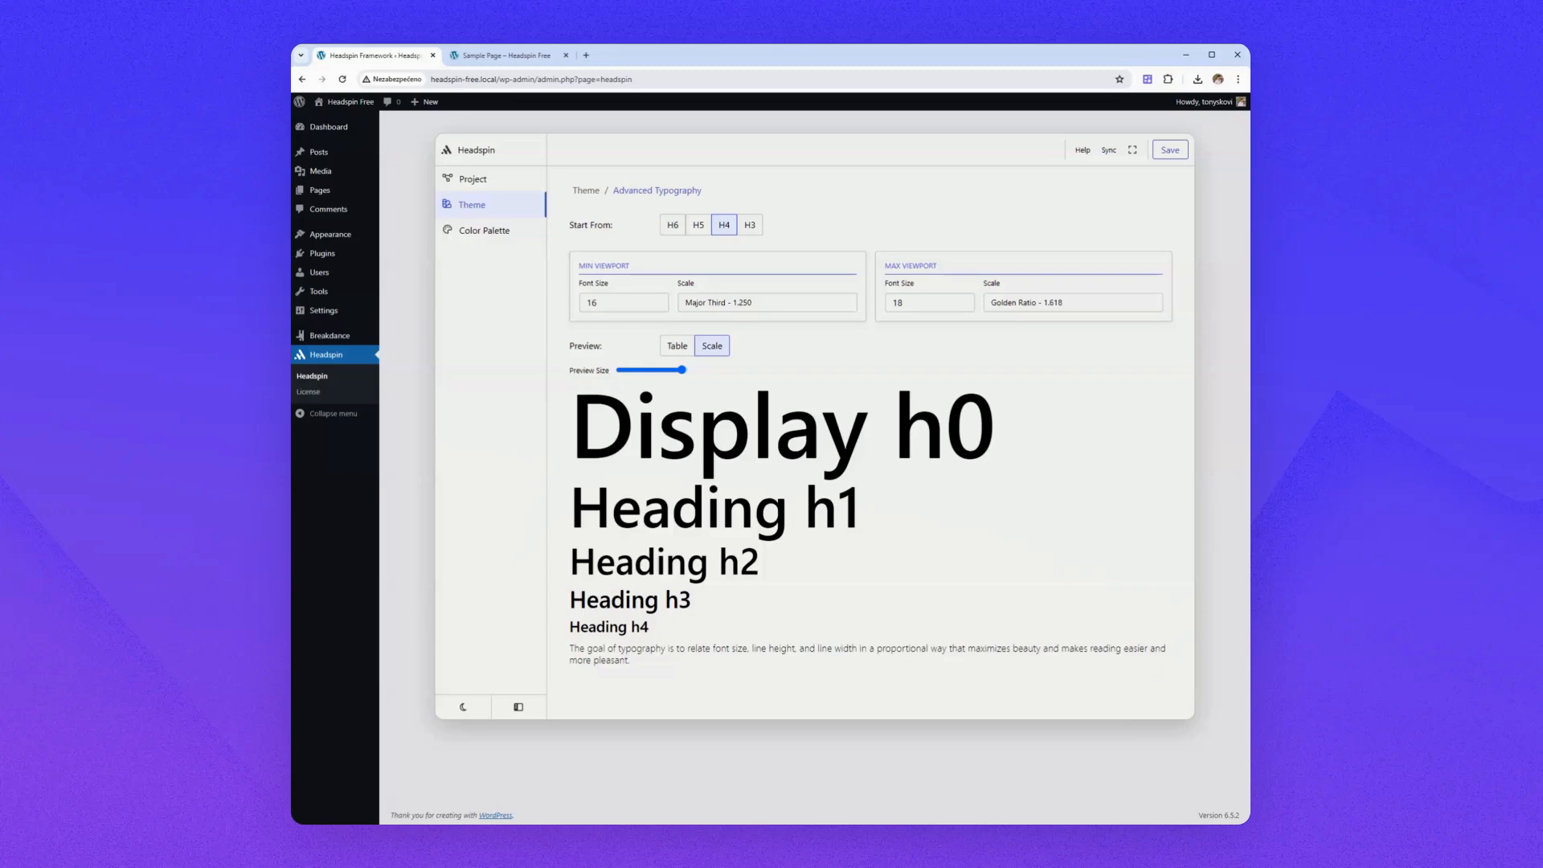
drag(683, 376, 637, 376)
click(681, 370)
Save the typography settings and inspect the sample page's h6 headline with the element picker.
click(1170, 150)
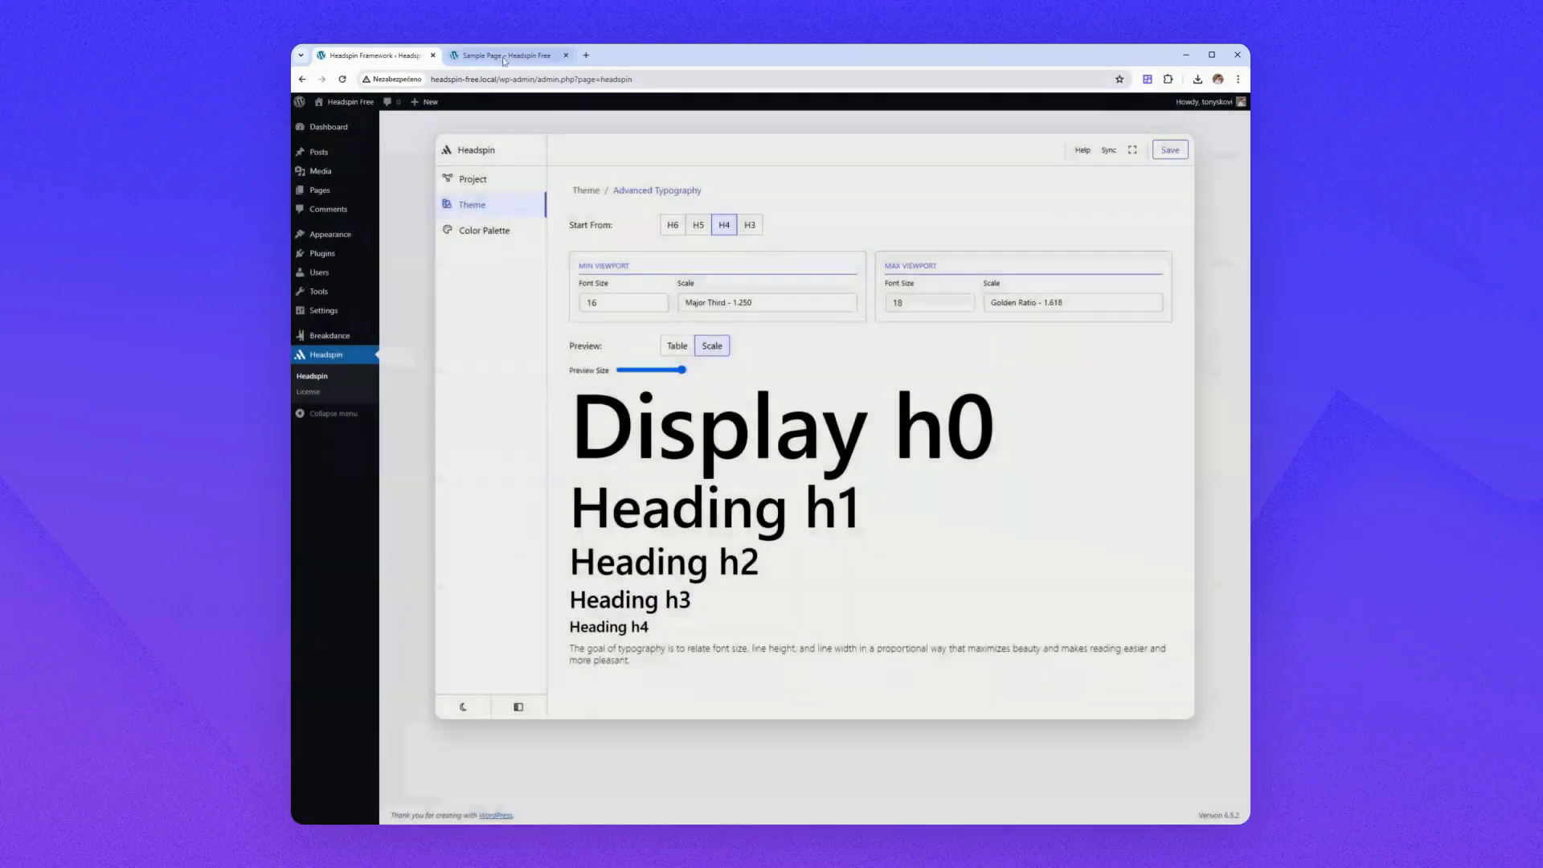
click(508, 56)
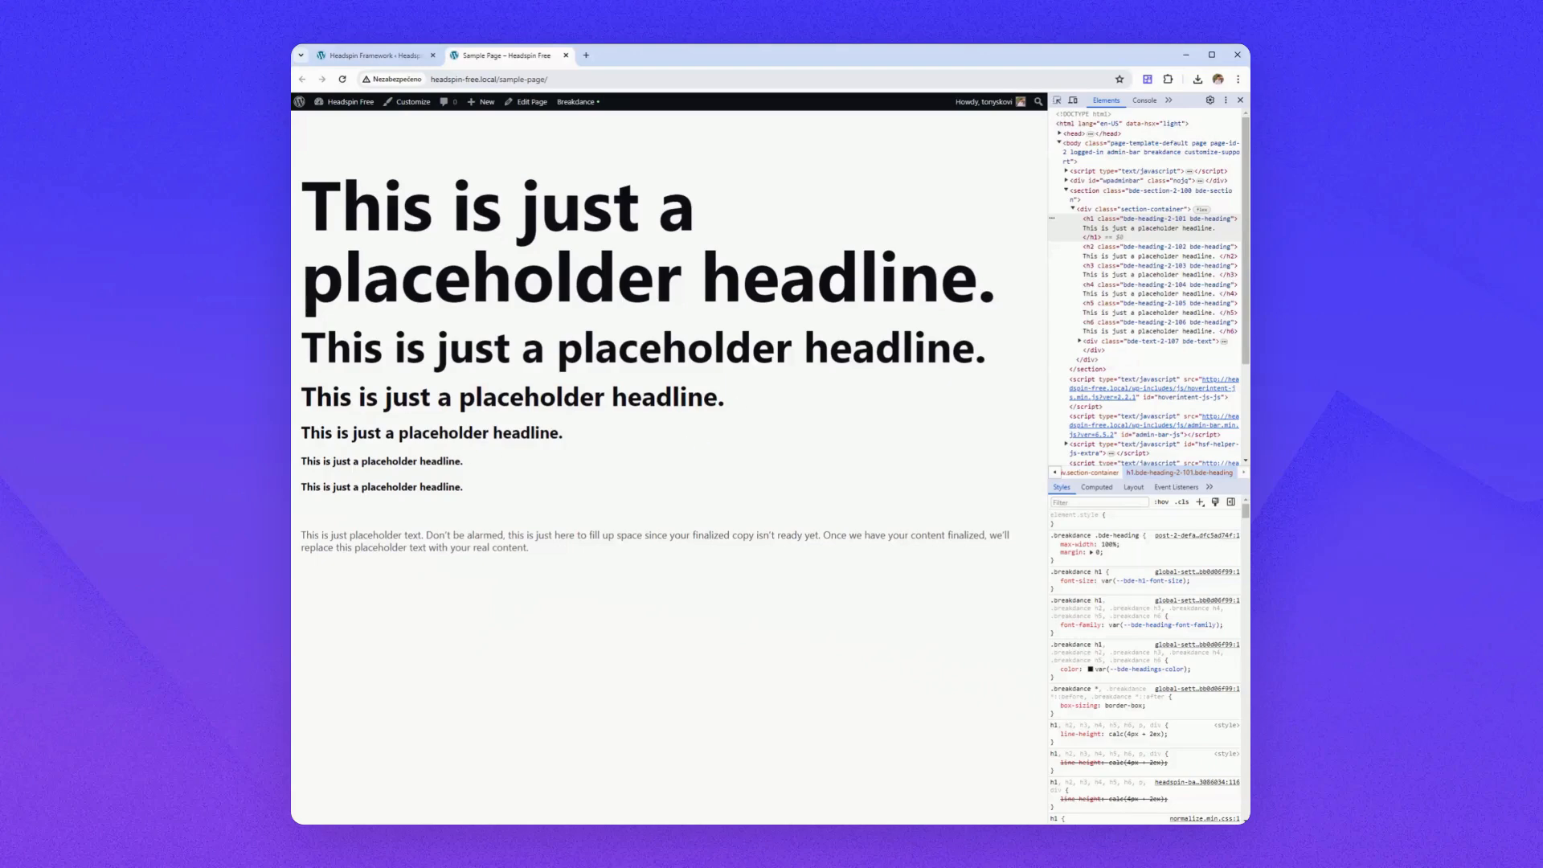
click(1057, 99)
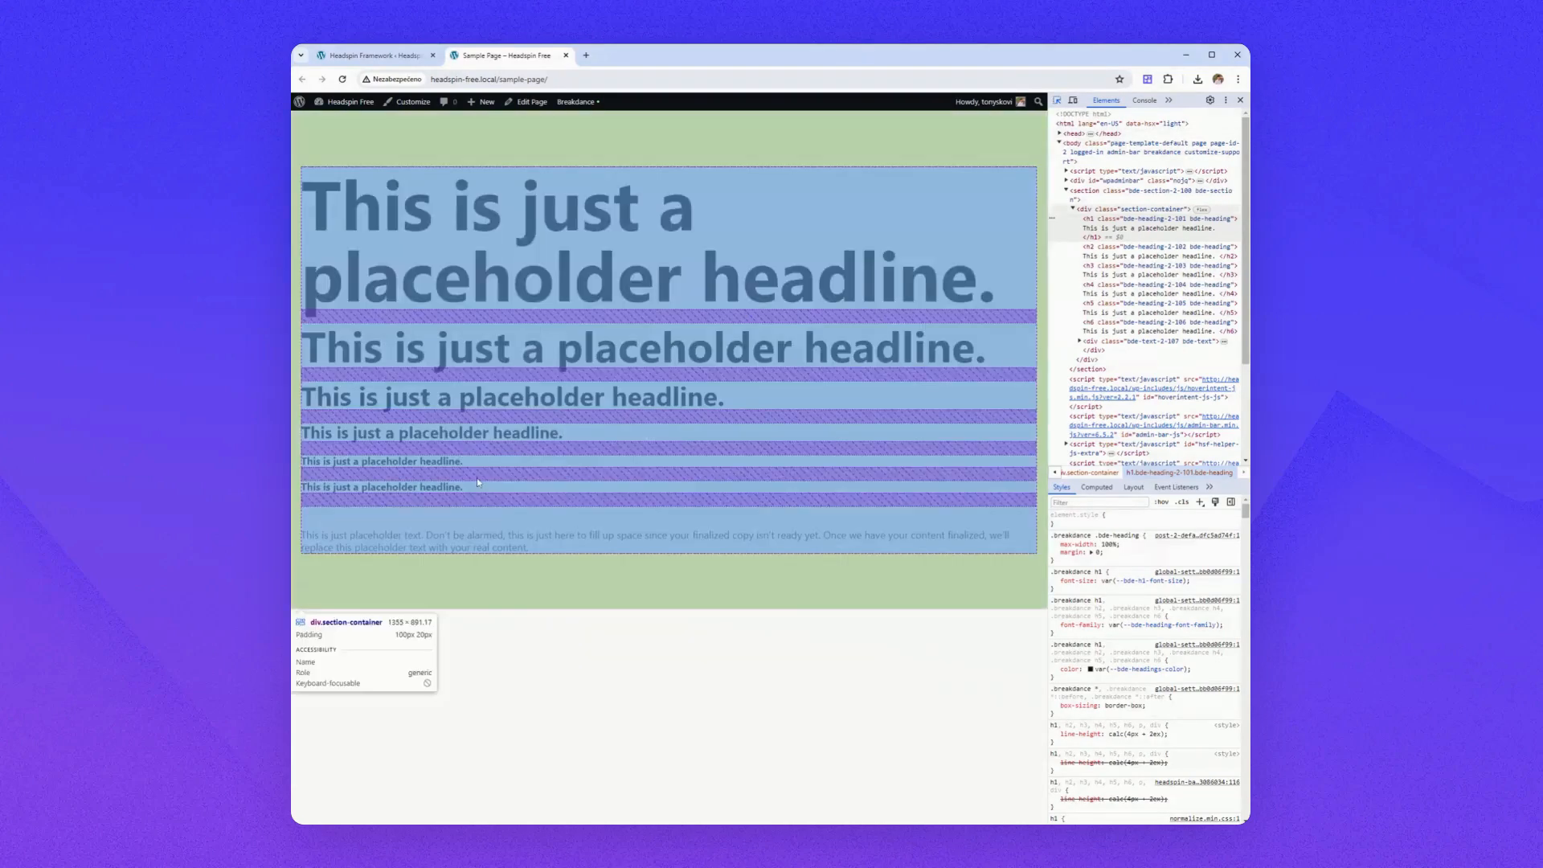
click(400, 487)
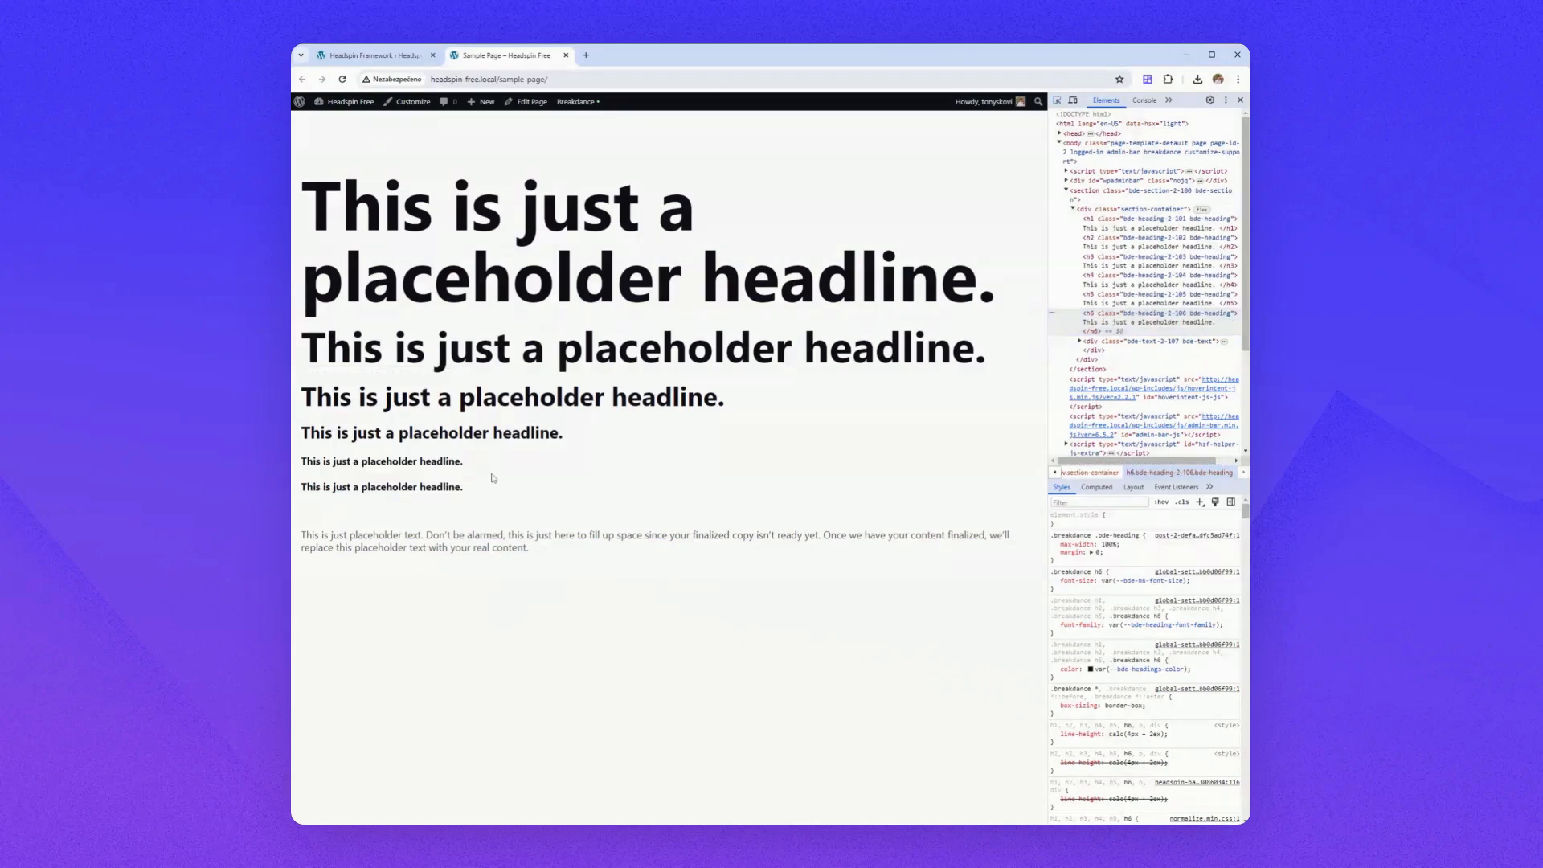
Return to Headspin's advanced typography, start the scale from H6 and examine the whole heading preview.
click(376, 63)
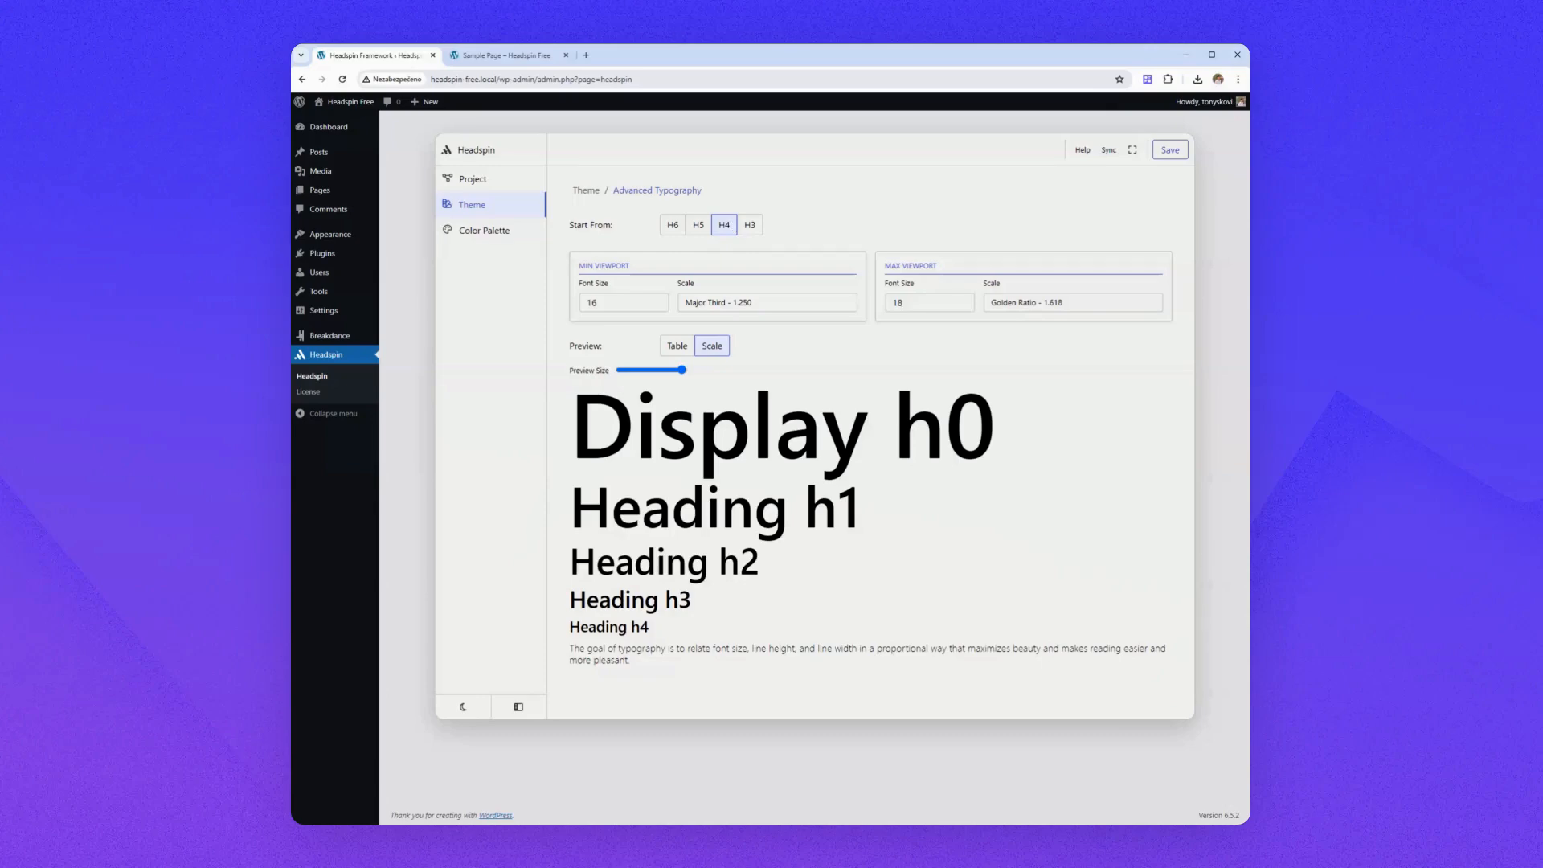
click(672, 227)
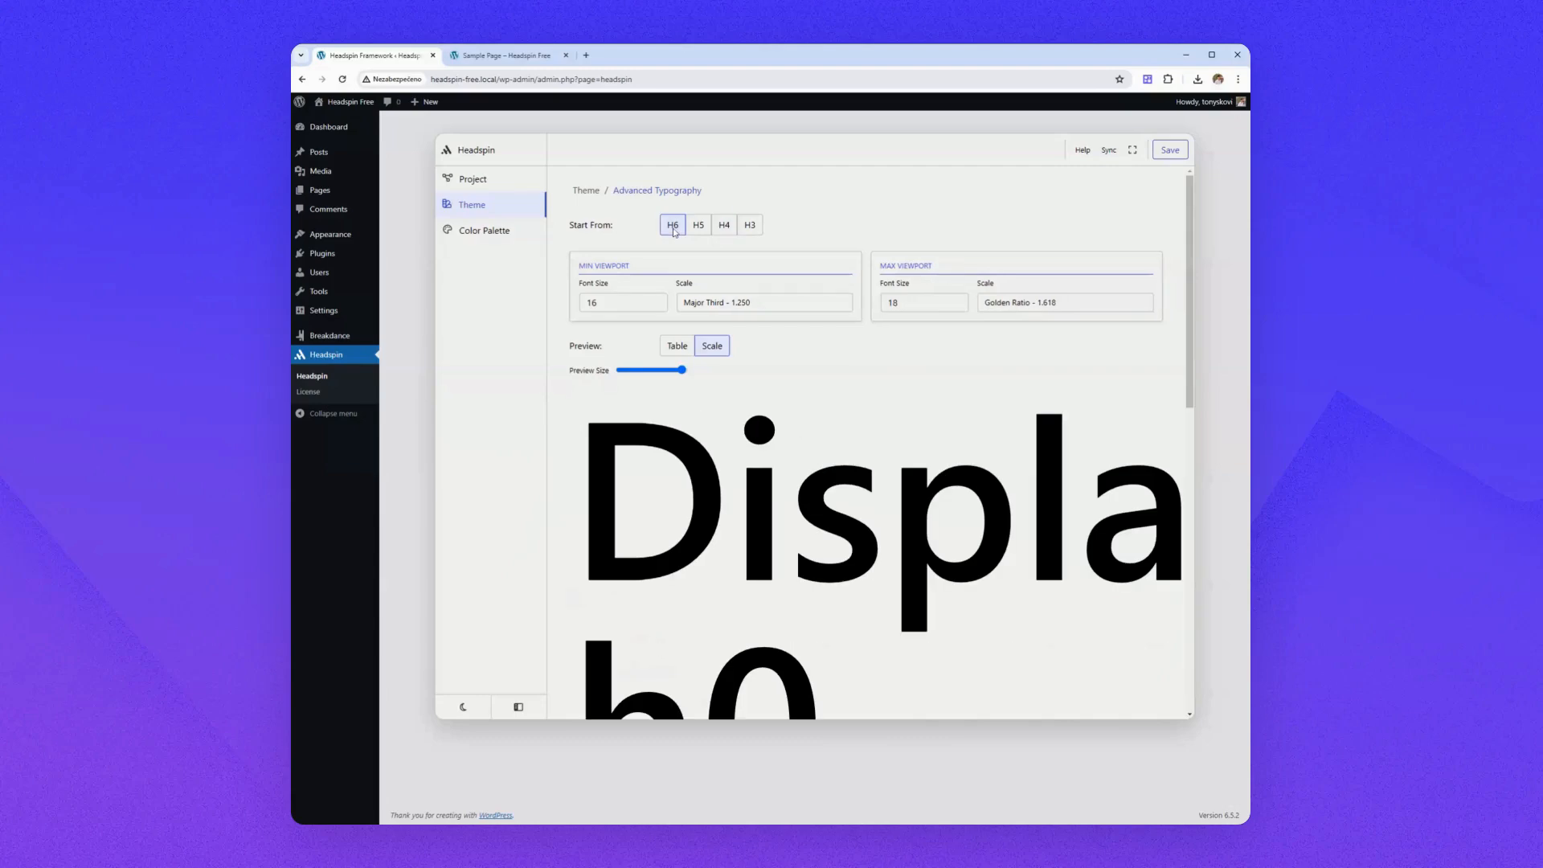
scroll(683, 241, down, 5)
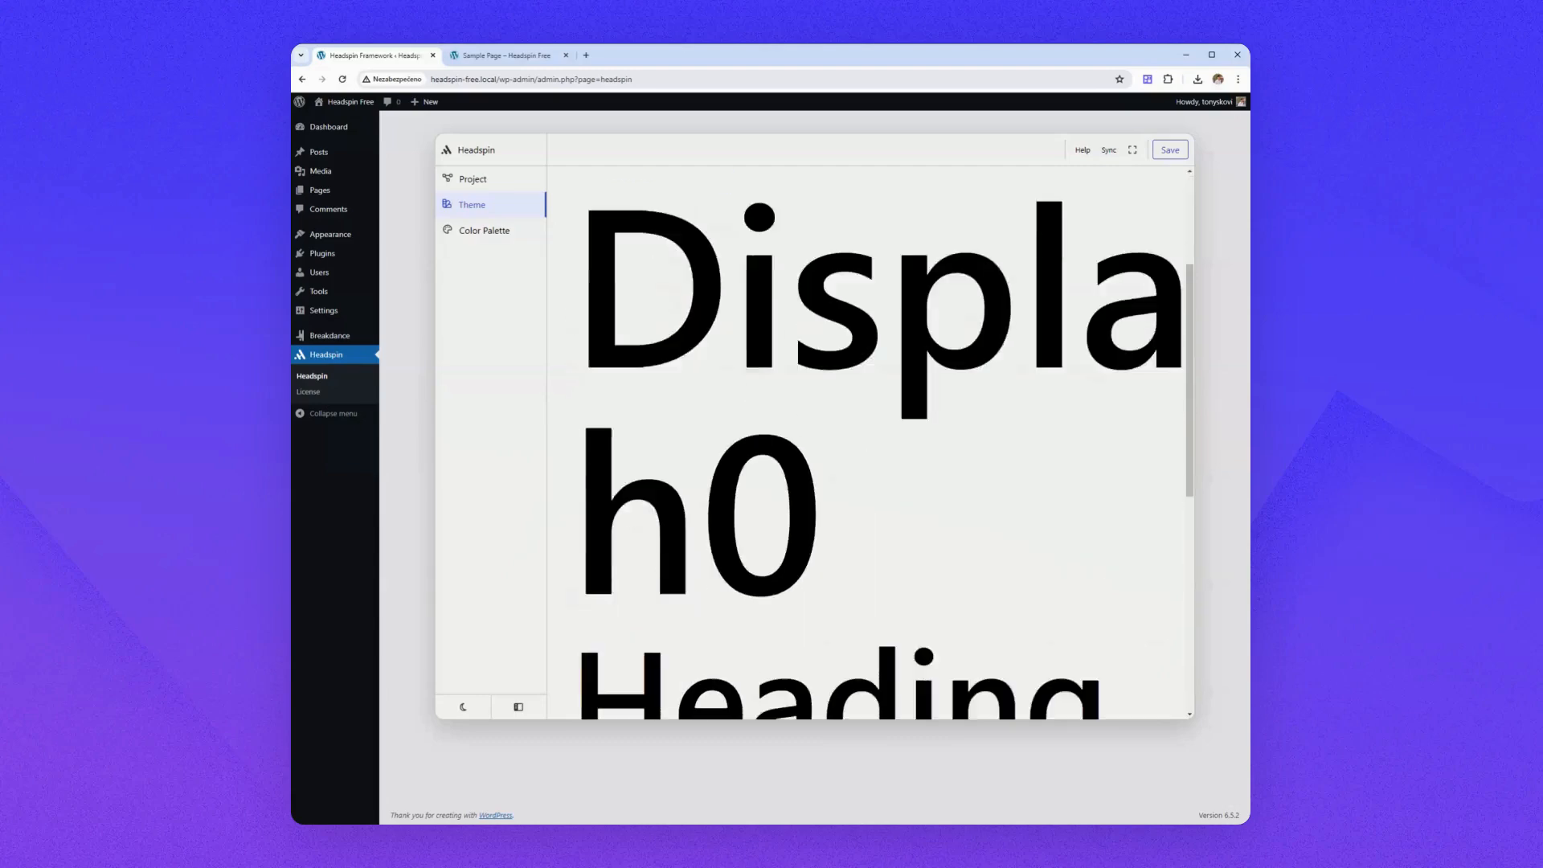
scroll(842, 451, up, 4)
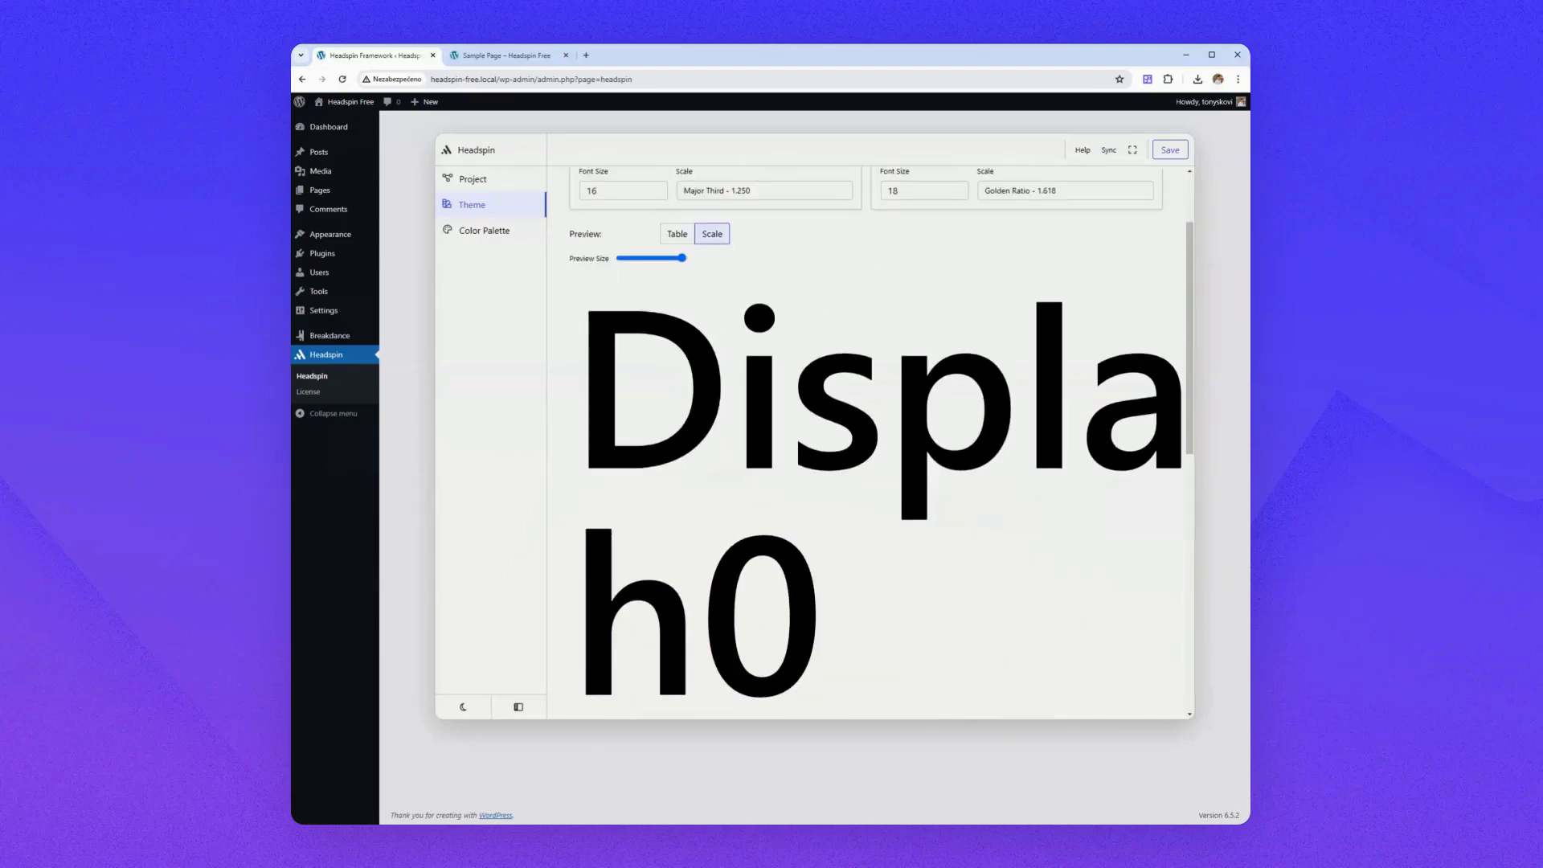
scroll(841, 451, down, 5)
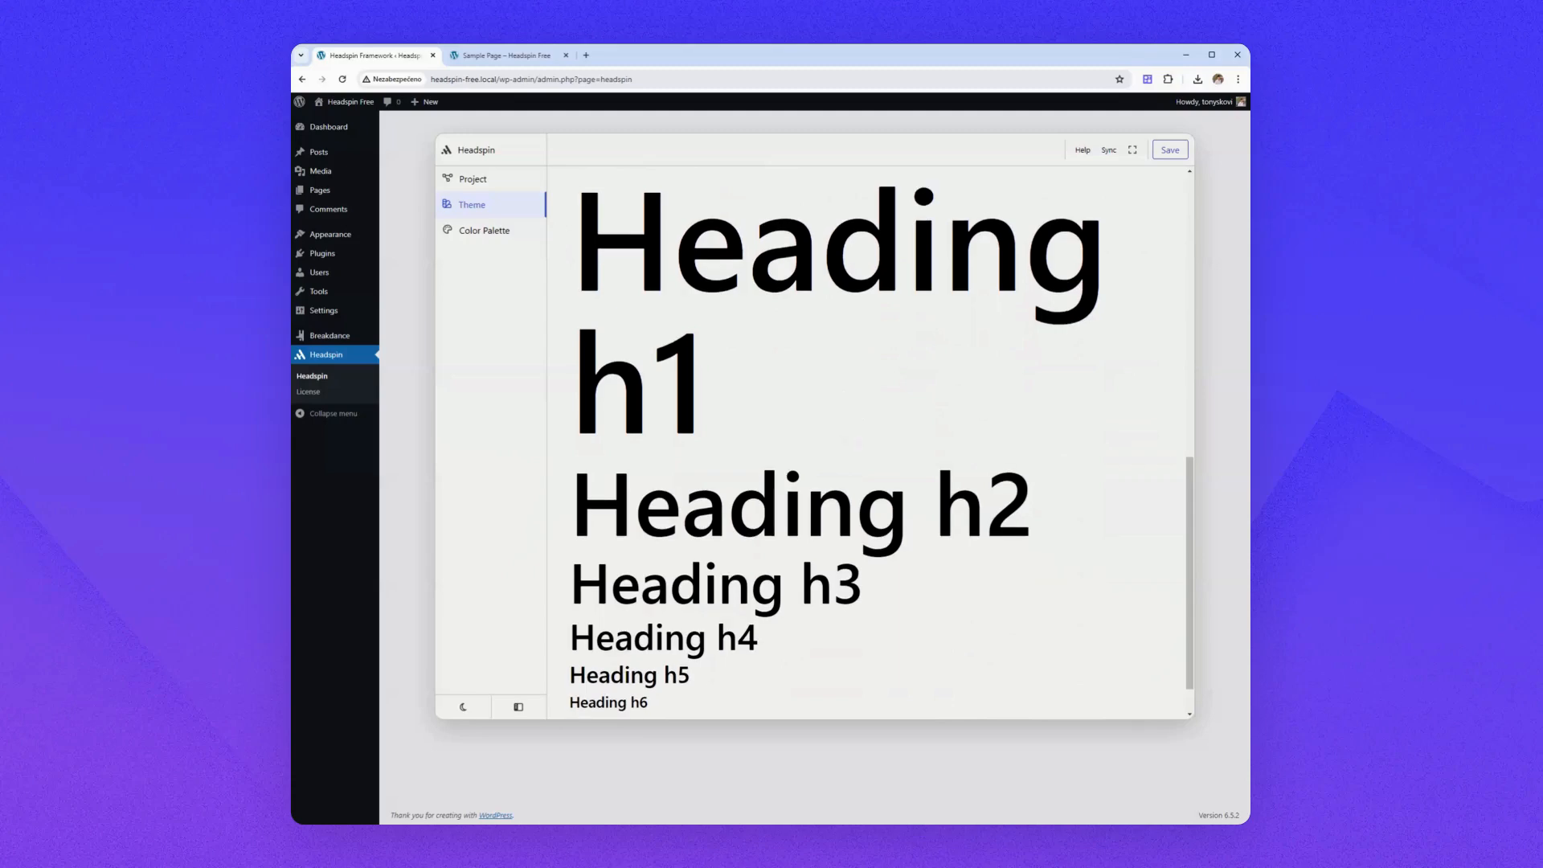
scroll(870, 442, up, 6)
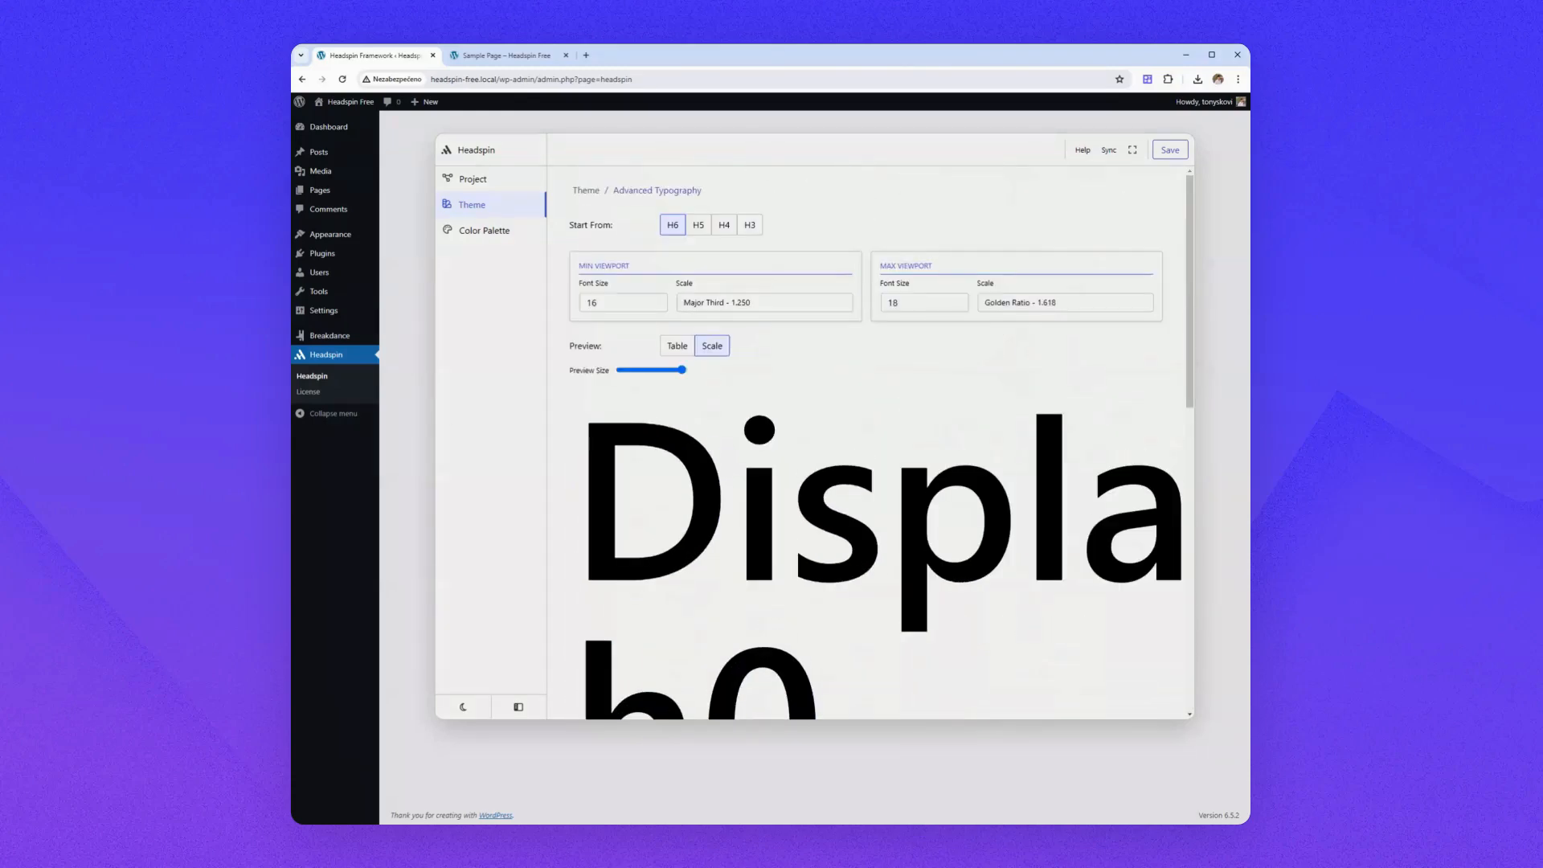
Save the H6-based scale and examine the resulting headline sizes down the sample page.
click(1168, 150)
click(507, 57)
scroll(667, 458, down, 5)
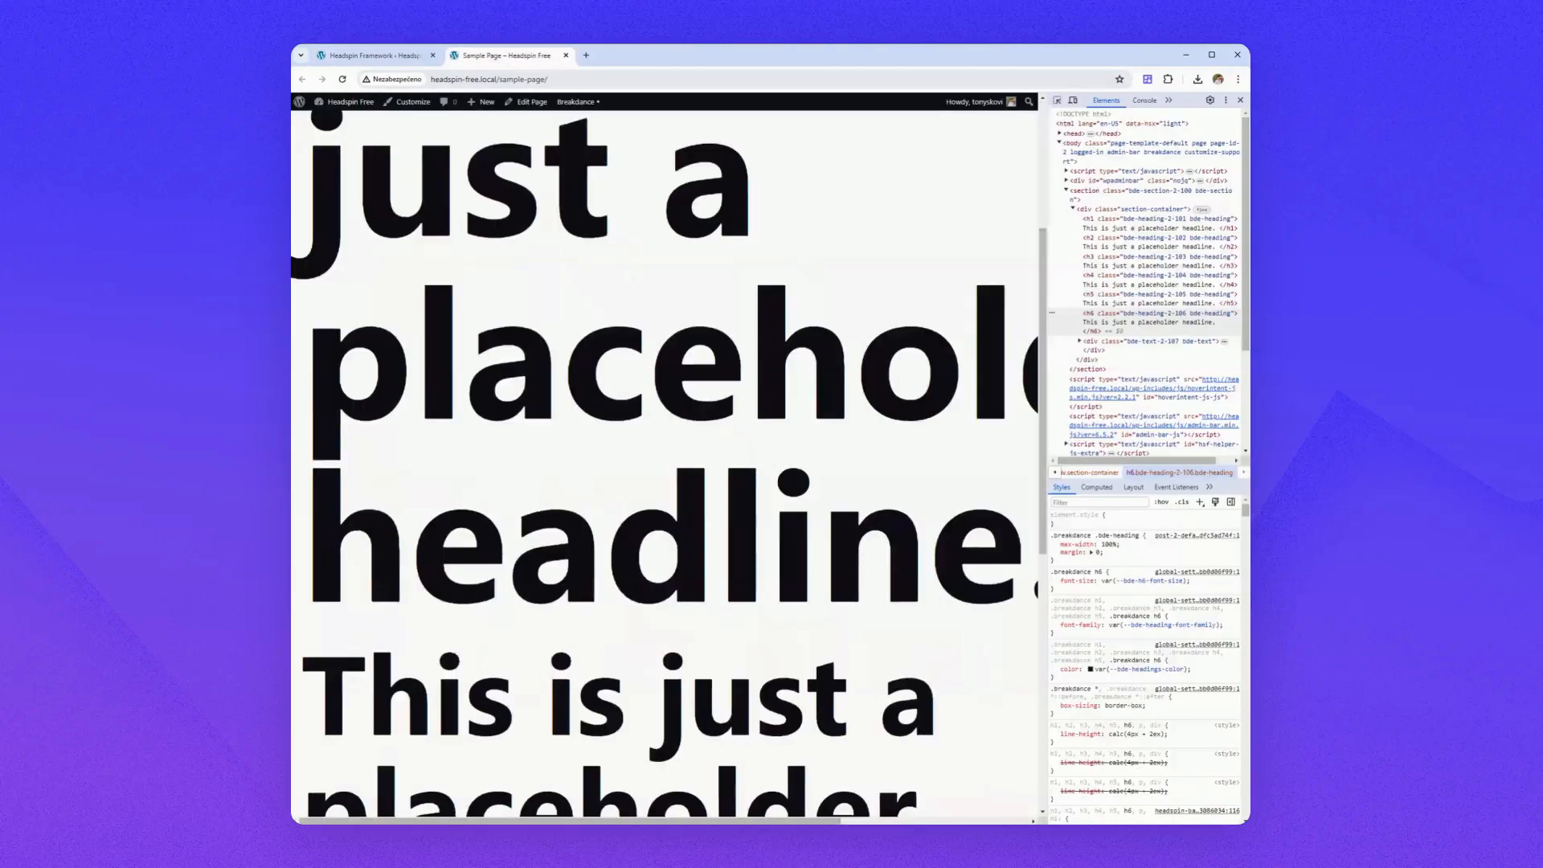
scroll(667, 458, down, 3)
scroll(667, 458, up, 10)
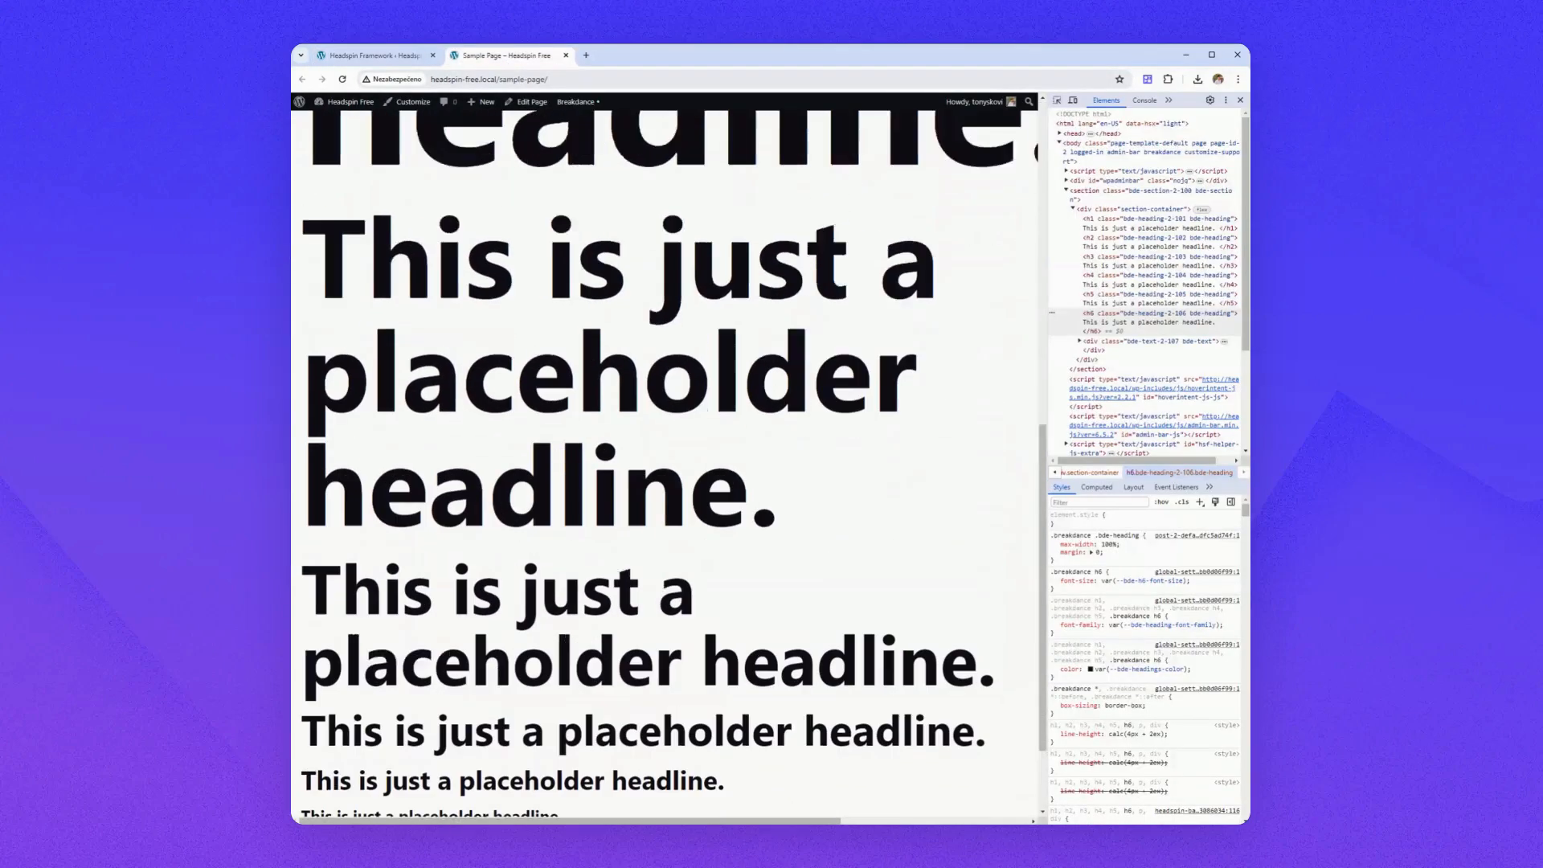
Set the max viewport scale to Perfect Fourth - 1.333, save the settings and view the sample page.
click(386, 53)
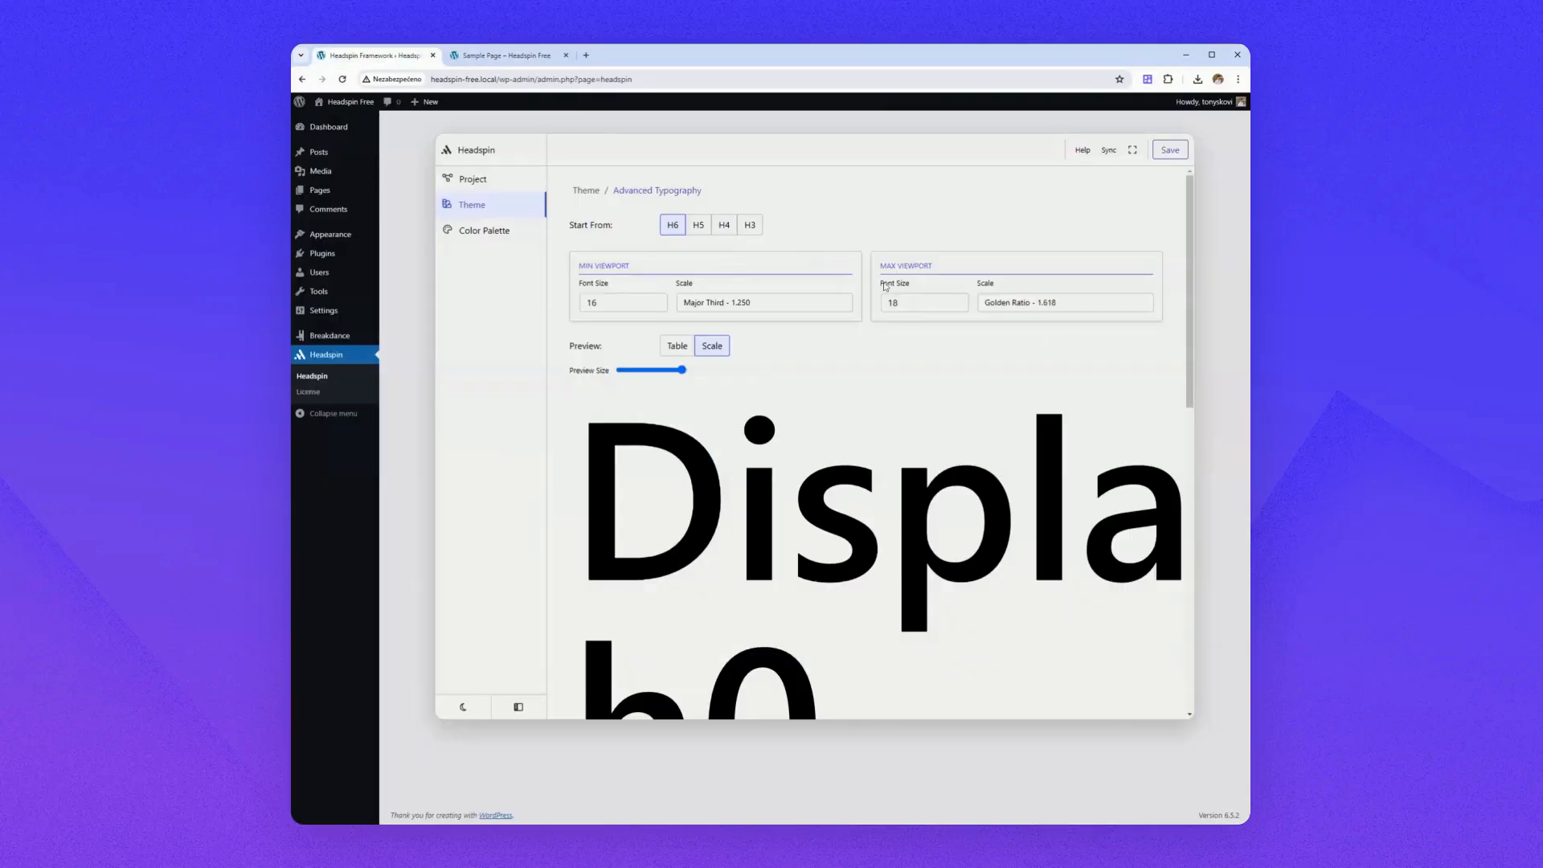
click(1002, 312)
click(1008, 369)
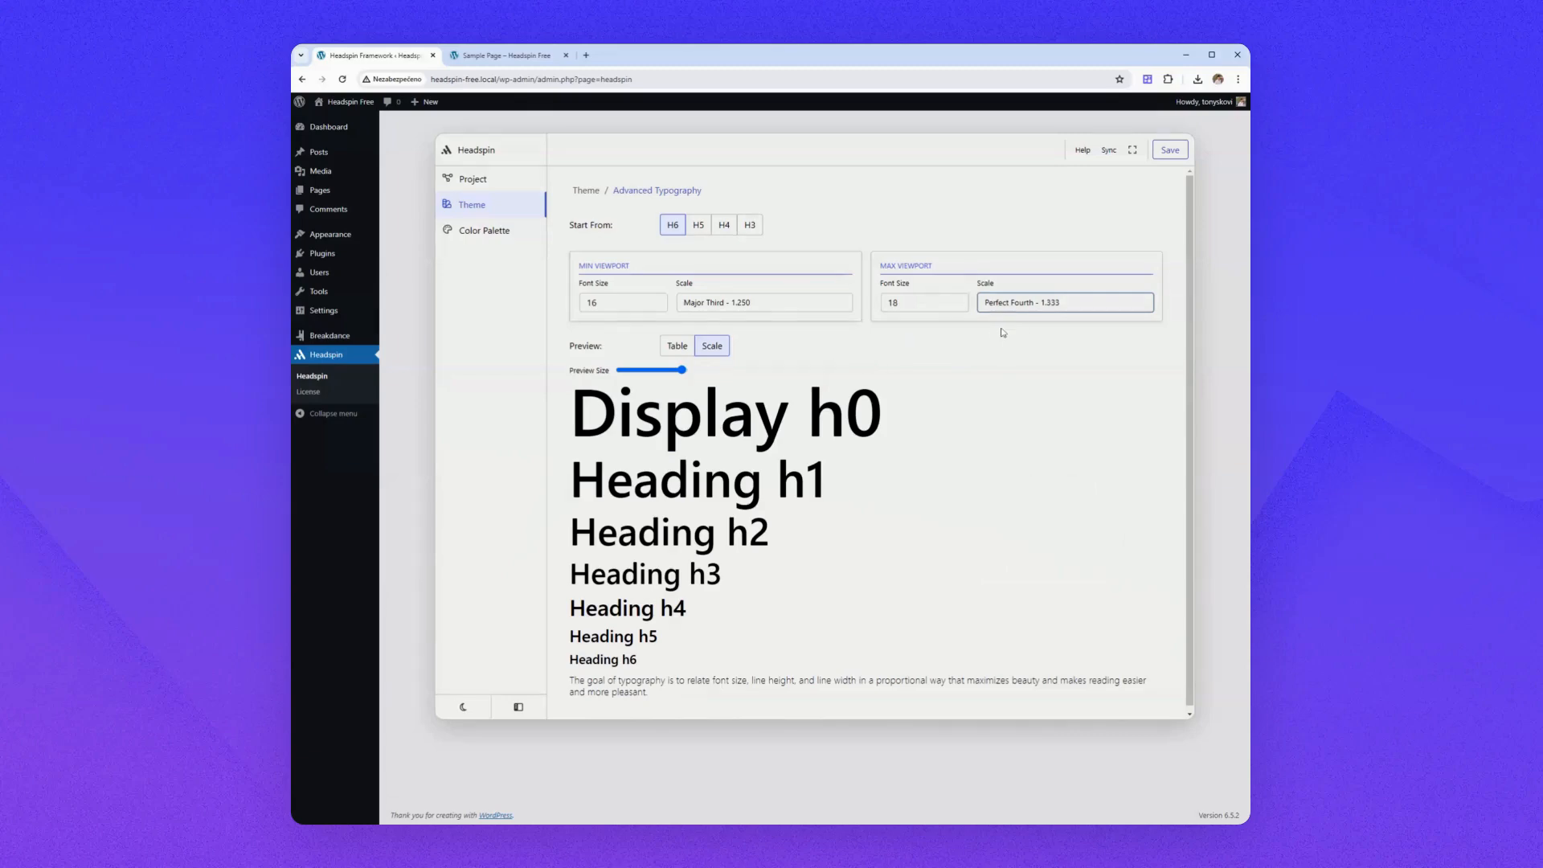
click(1169, 151)
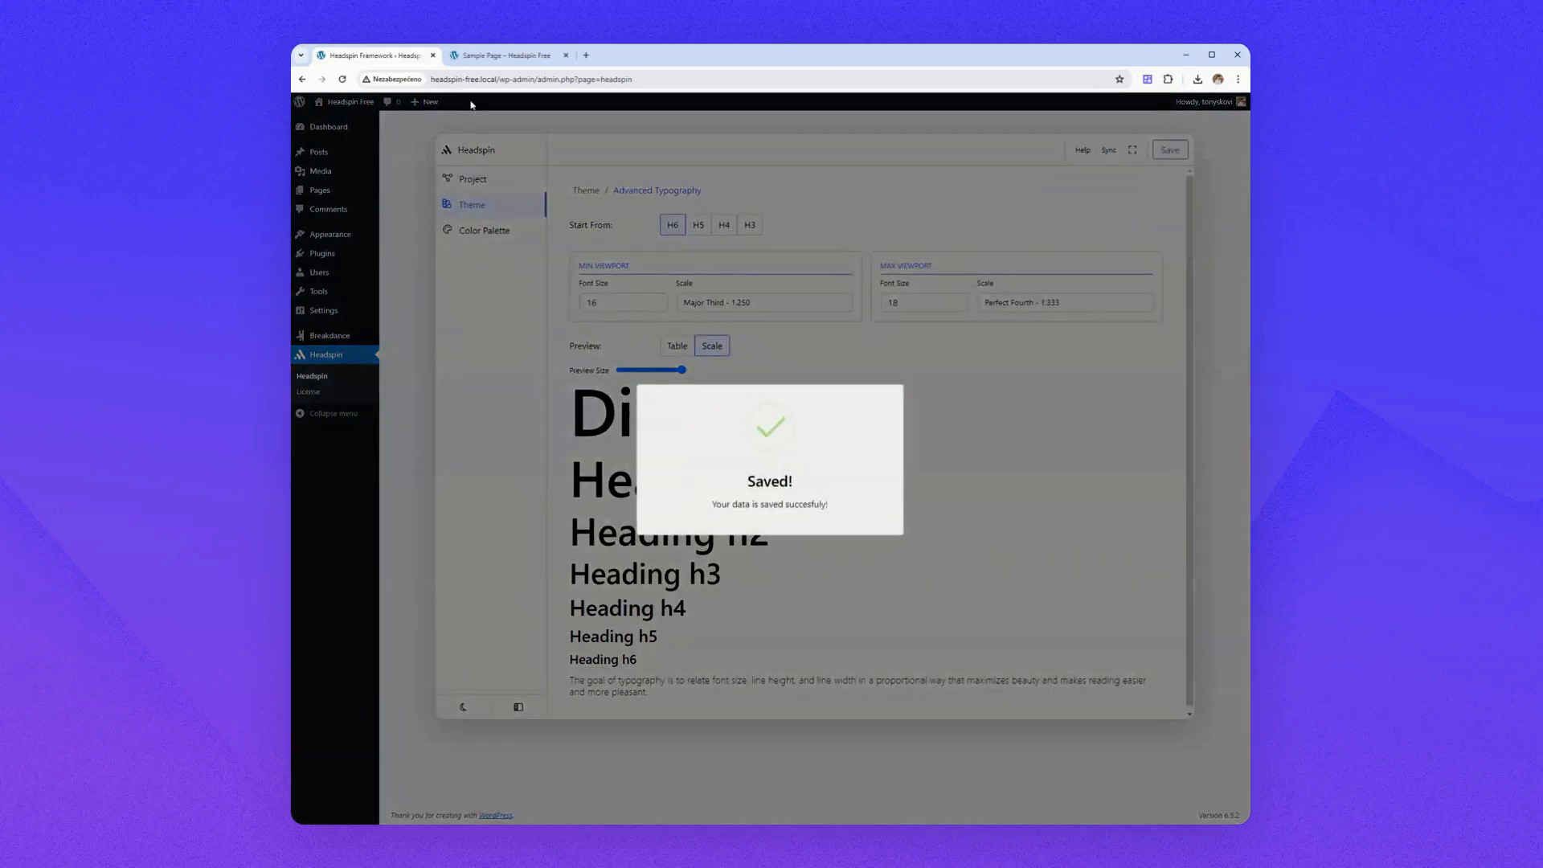
click(502, 55)
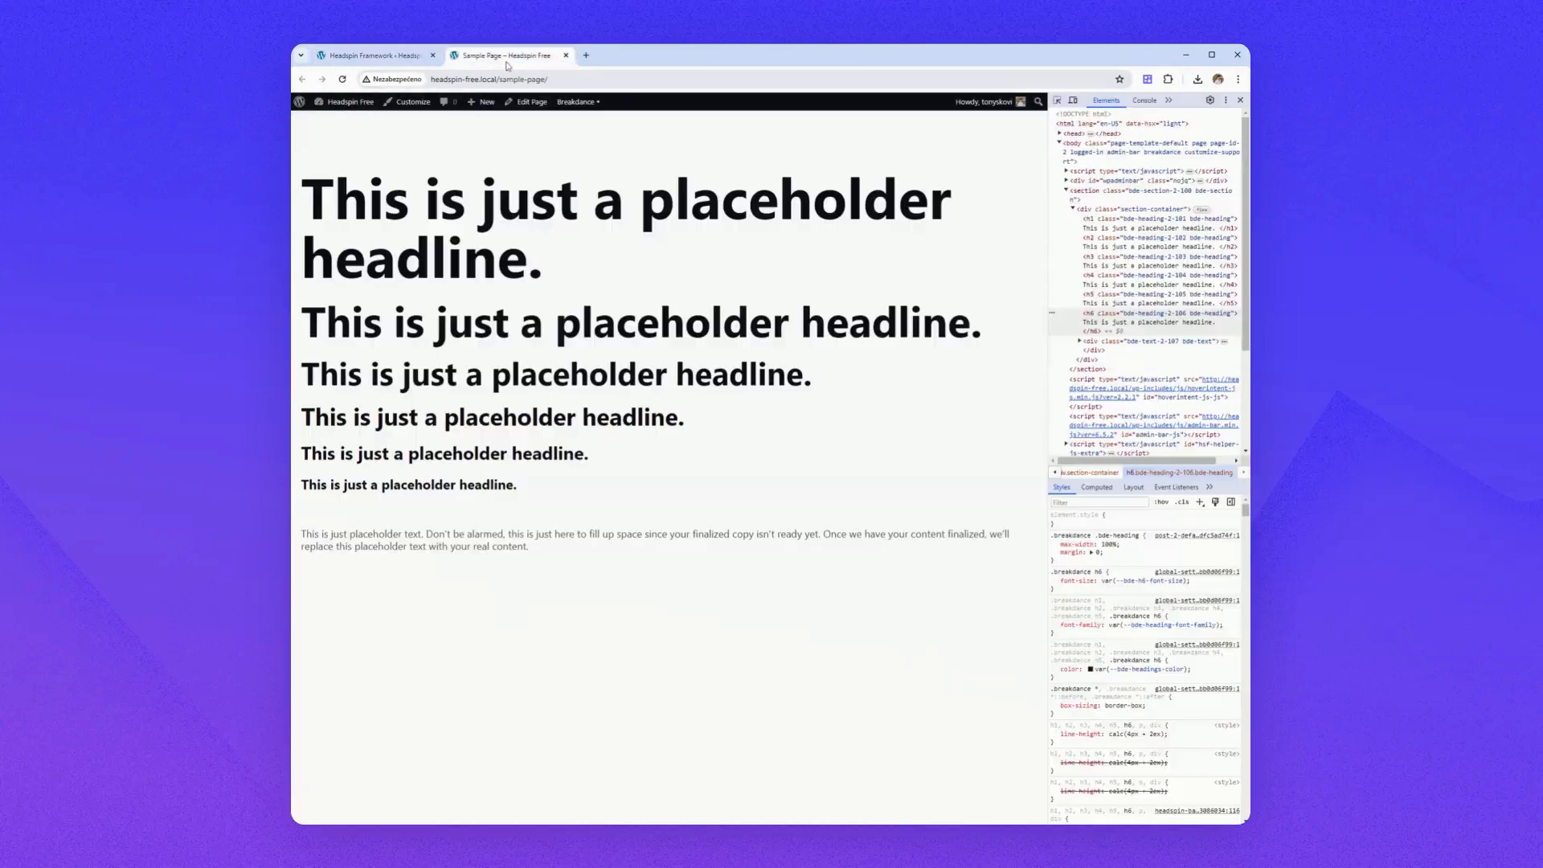
Return to the advanced typography settings and set the min viewport scale to Minor Third - 1.200.
click(374, 56)
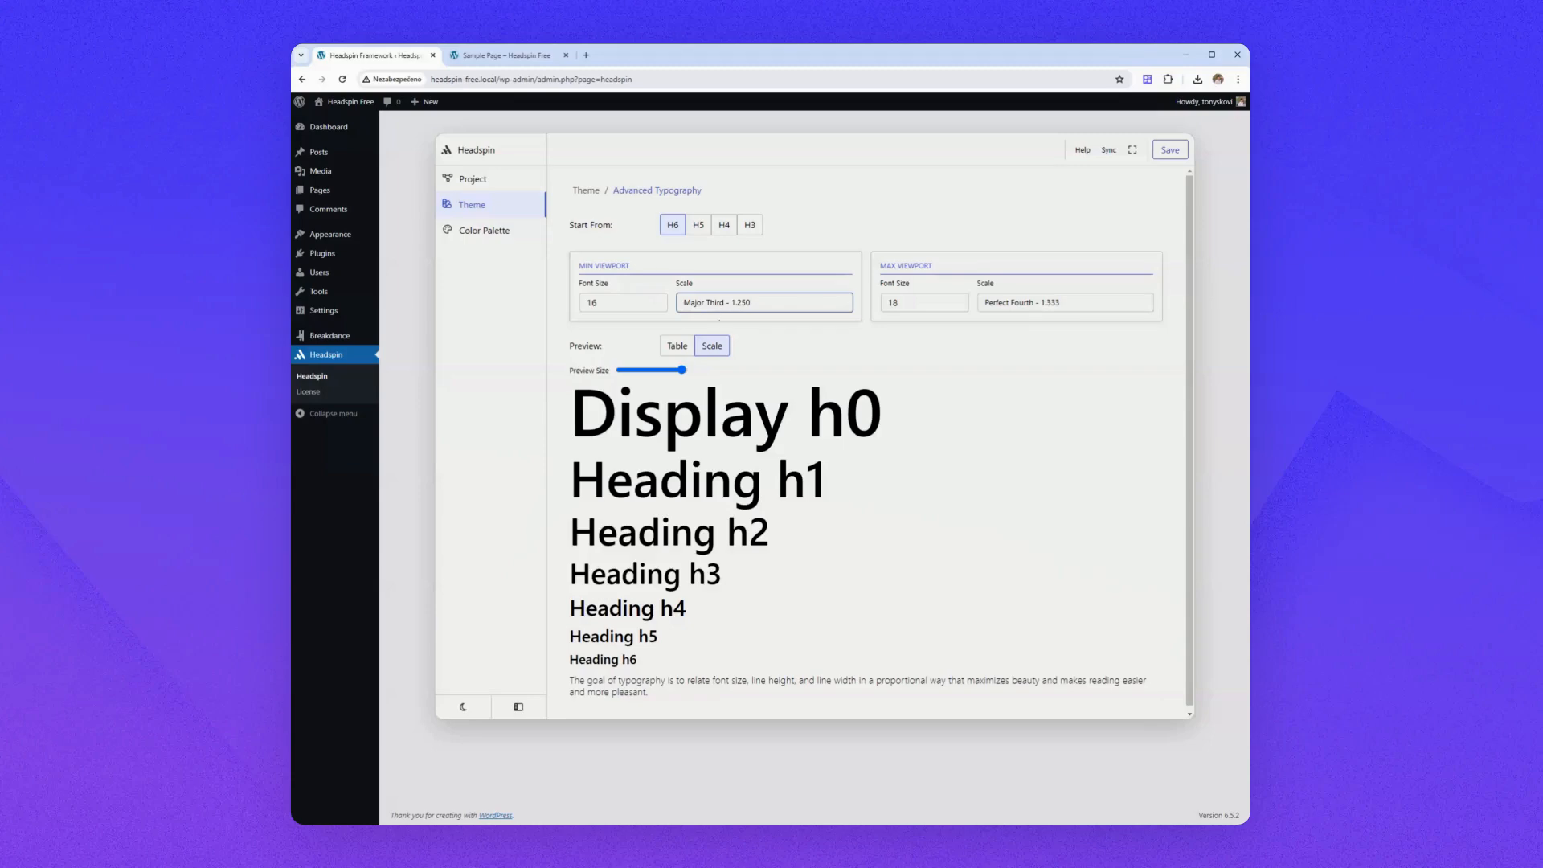
key(Up)
click(799, 348)
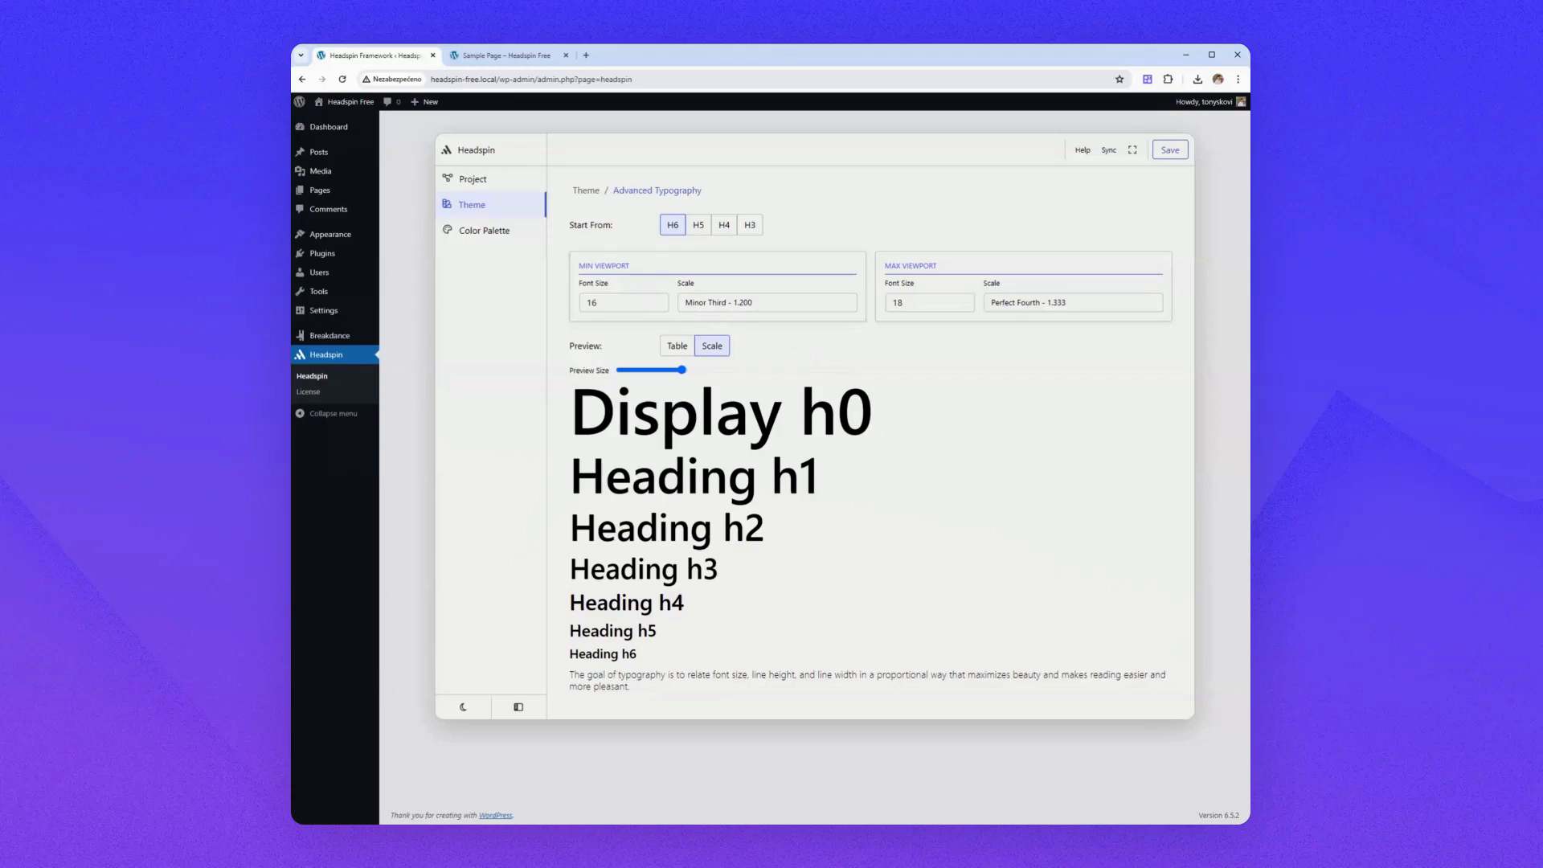
Start the heading scale from H4, go back to the theme settings, save and view the sample page.
click(1031, 308)
click(792, 305)
click(972, 345)
click(1032, 307)
click(726, 231)
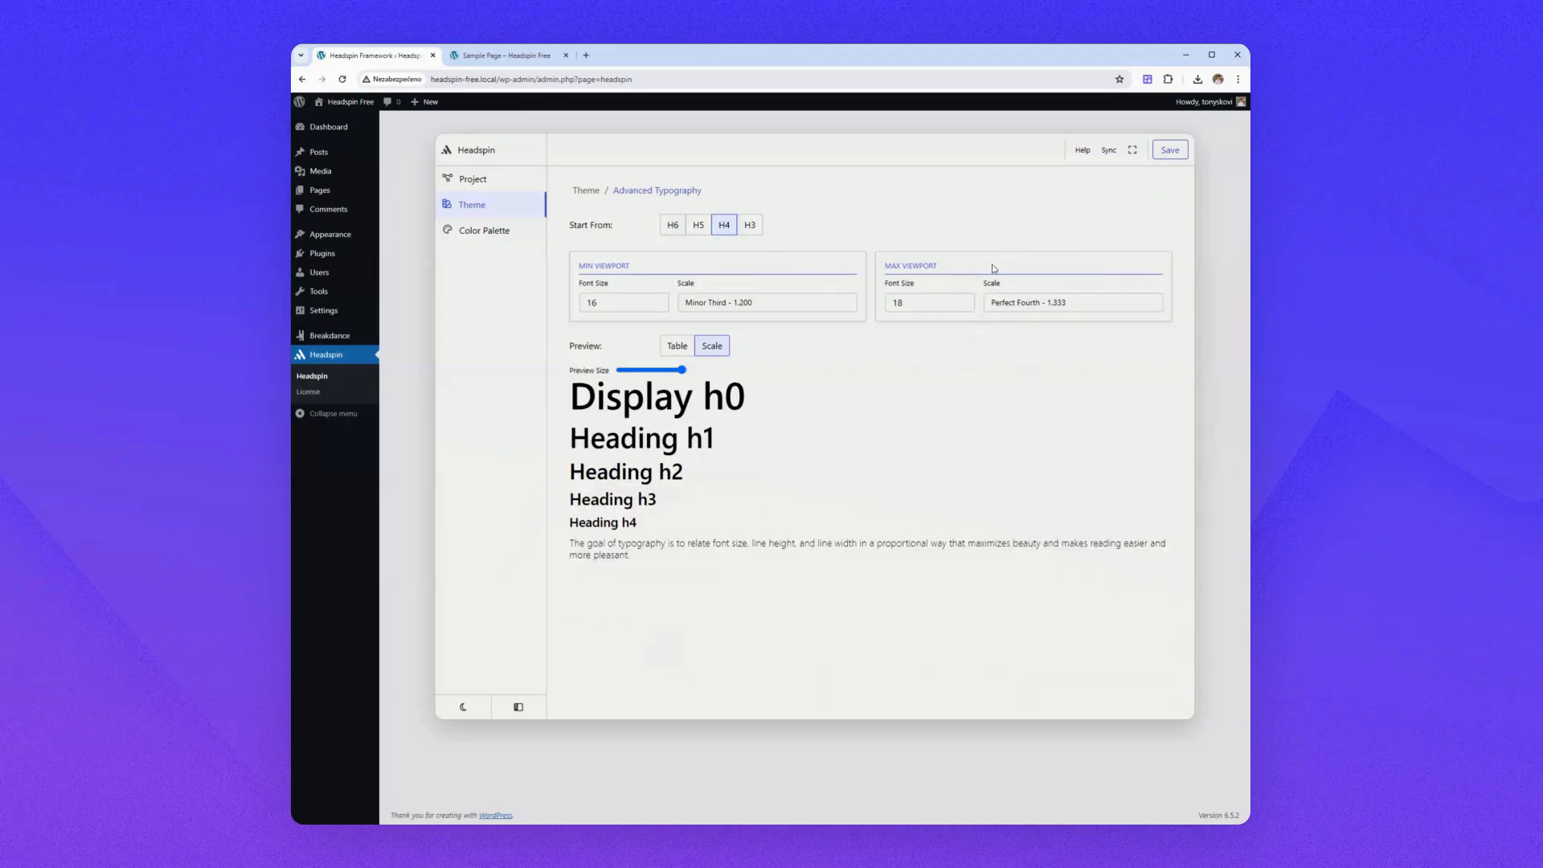
click(586, 191)
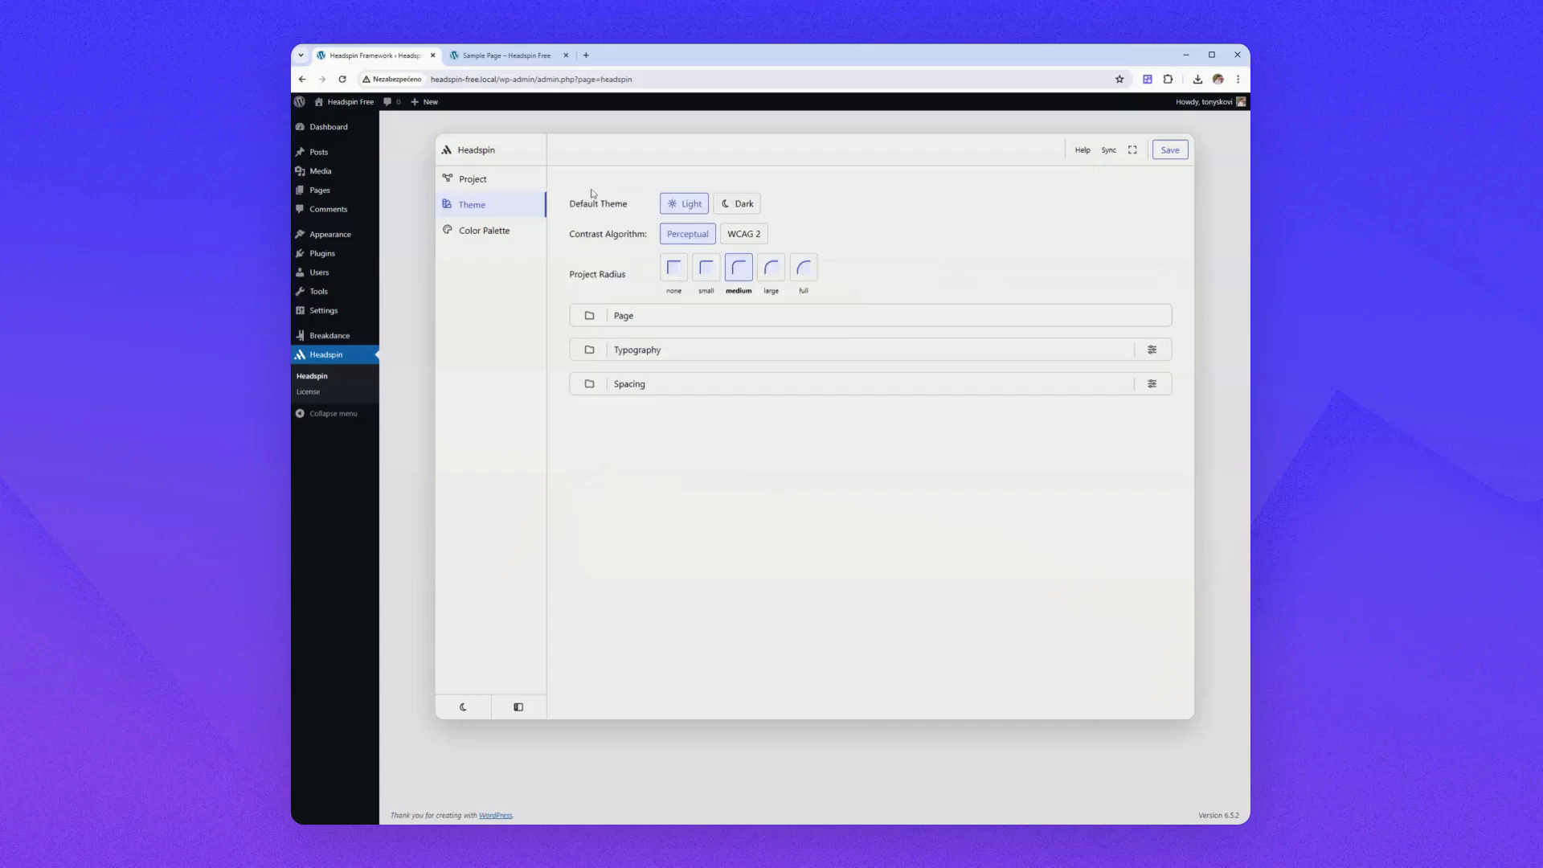
click(1171, 150)
click(498, 55)
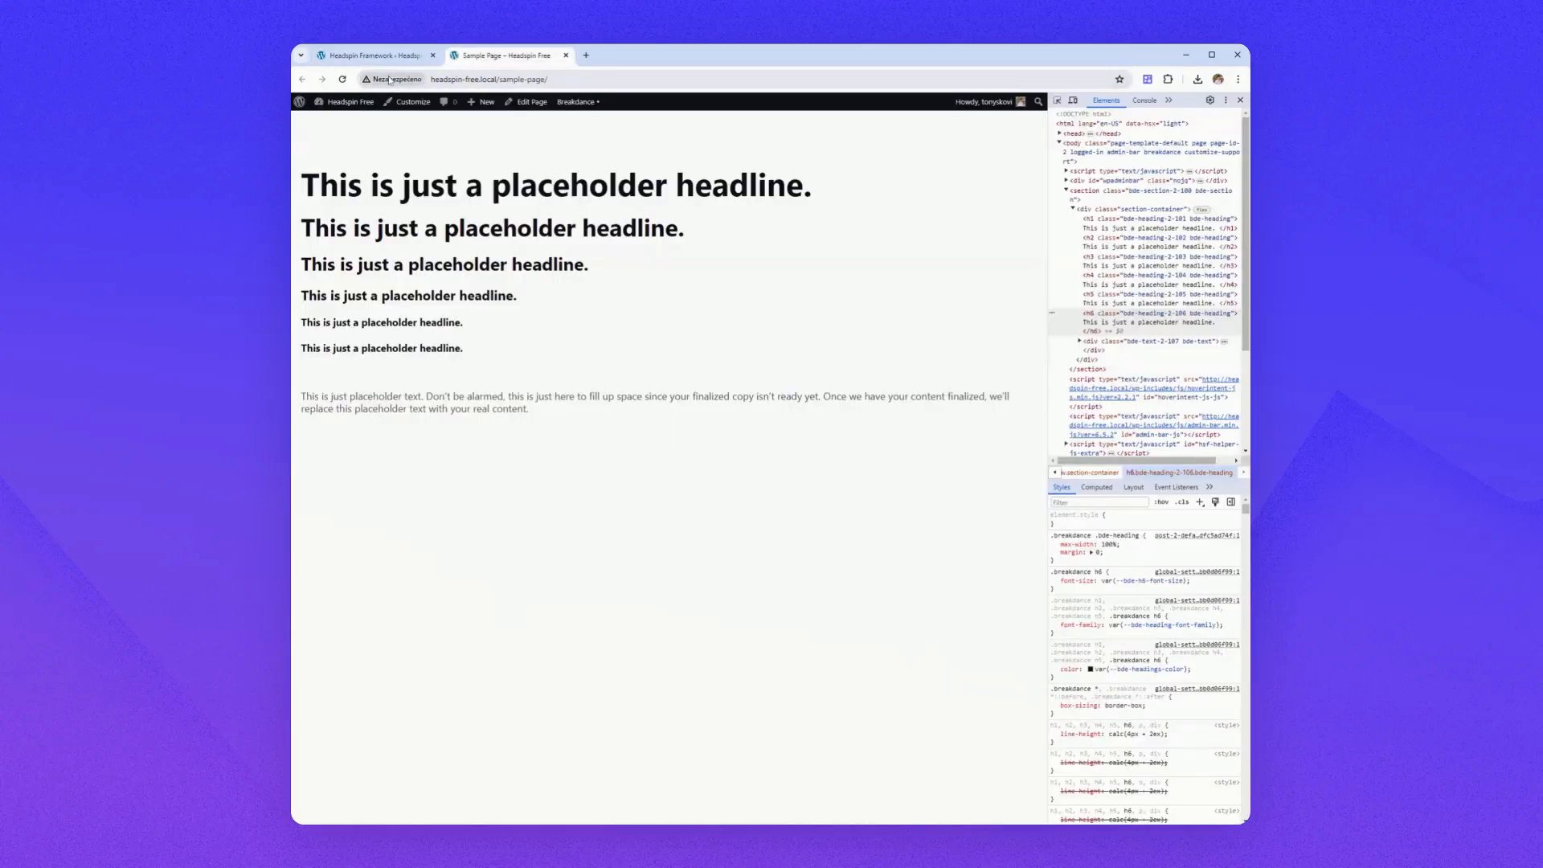
Expand the theme's typography section, set the font size preset to 5, save and view the sample page.
click(369, 55)
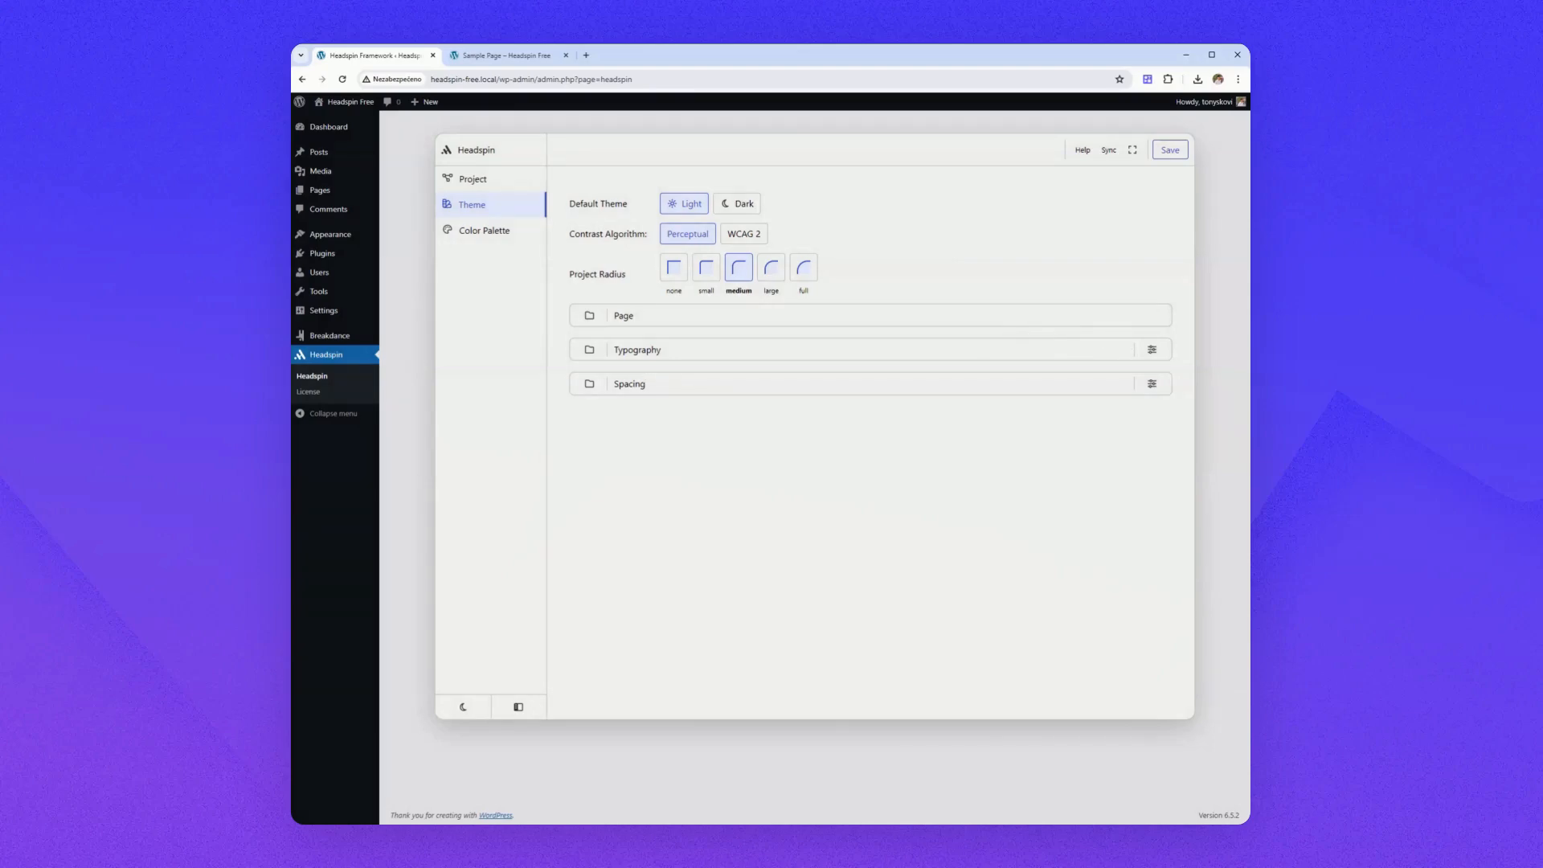
click(589, 350)
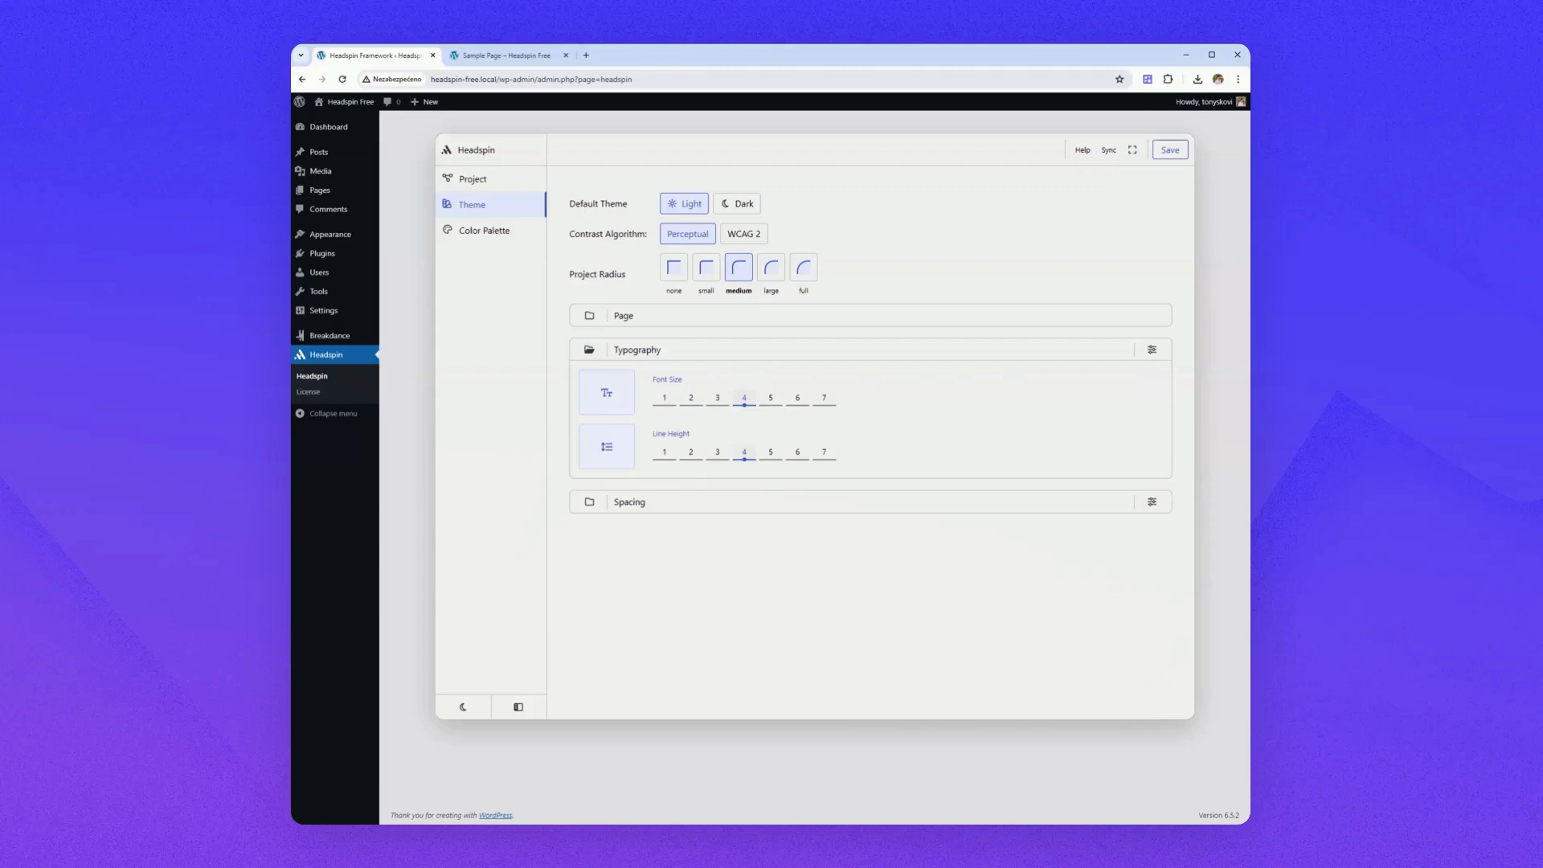
click(589, 350)
click(589, 349)
click(771, 401)
click(1170, 150)
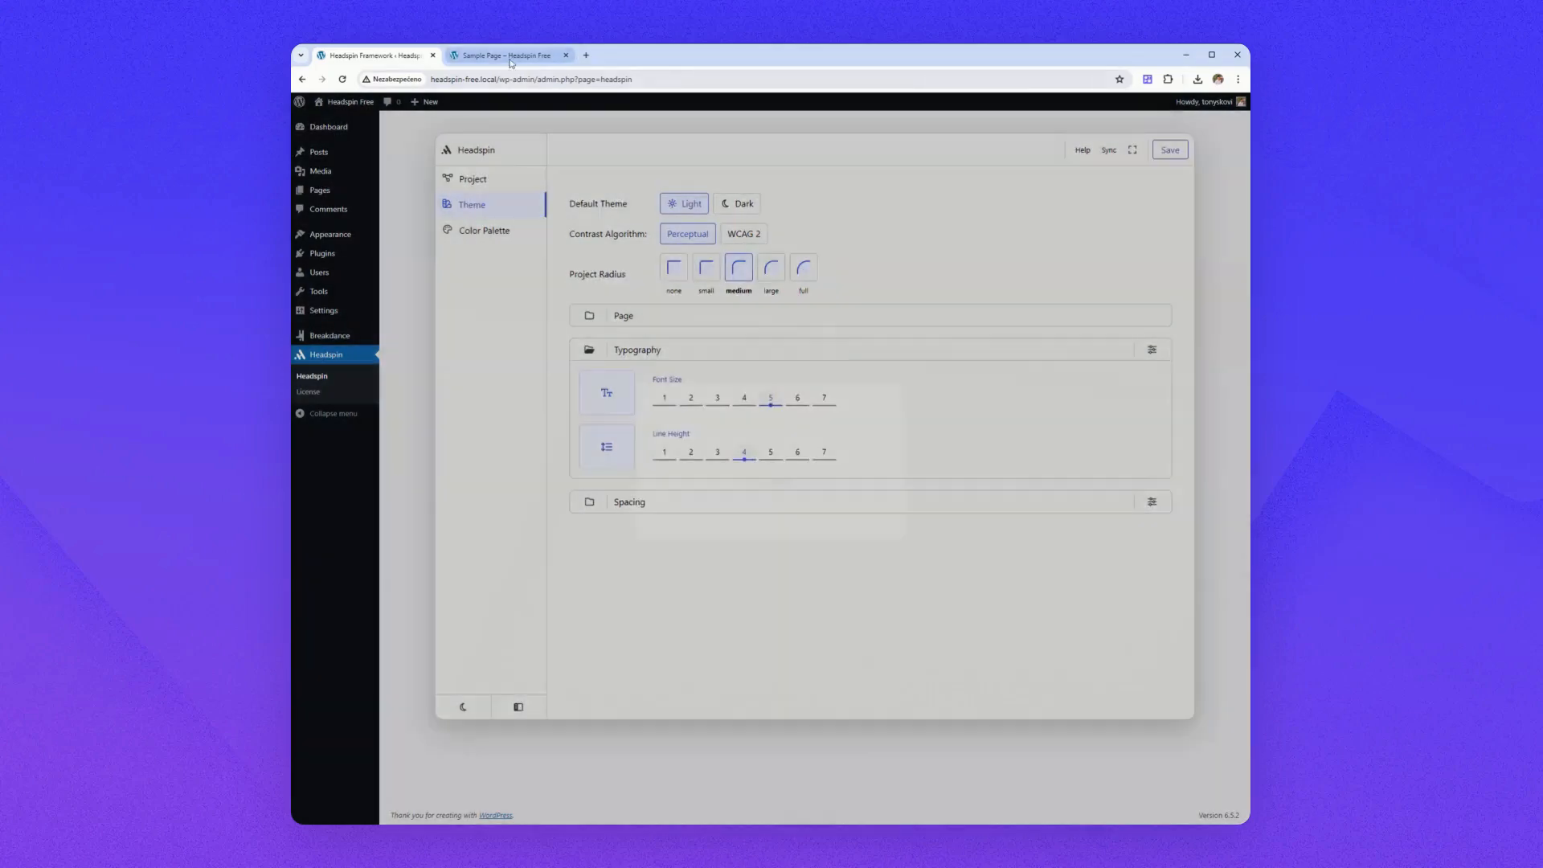
click(509, 56)
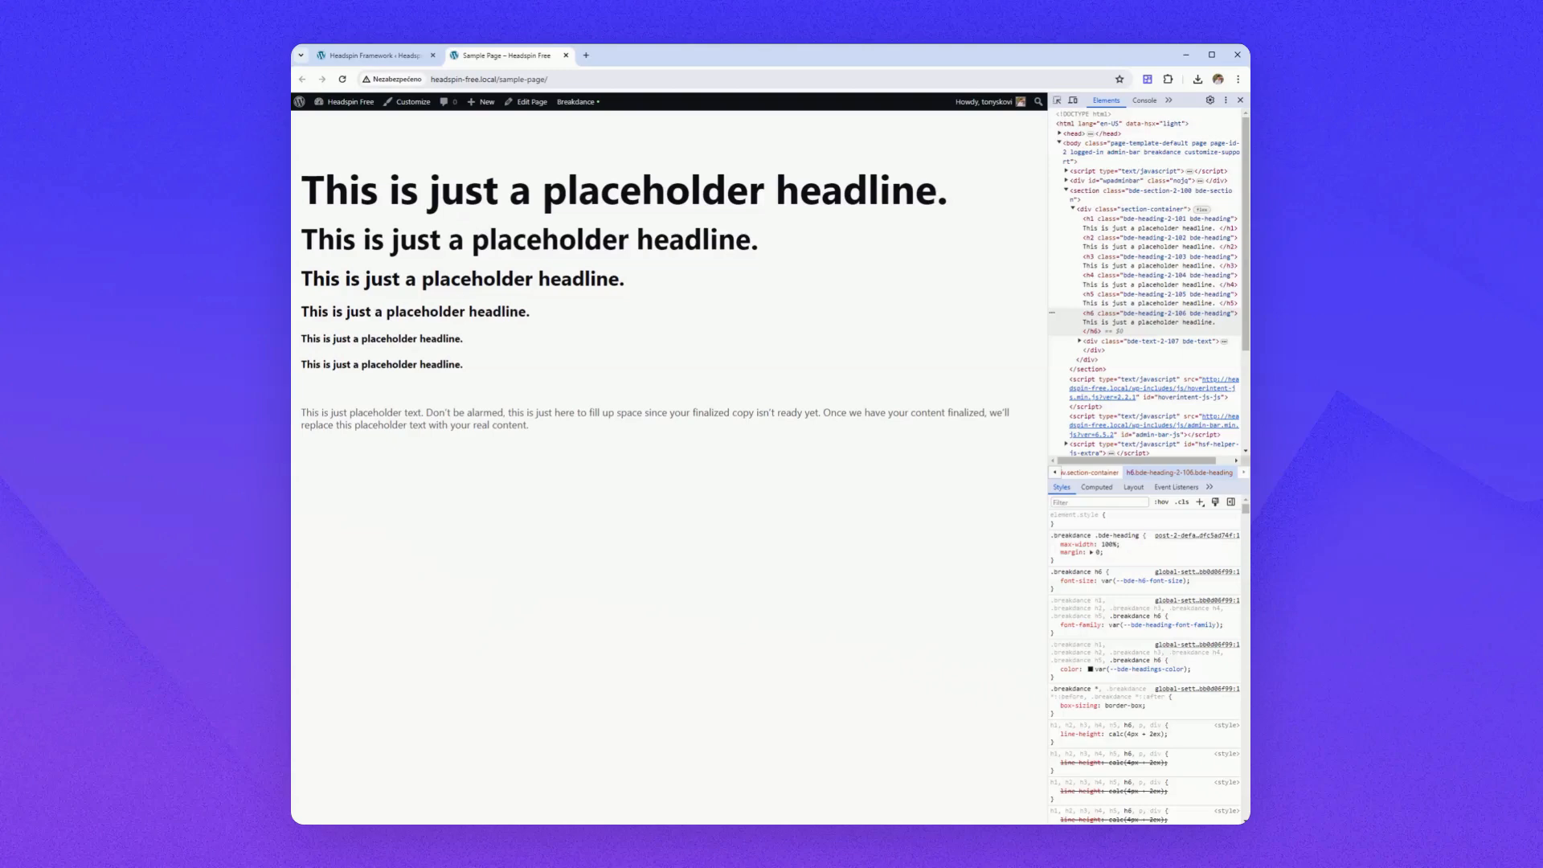
Open the advanced typography settings to examine the scales behind font size preset 5, and return to the theme settings.
click(346, 55)
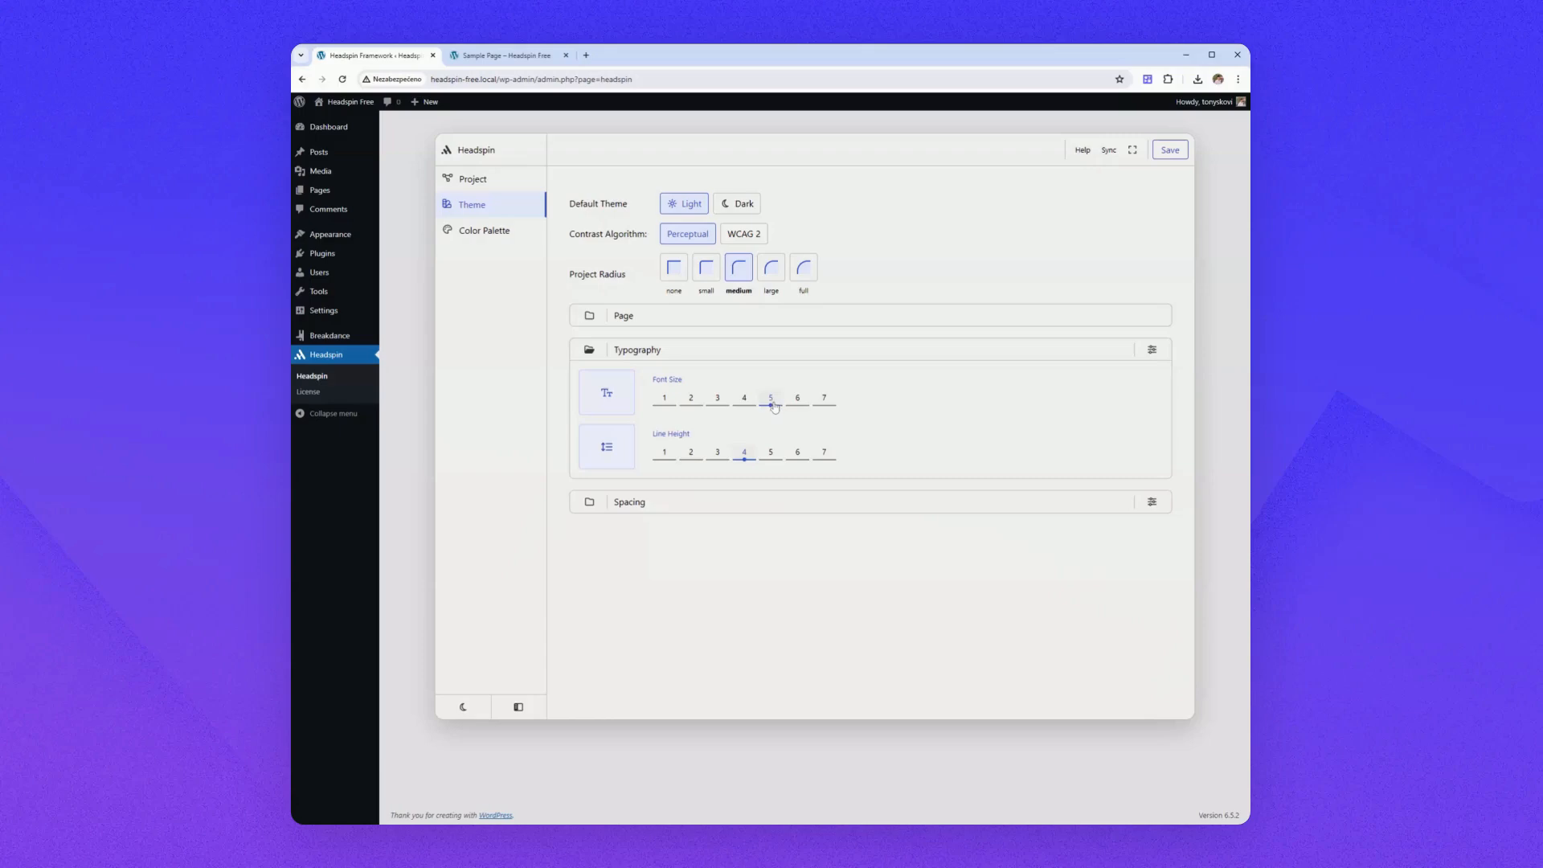
click(1151, 349)
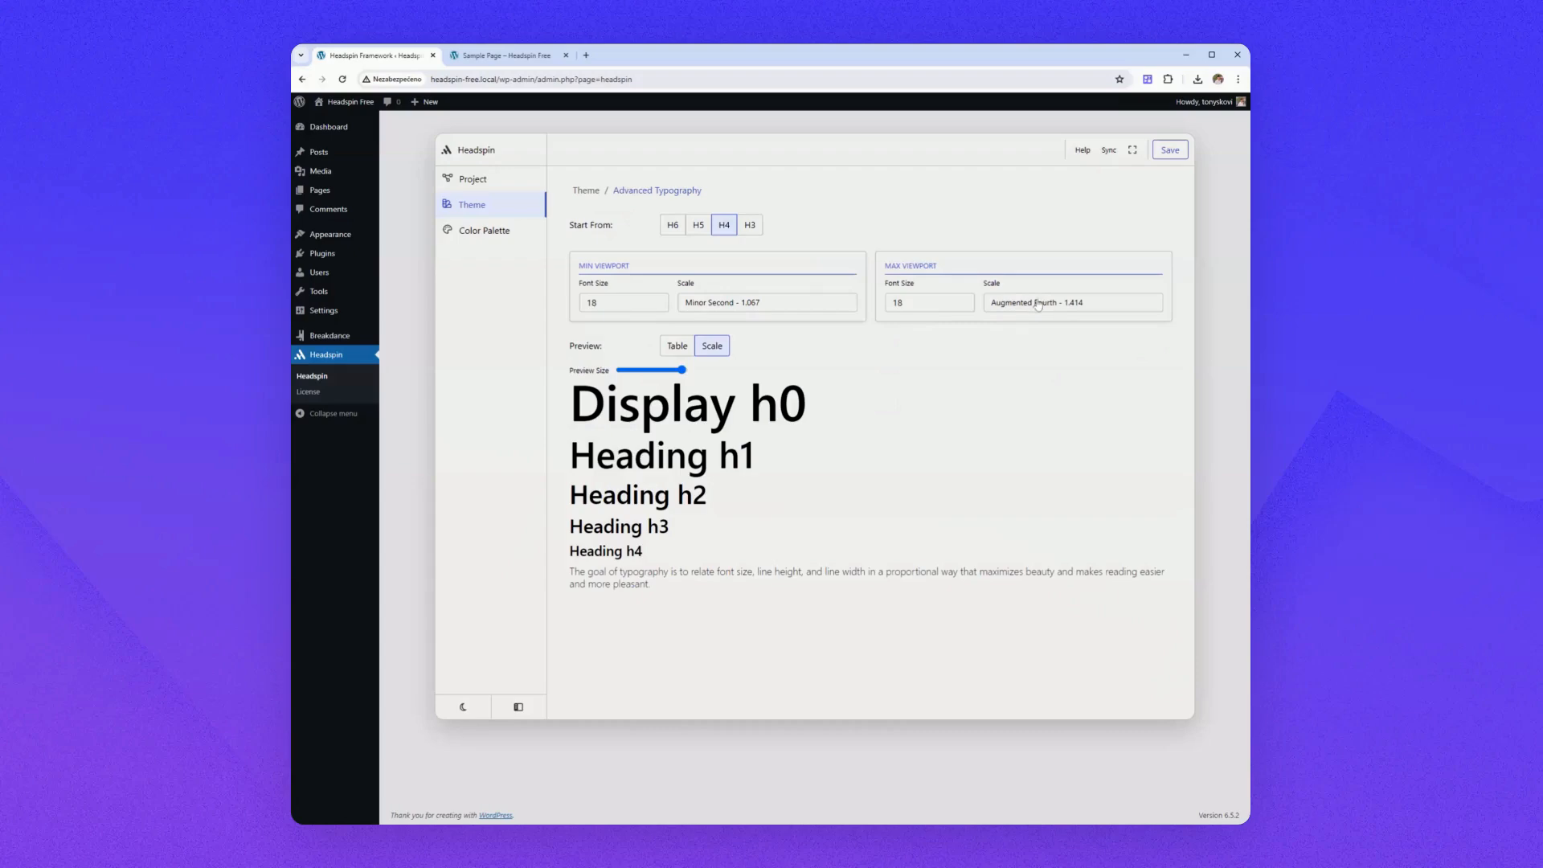
click(586, 191)
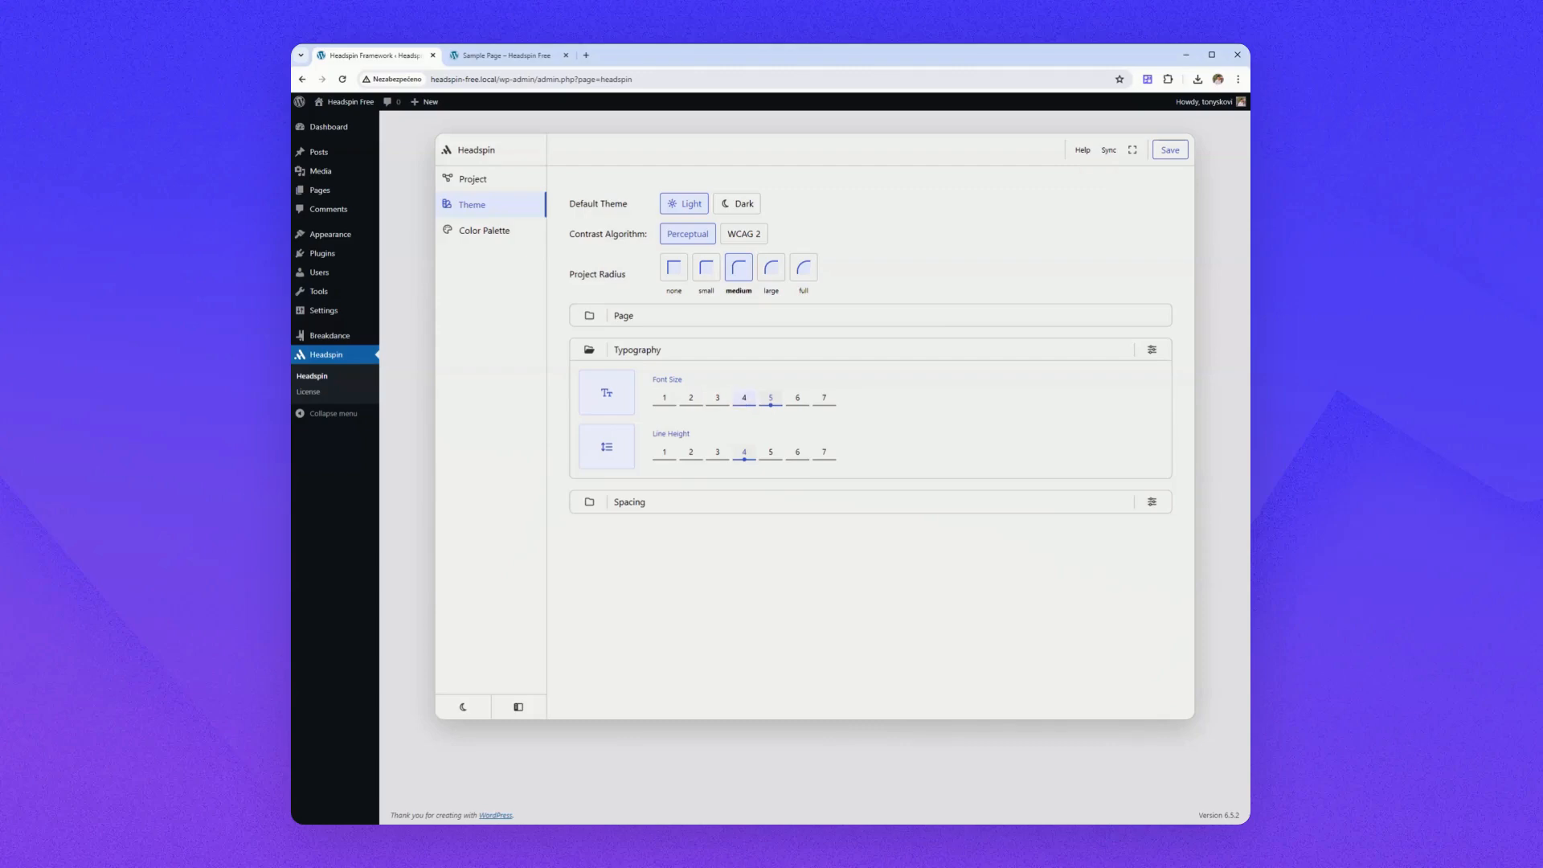
Set the font size preset to 2, save the settings and view the sample page.
click(690, 397)
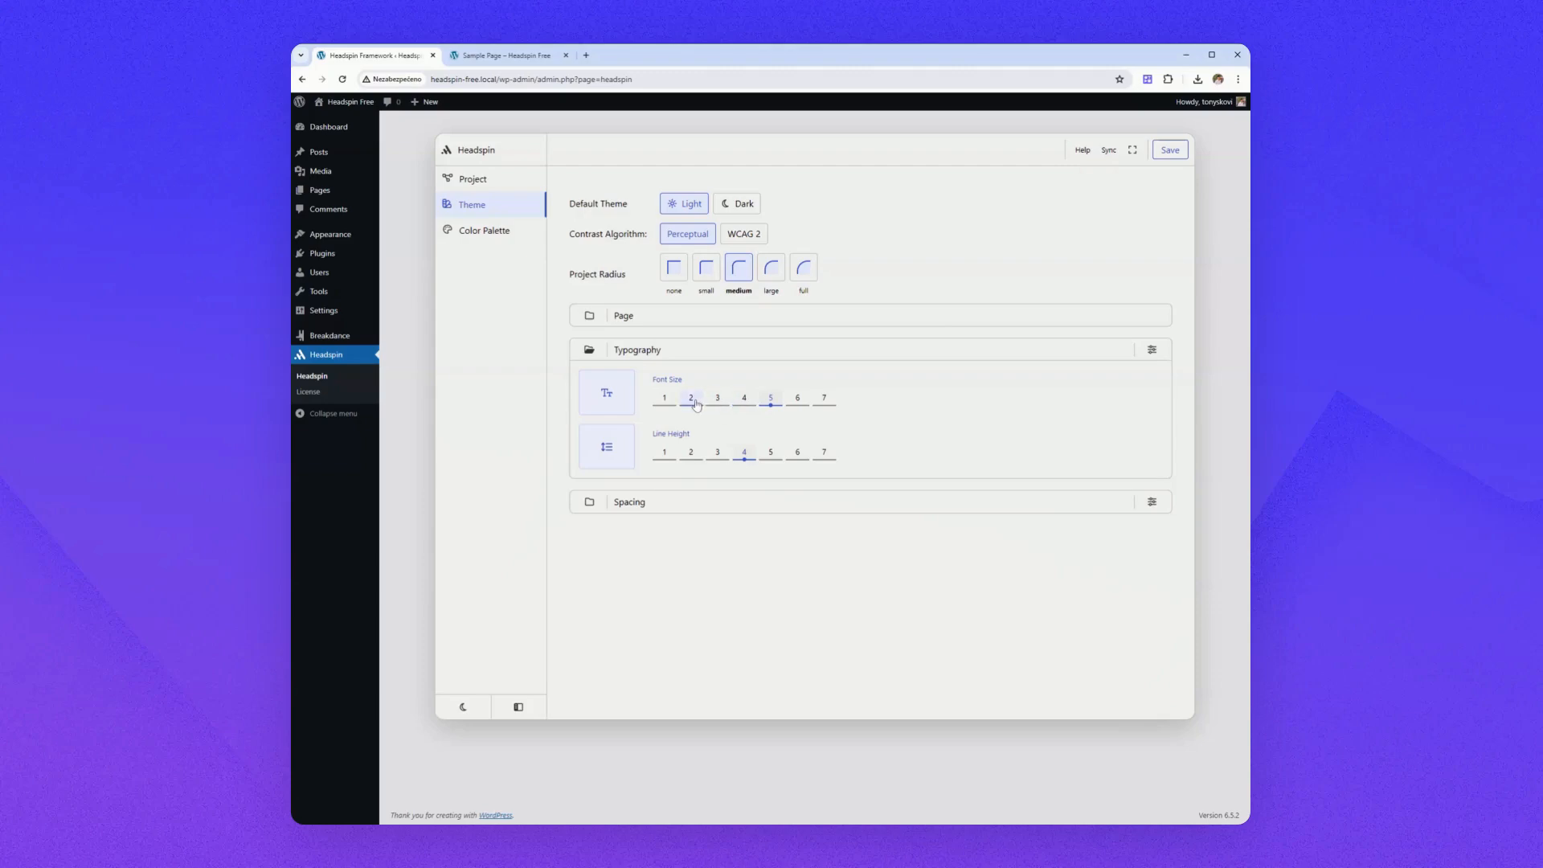
click(1167, 150)
click(504, 56)
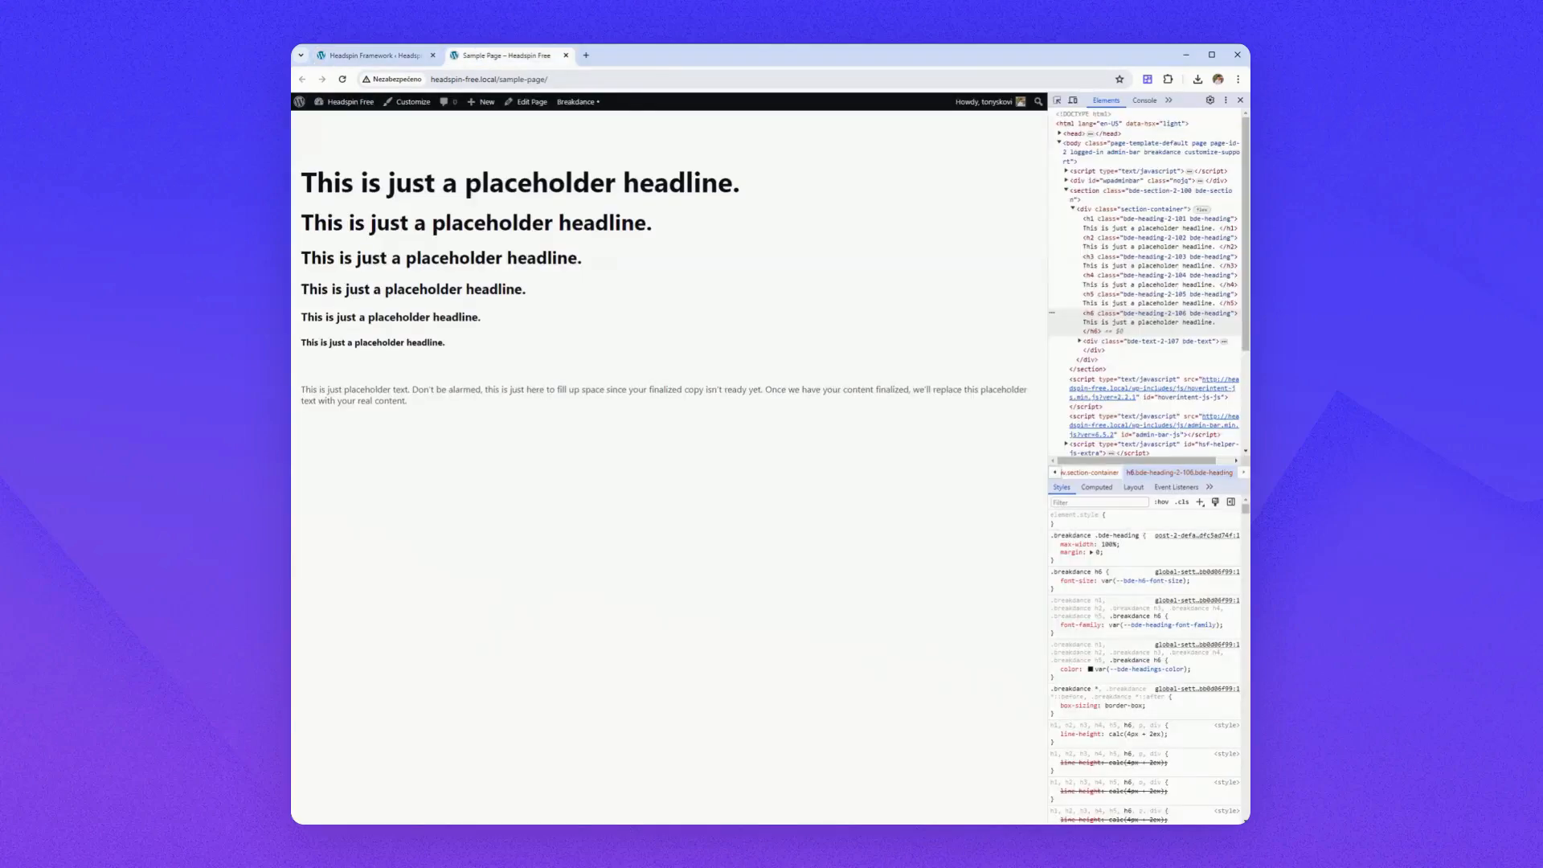
Set the font size preset to 4, save the settings and reload the sample page.
click(376, 56)
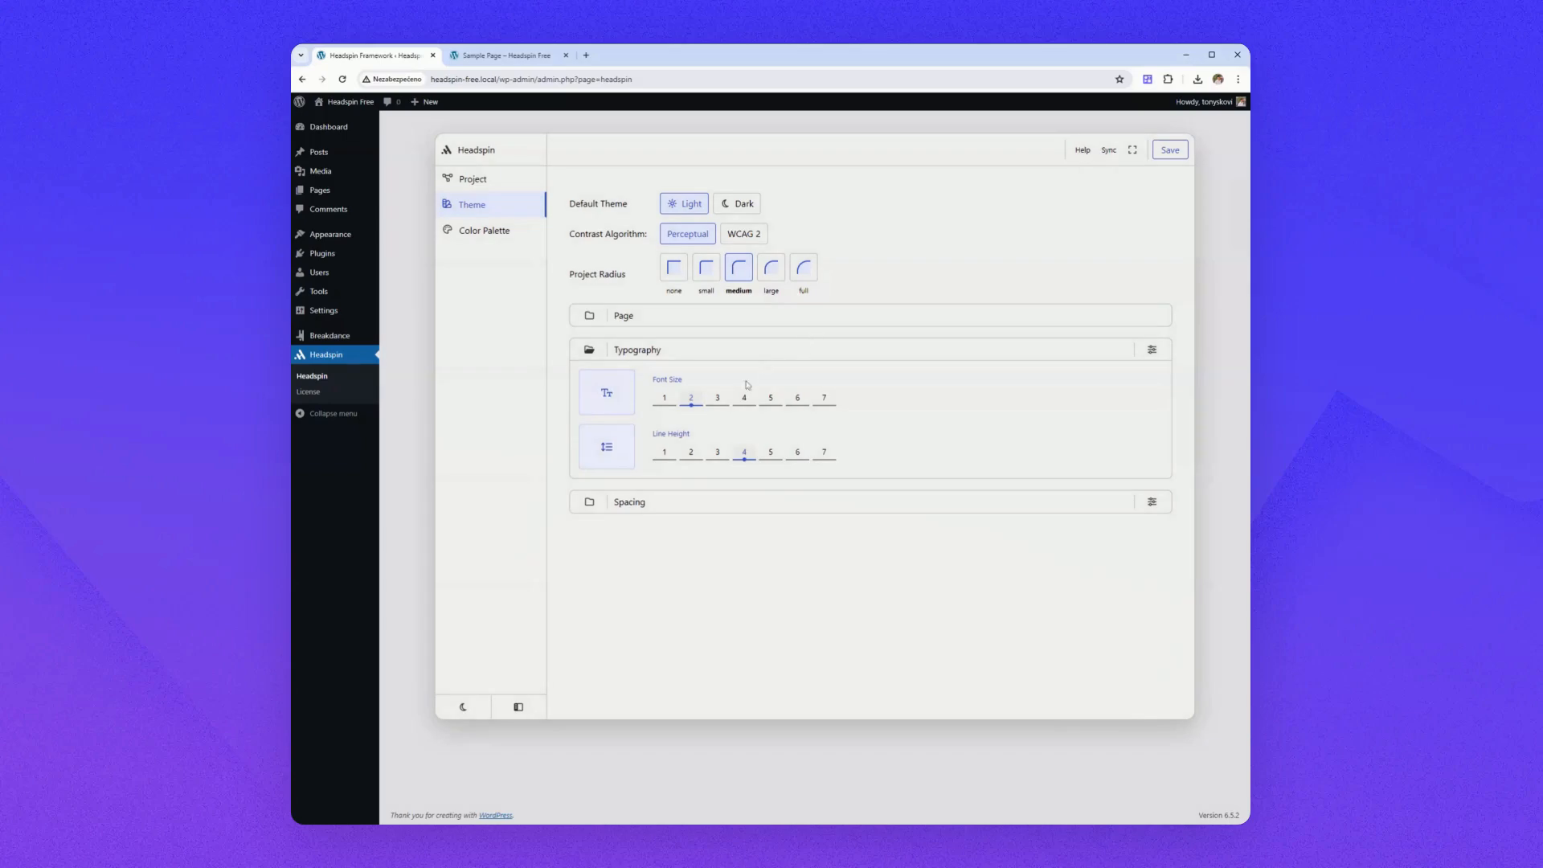
click(1169, 151)
click(508, 56)
click(342, 78)
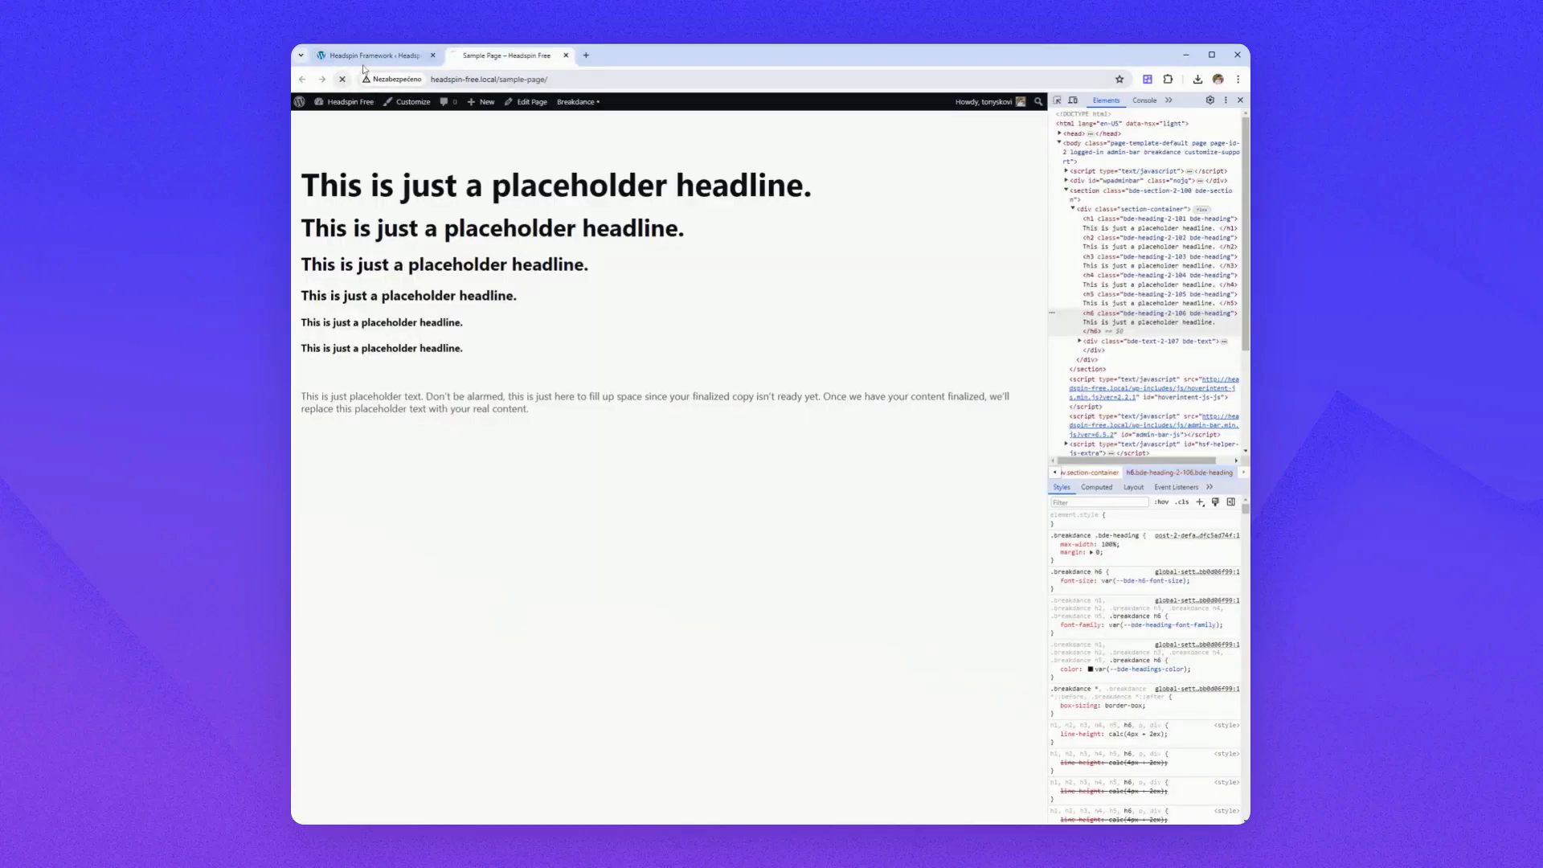
Open the Sample Page from the WordPress pages list in the Breakdance editor and show its element structure.
click(370, 61)
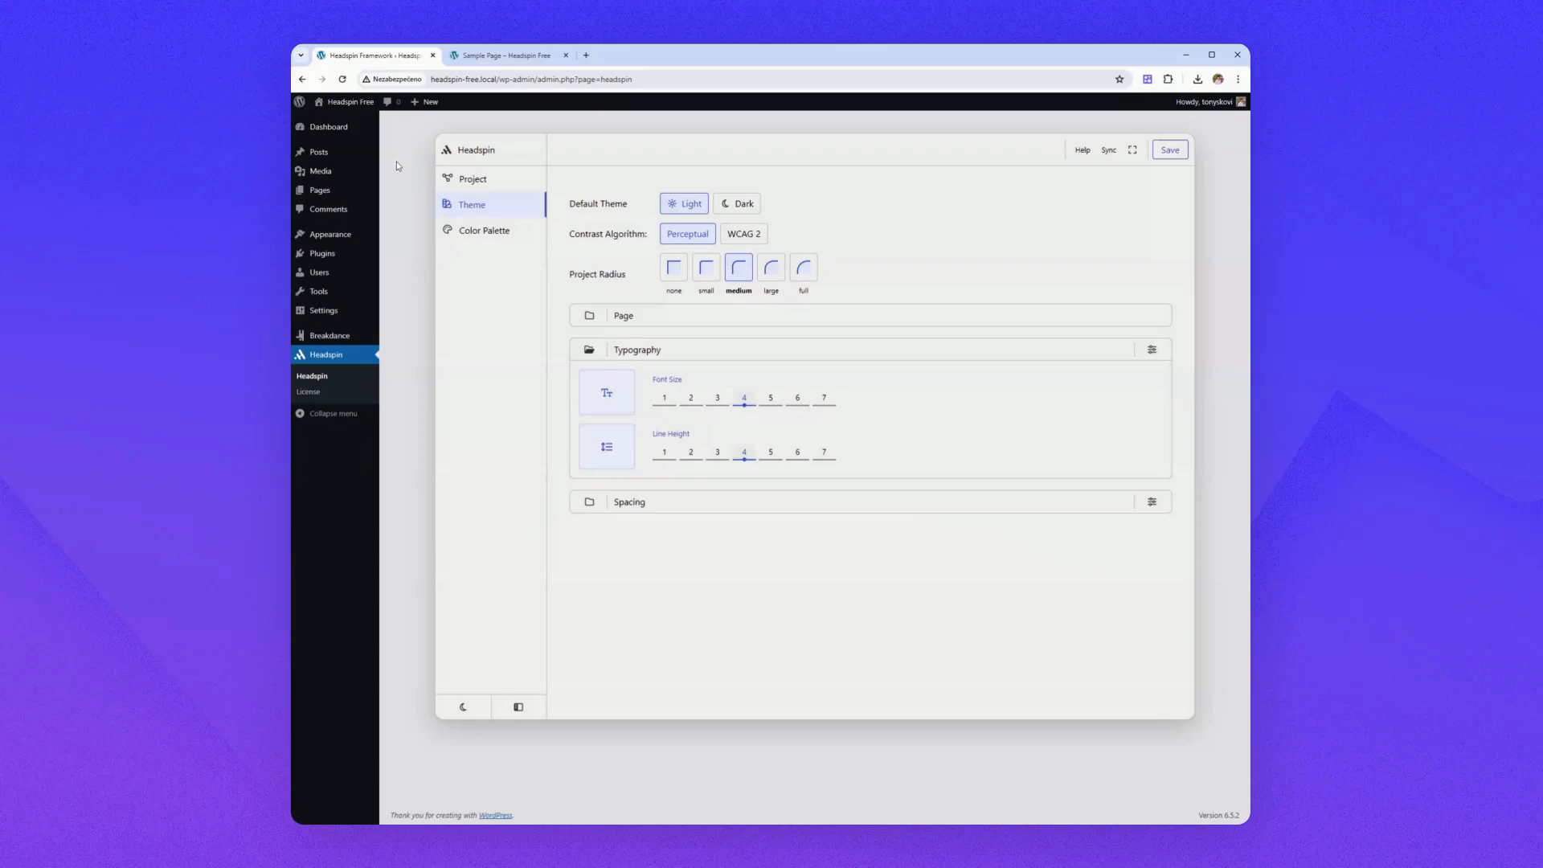
click(342, 200)
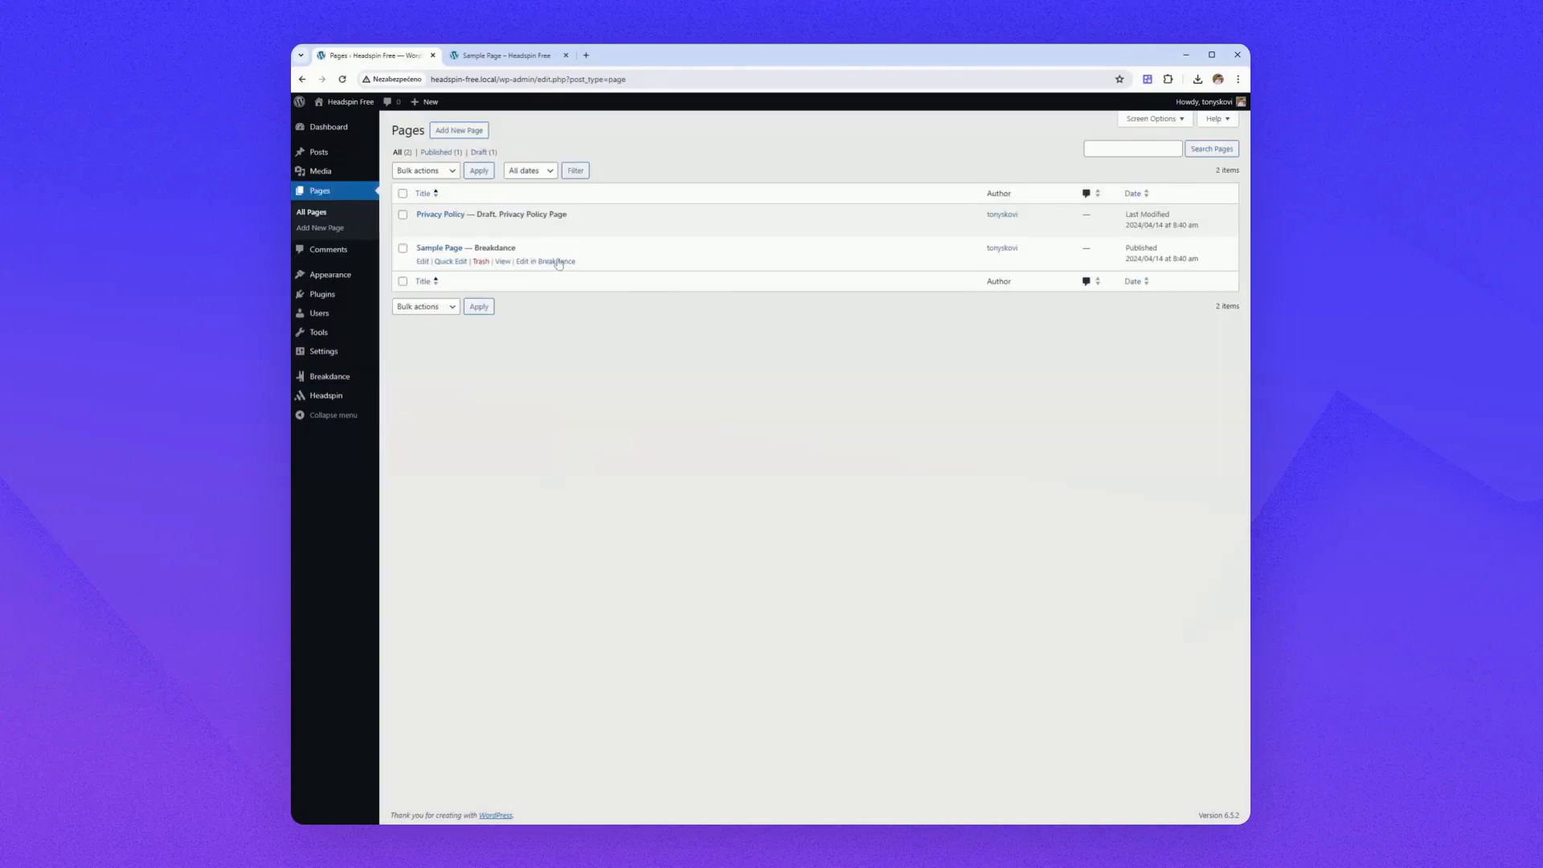
click(558, 262)
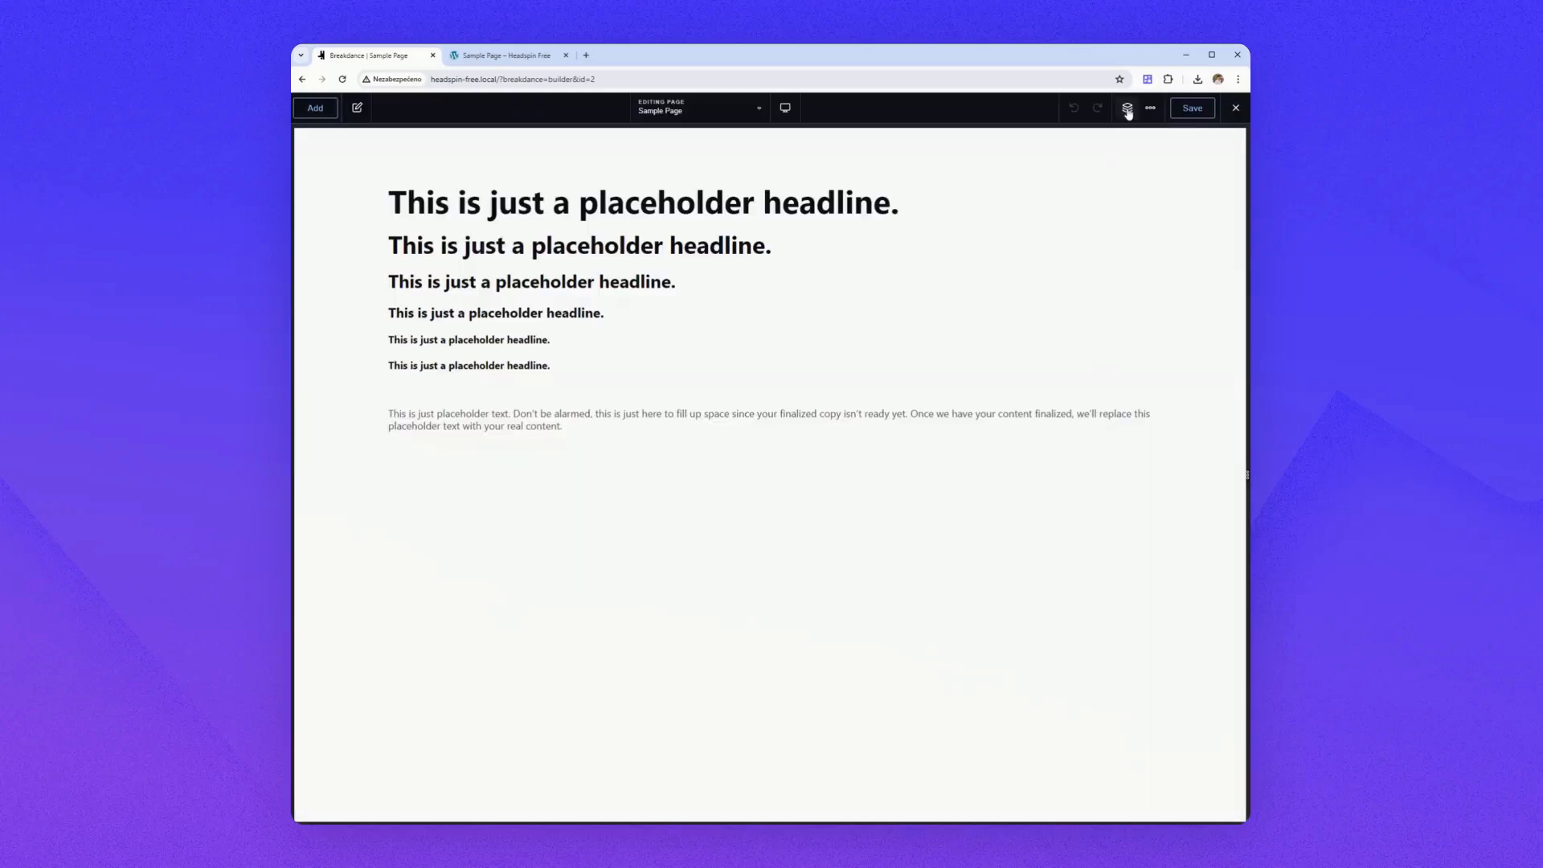
click(1128, 108)
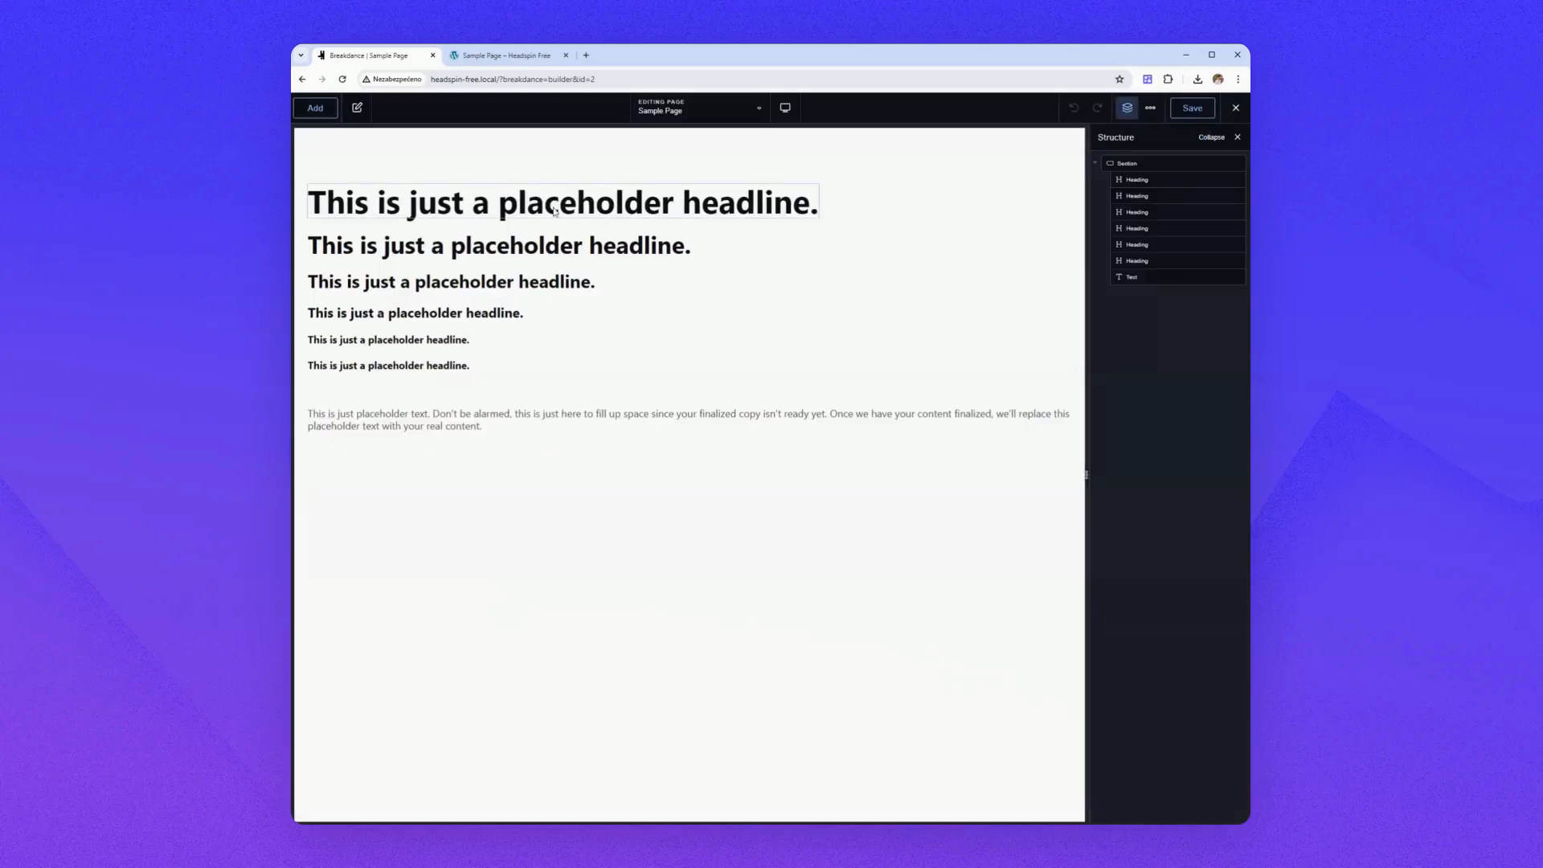
Select the first heading and examine its typography design settings.
click(641, 213)
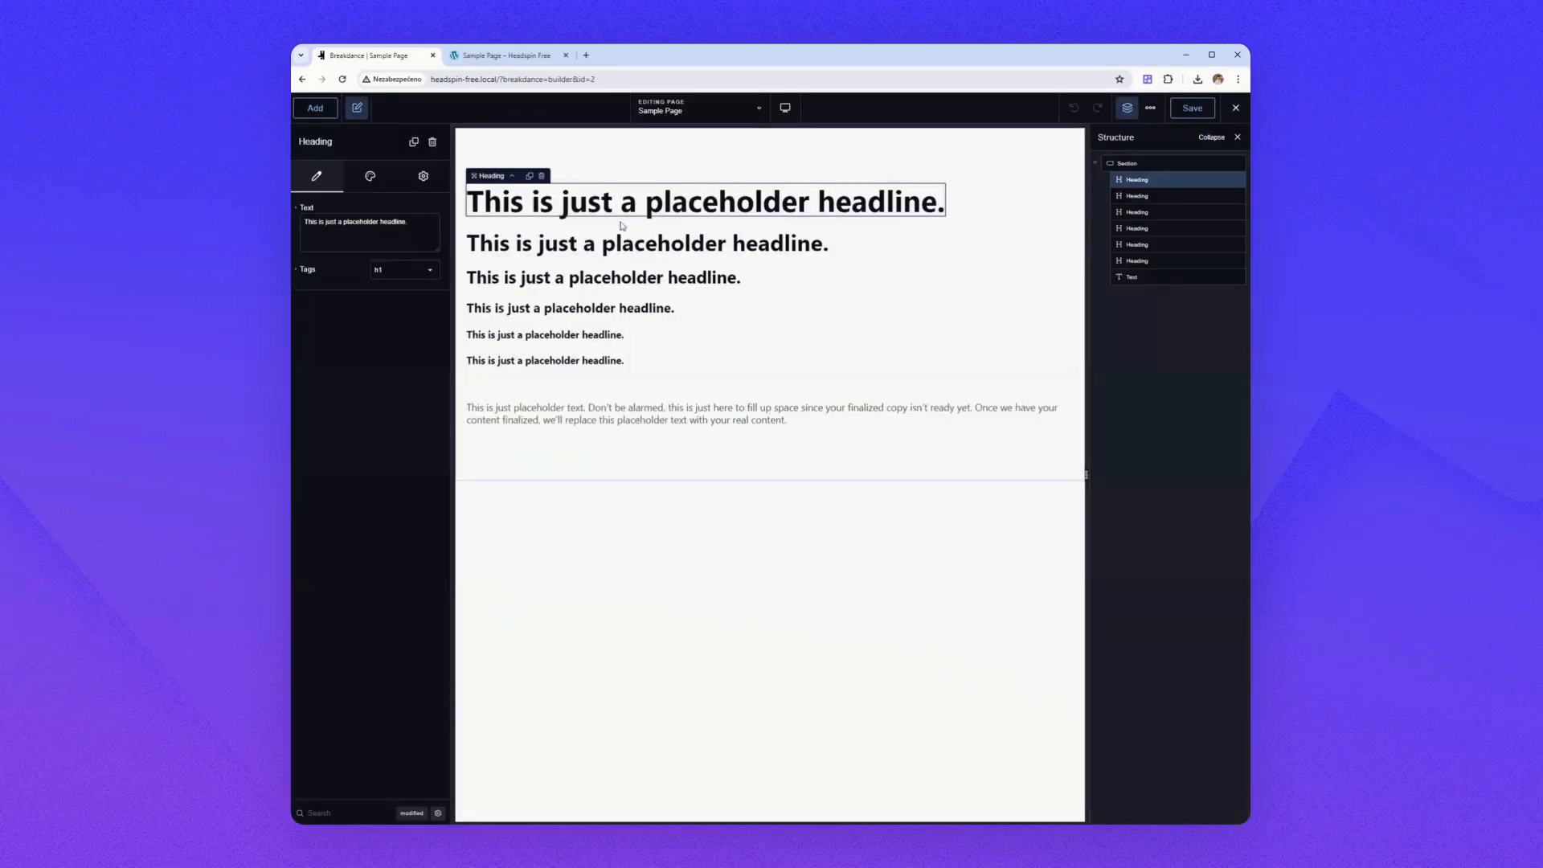
click(370, 176)
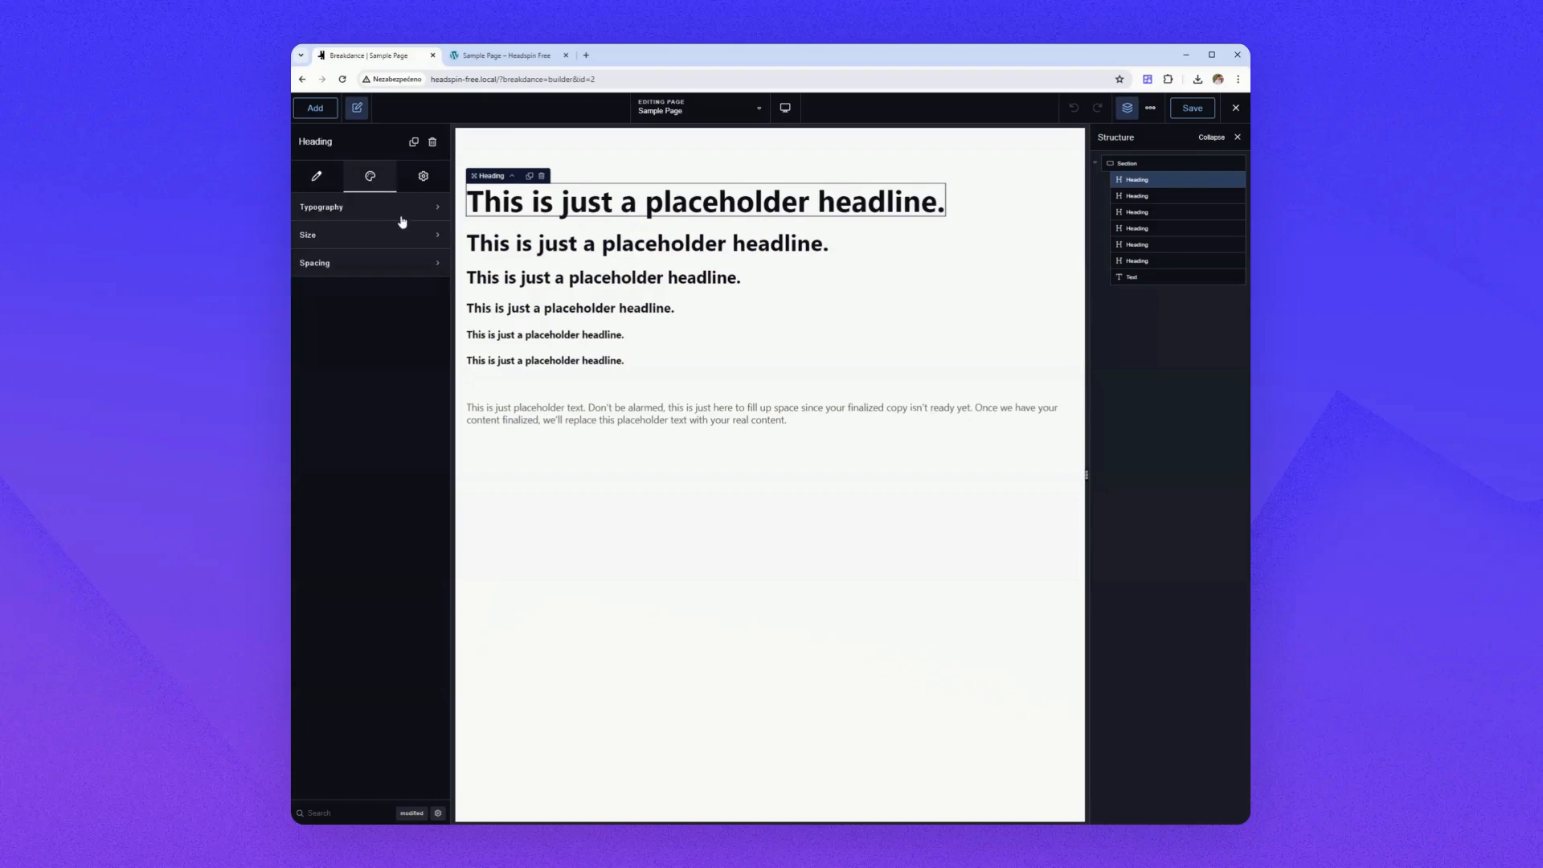
click(401, 219)
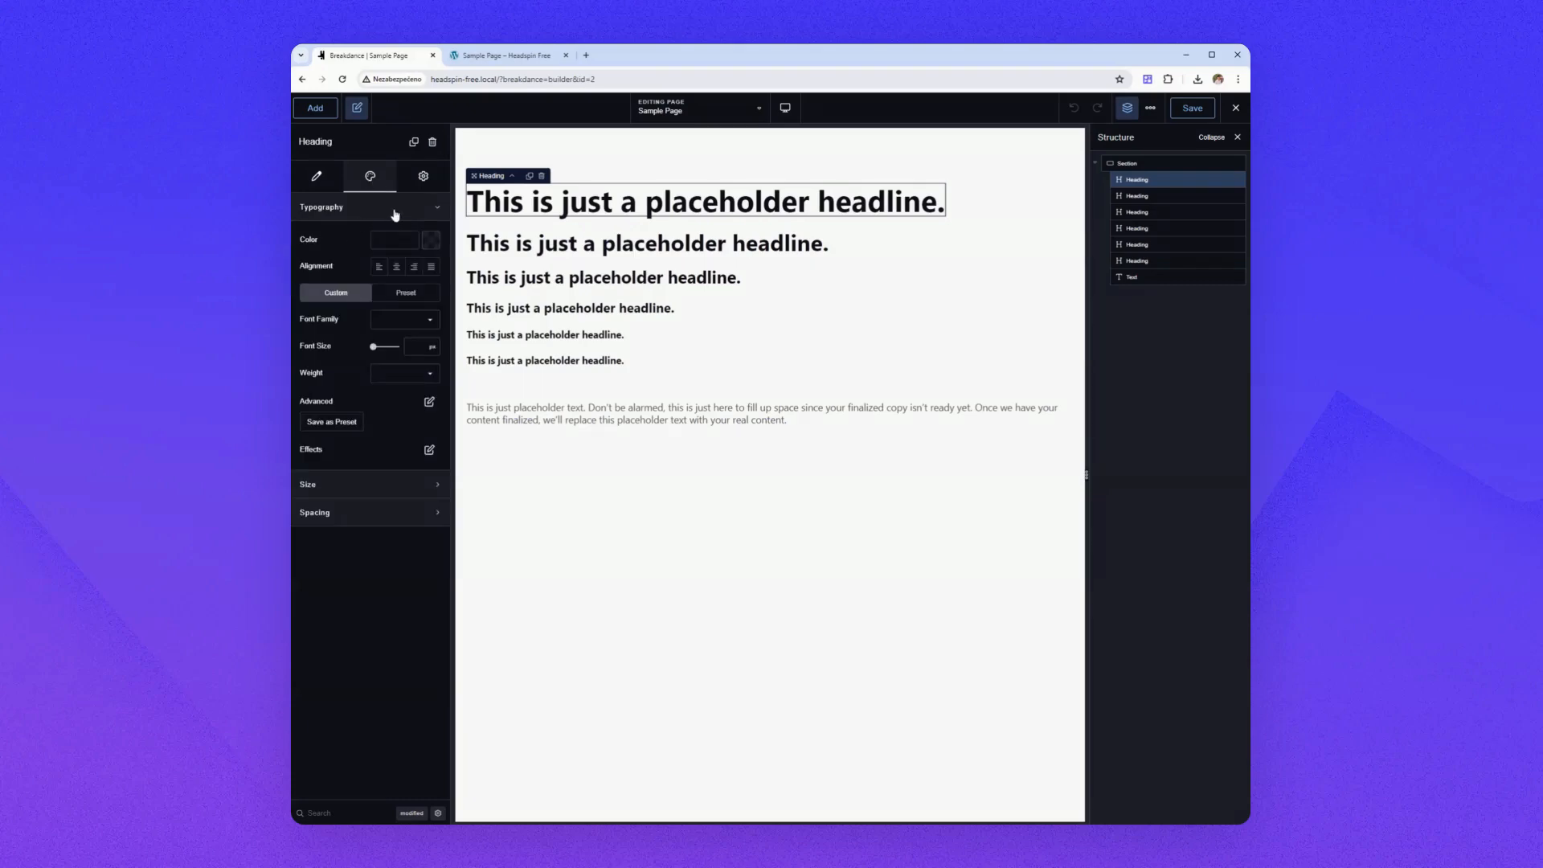
click(394, 211)
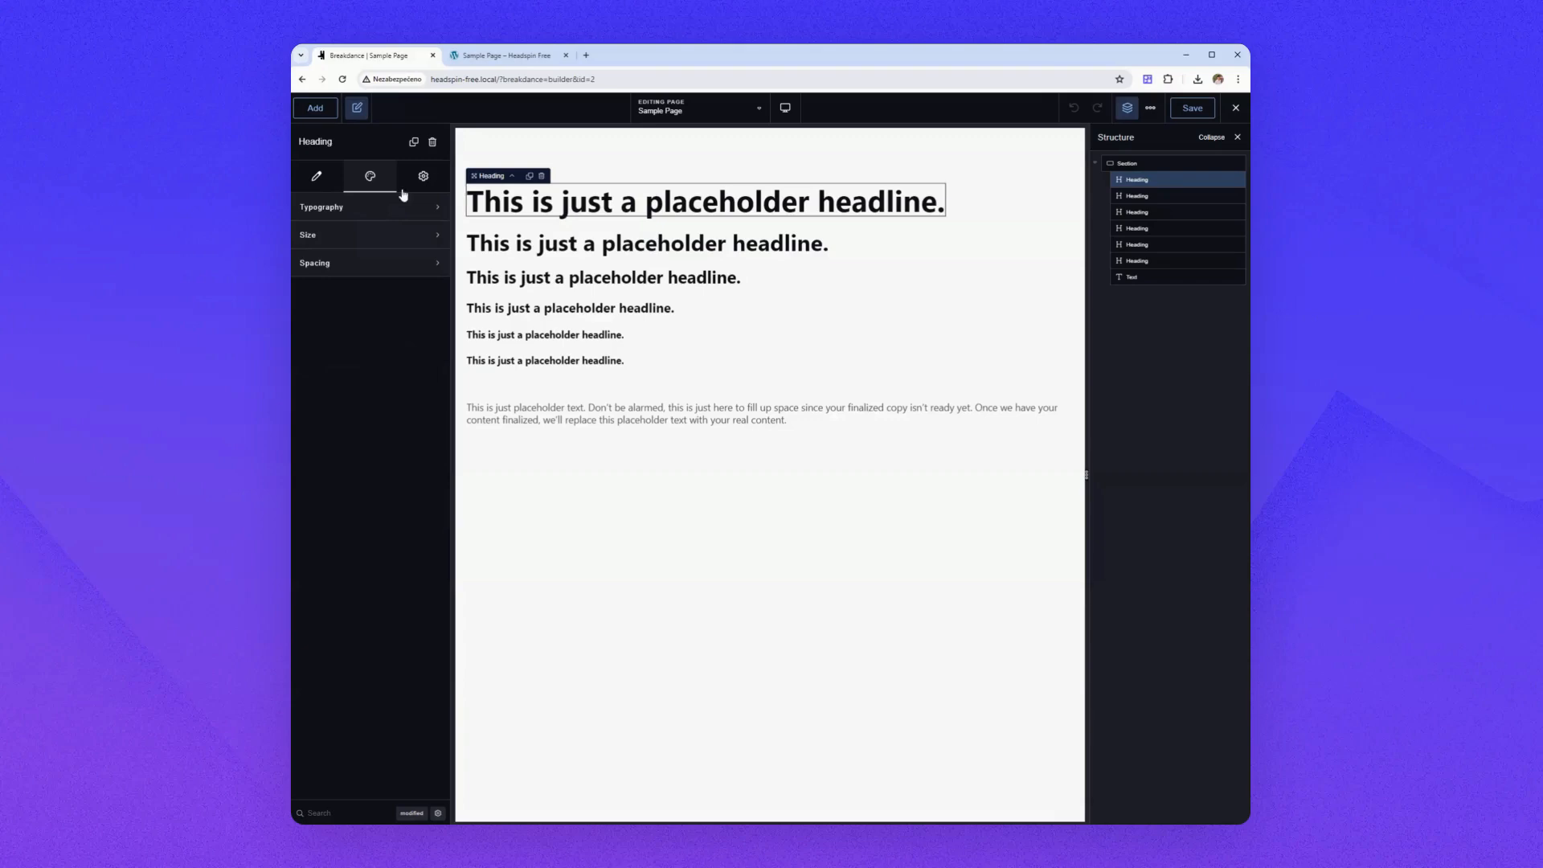
Set the second heading's font size to the H1 heading size variable.
click(669, 252)
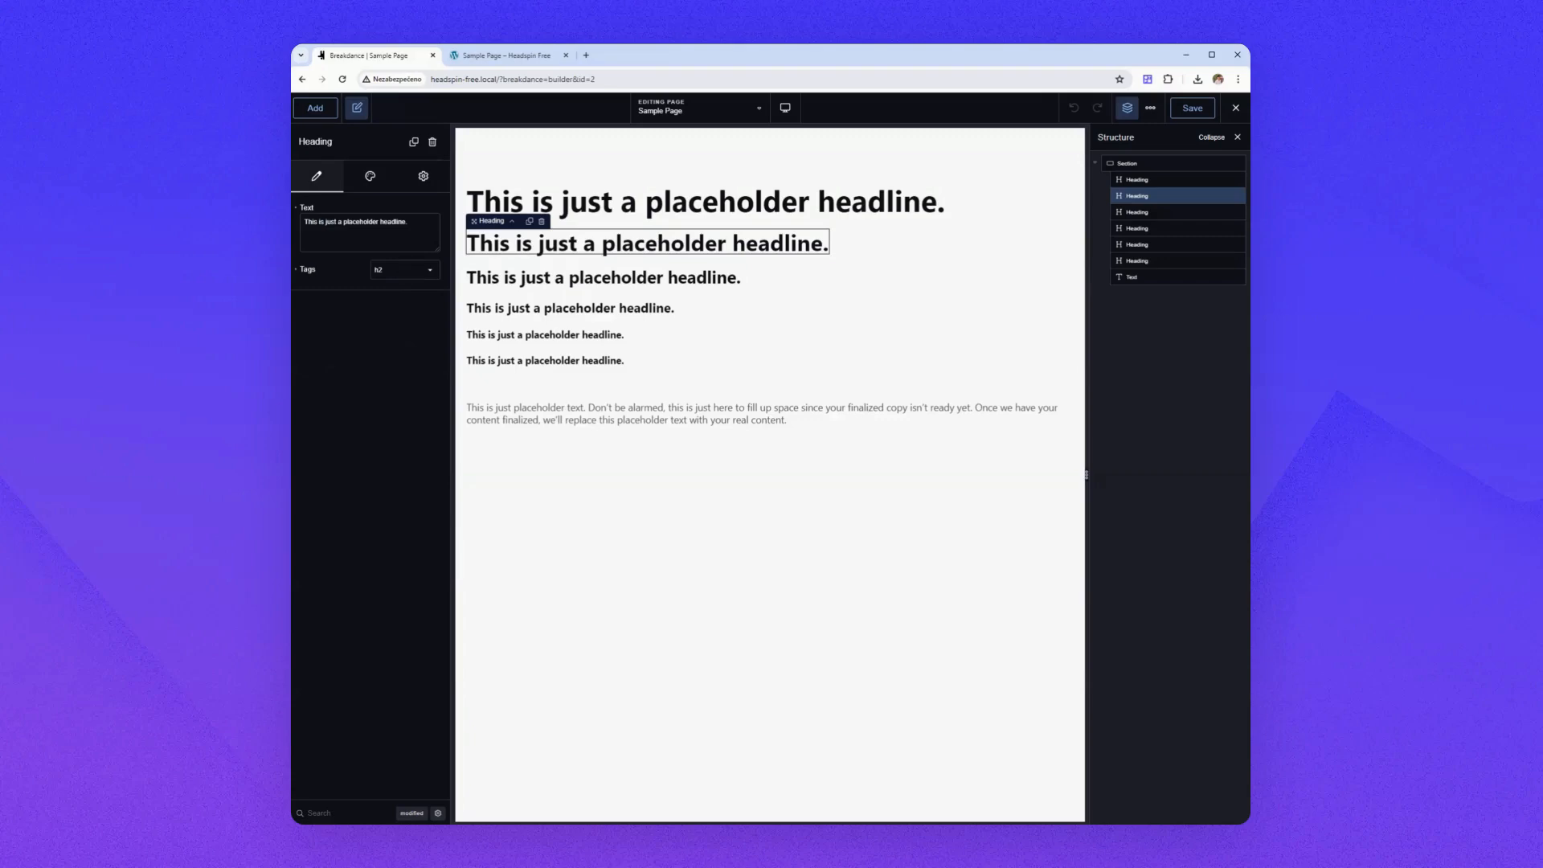
click(363, 185)
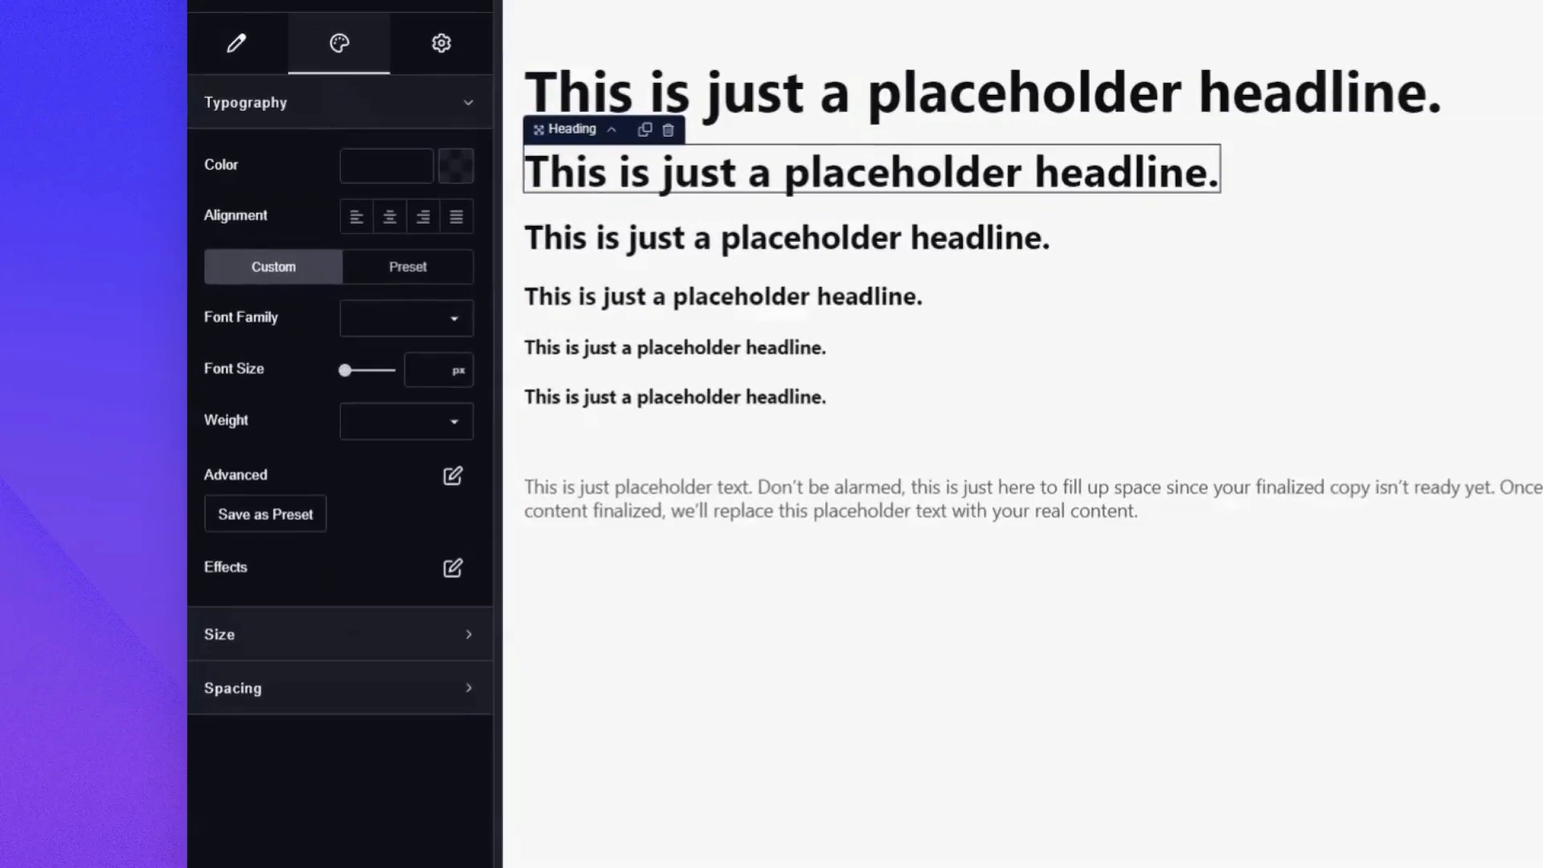
click(426, 373)
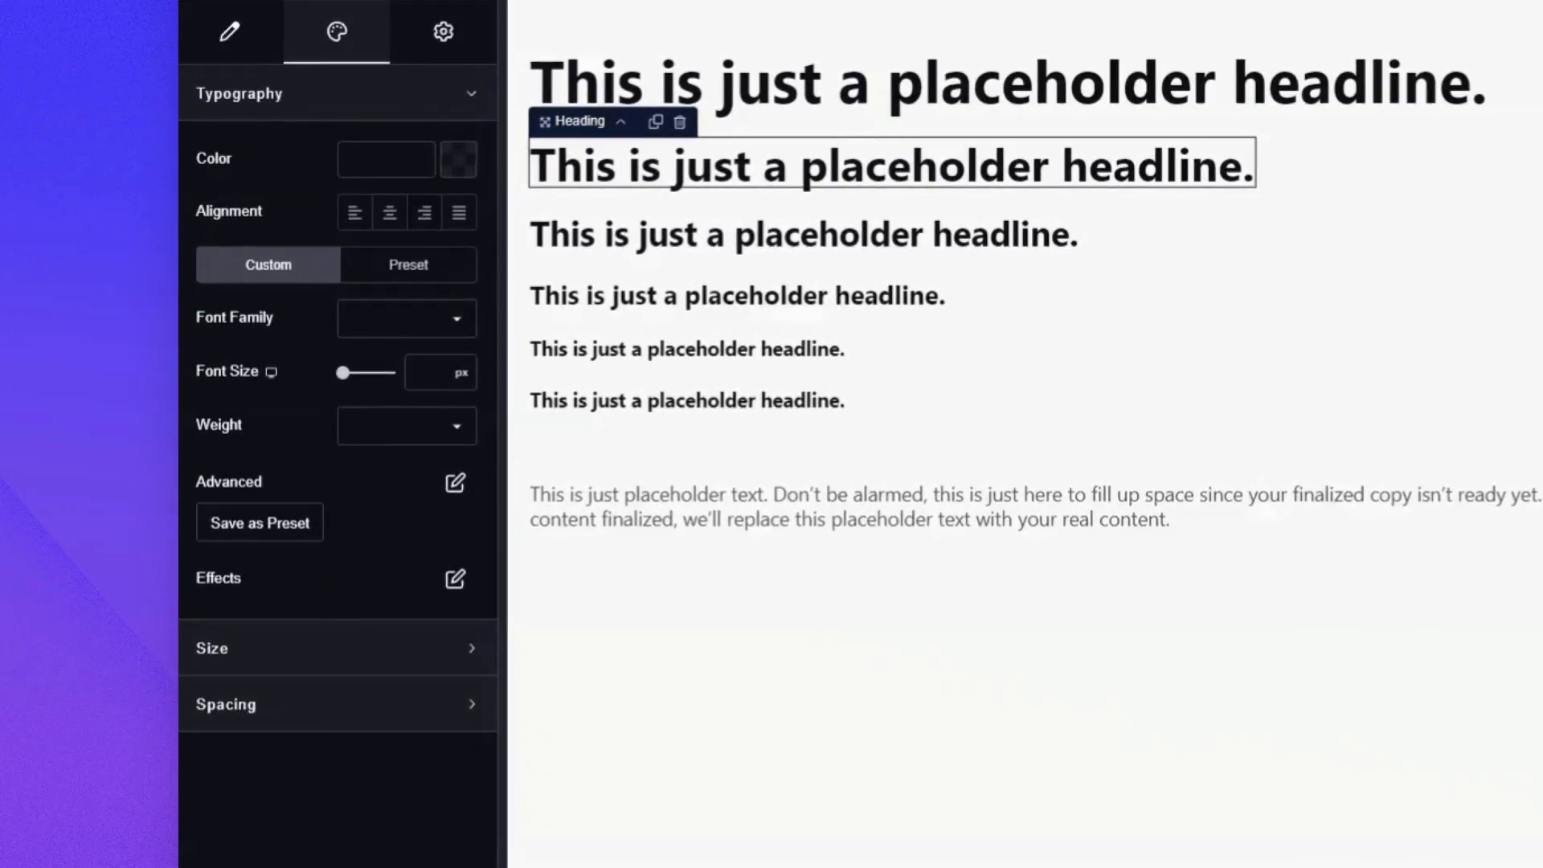
right_click(450, 374)
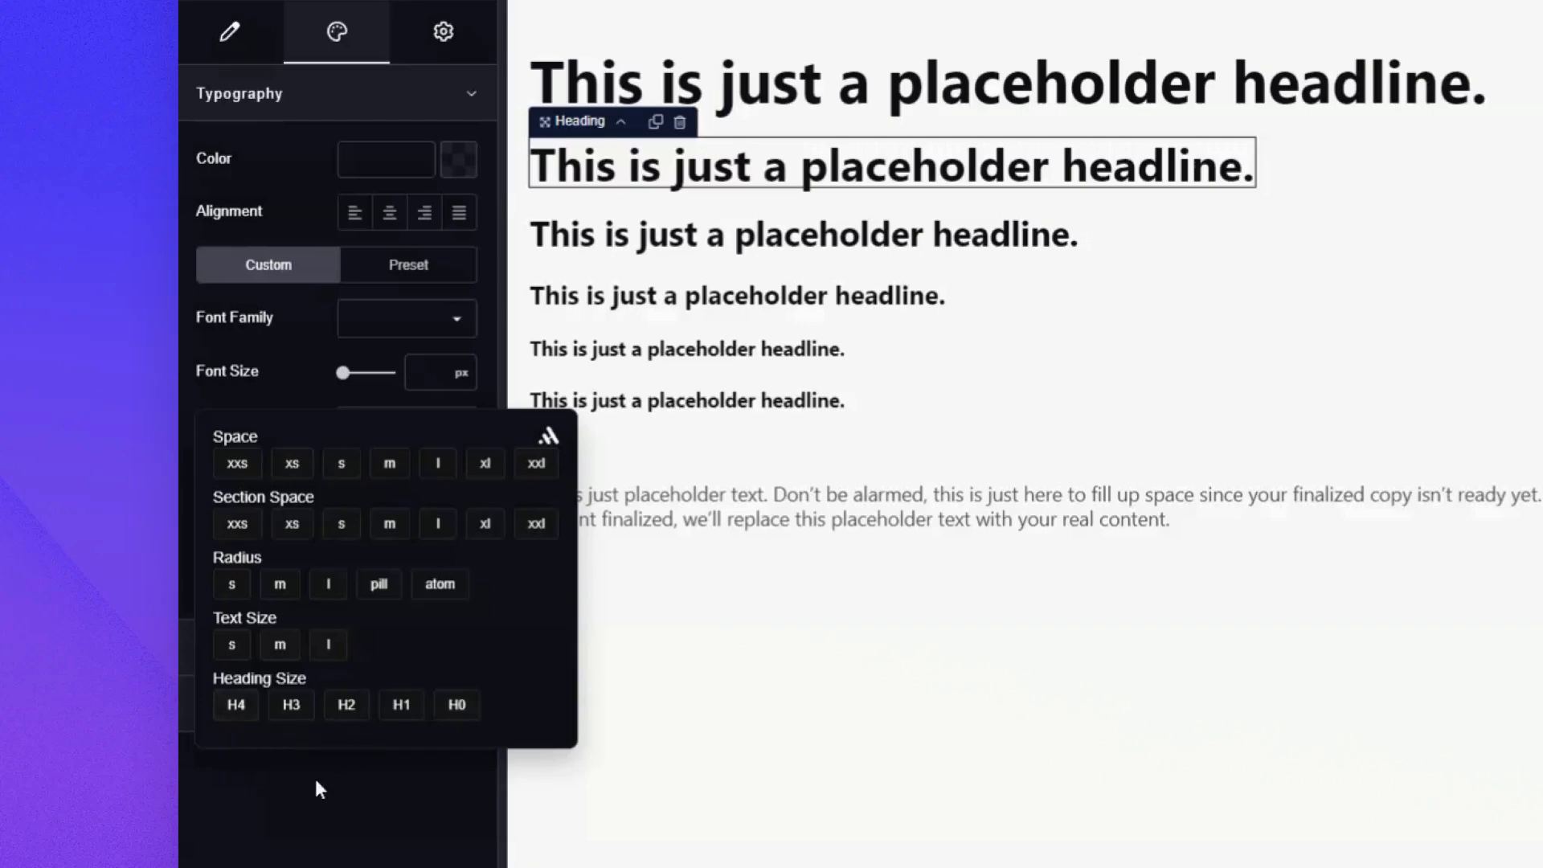
click(408, 717)
Compare the first two headings, and change the second heading's font size to the H0 heading size variable.
click(979, 80)
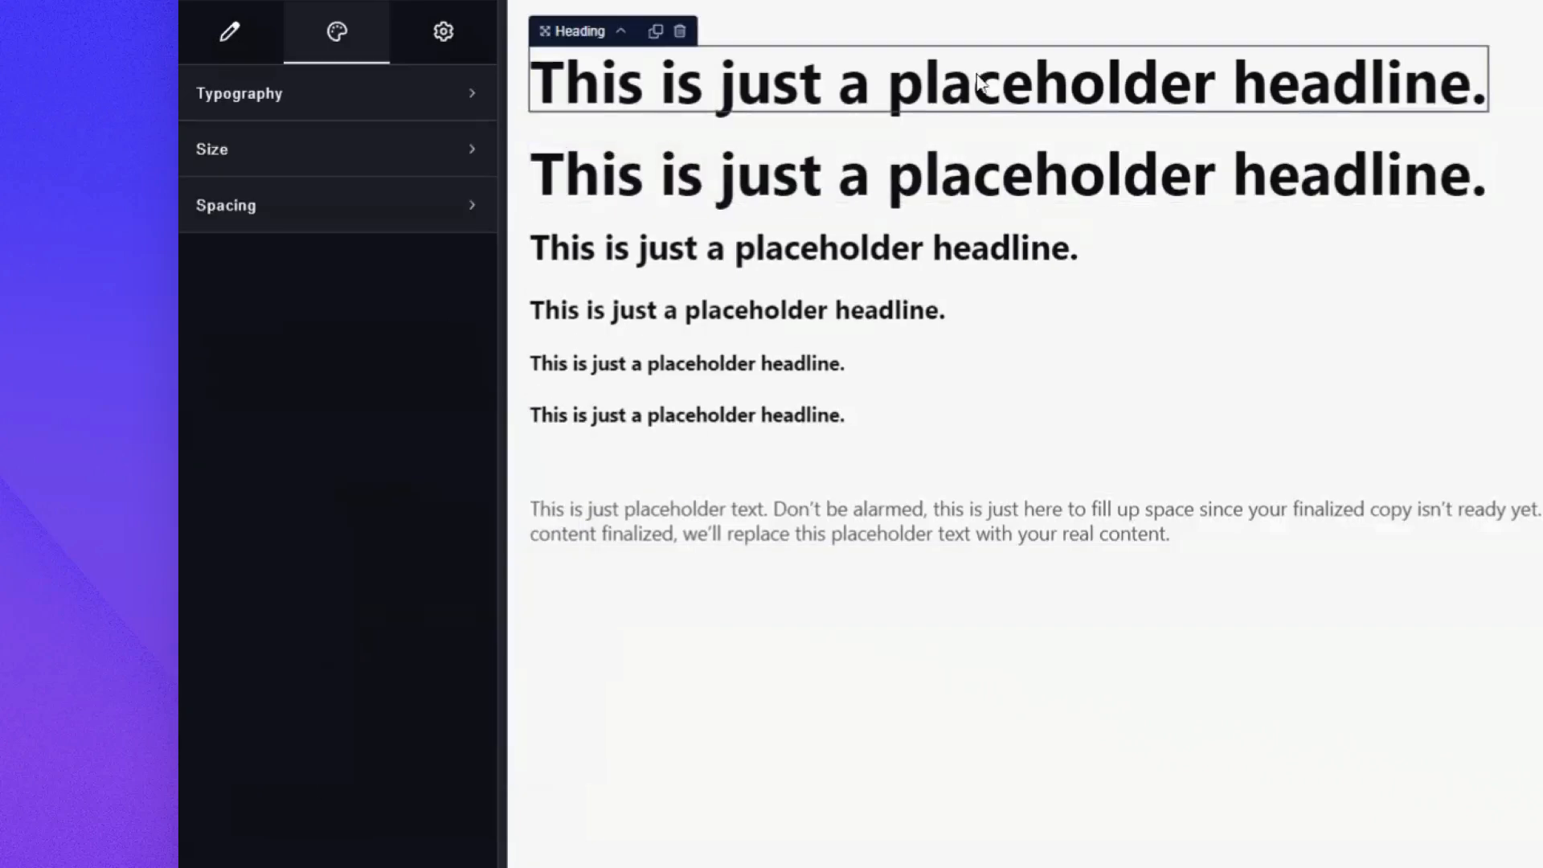
click(1016, 185)
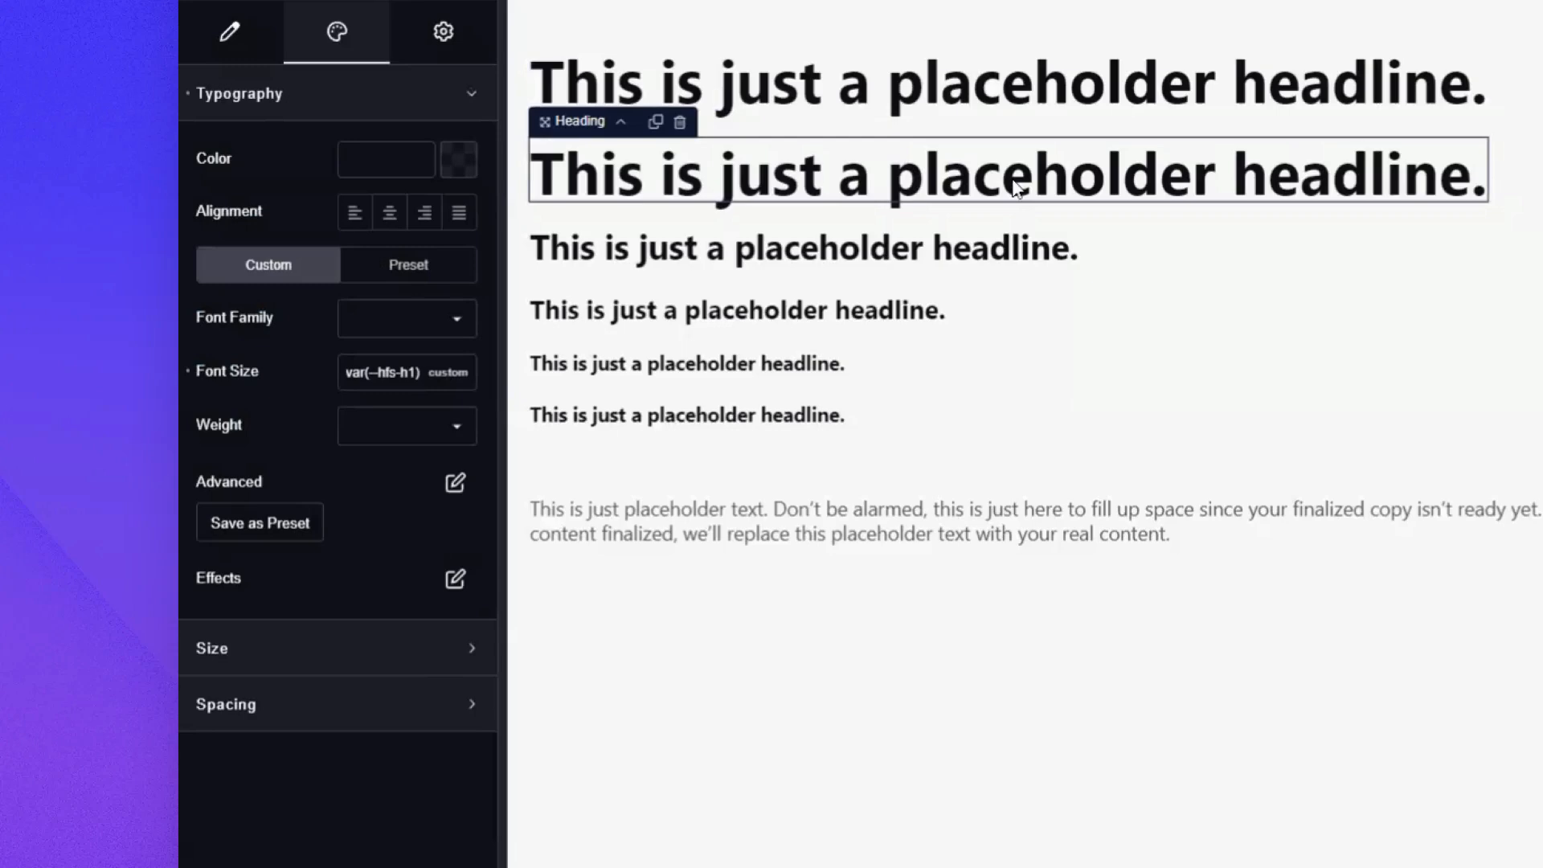
click(374, 372)
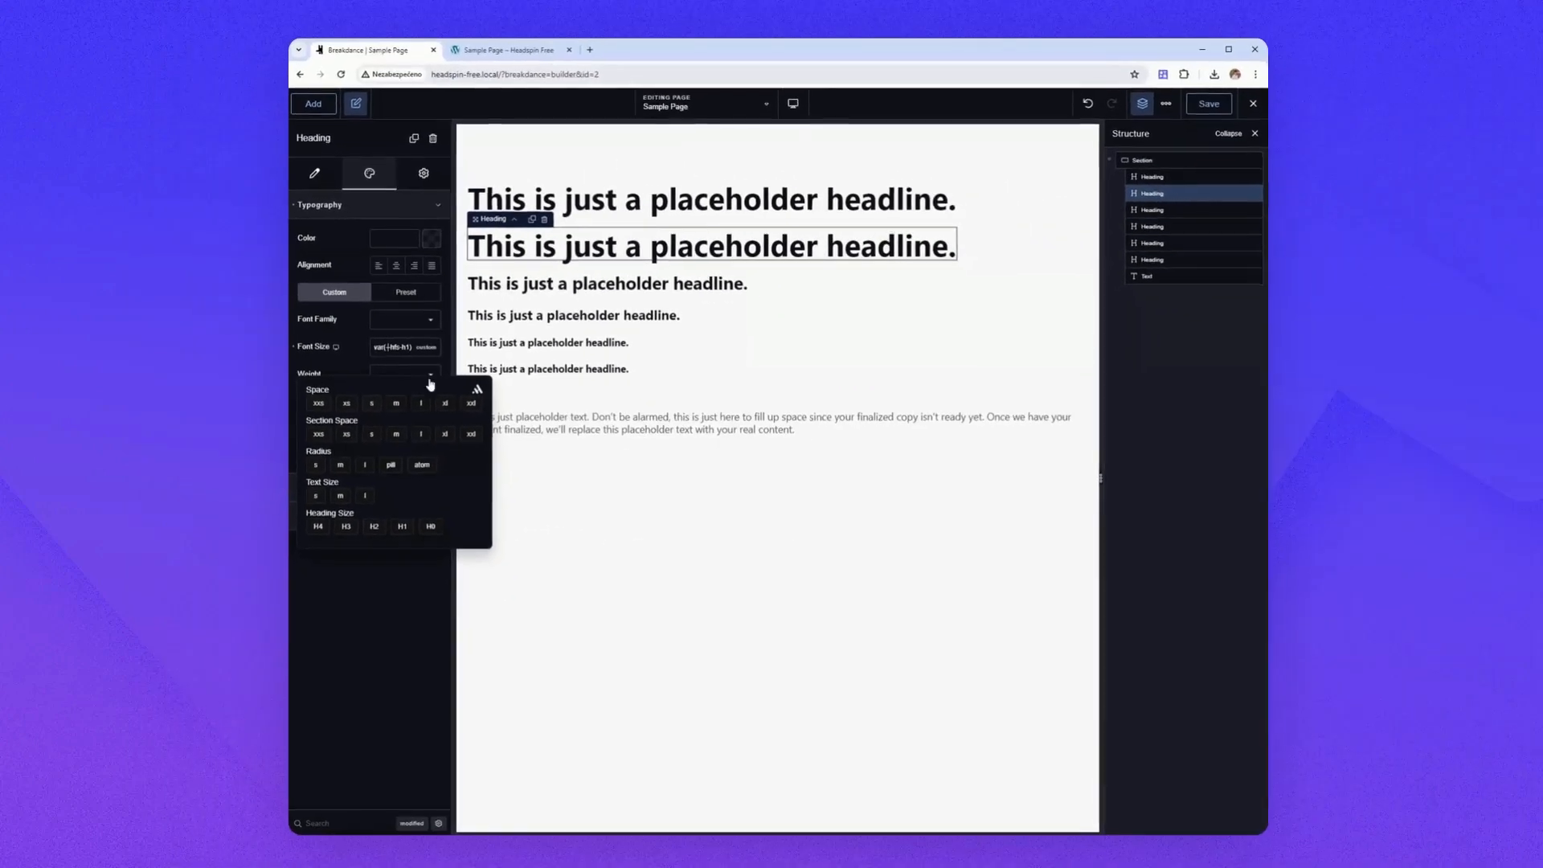
click(431, 523)
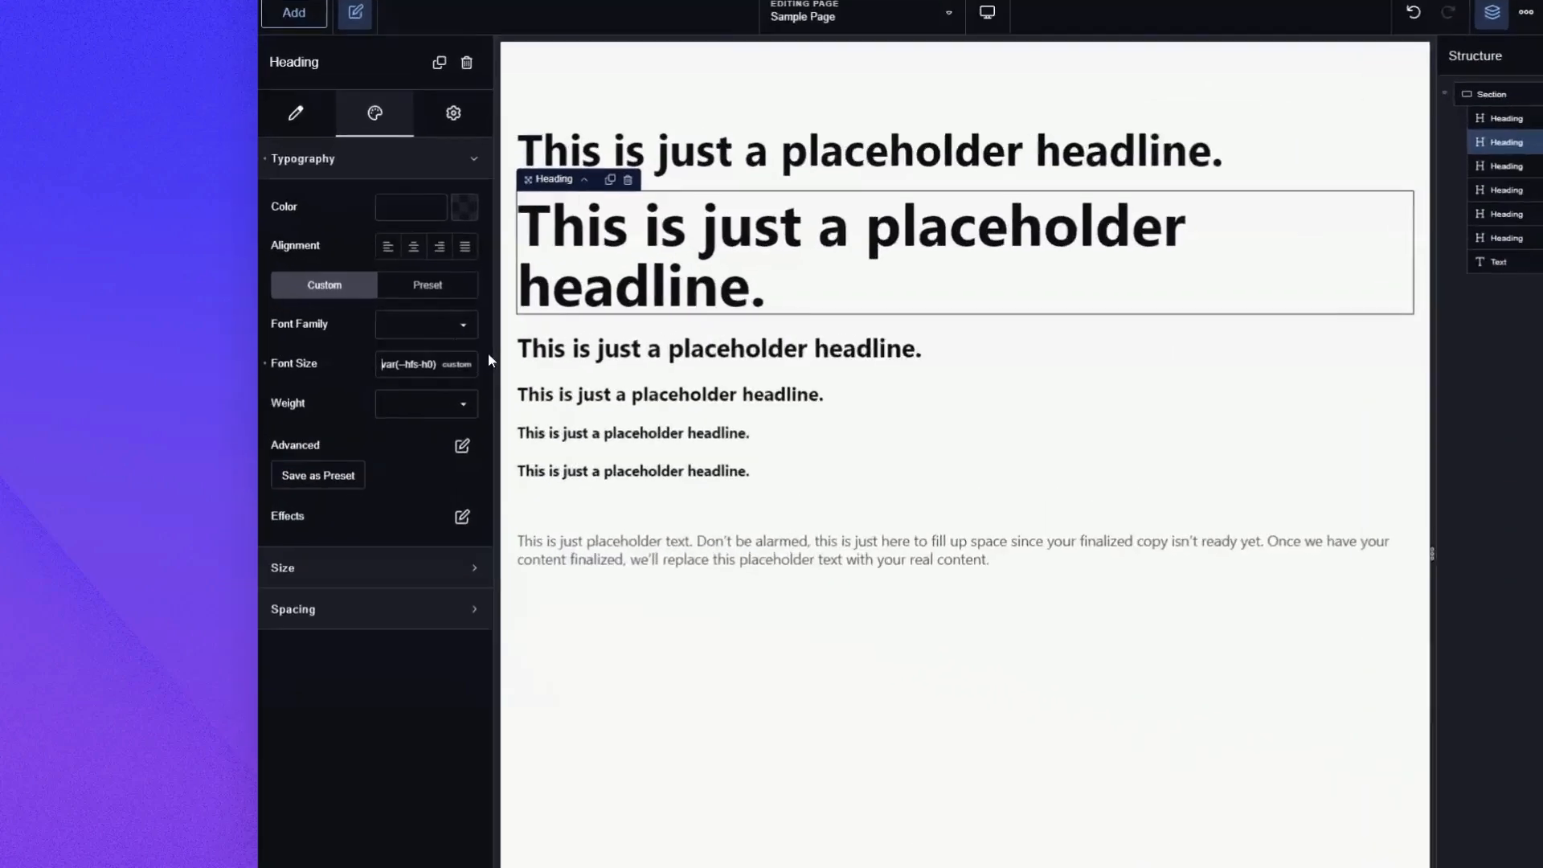
Set the second heading's font size to the formula calc(var(--hfs-h0)*1.3).
text(calc)
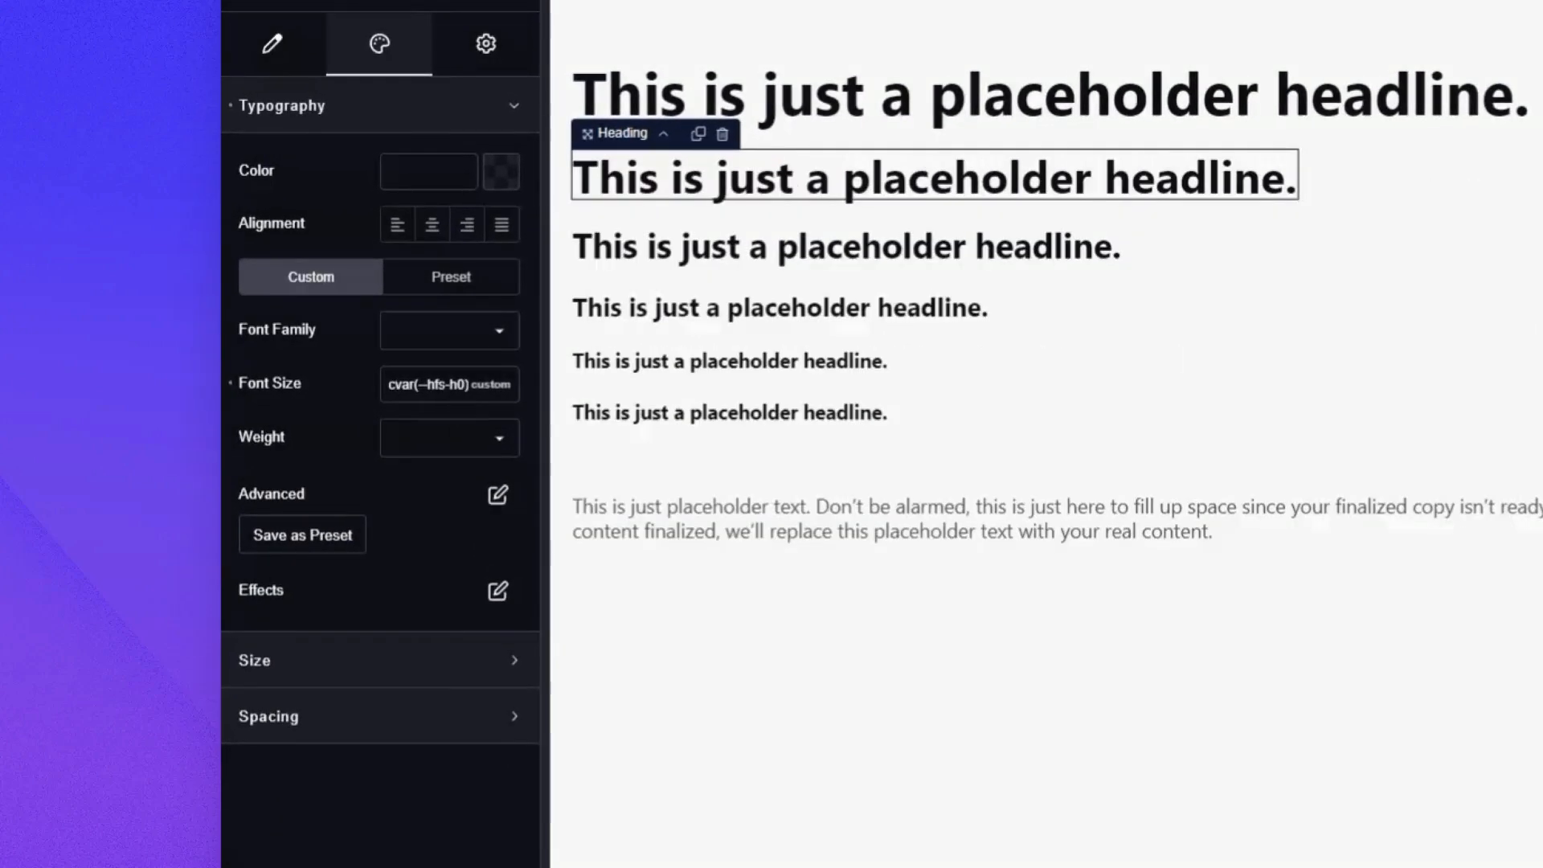
text(()
key(End)
text(*1.3))
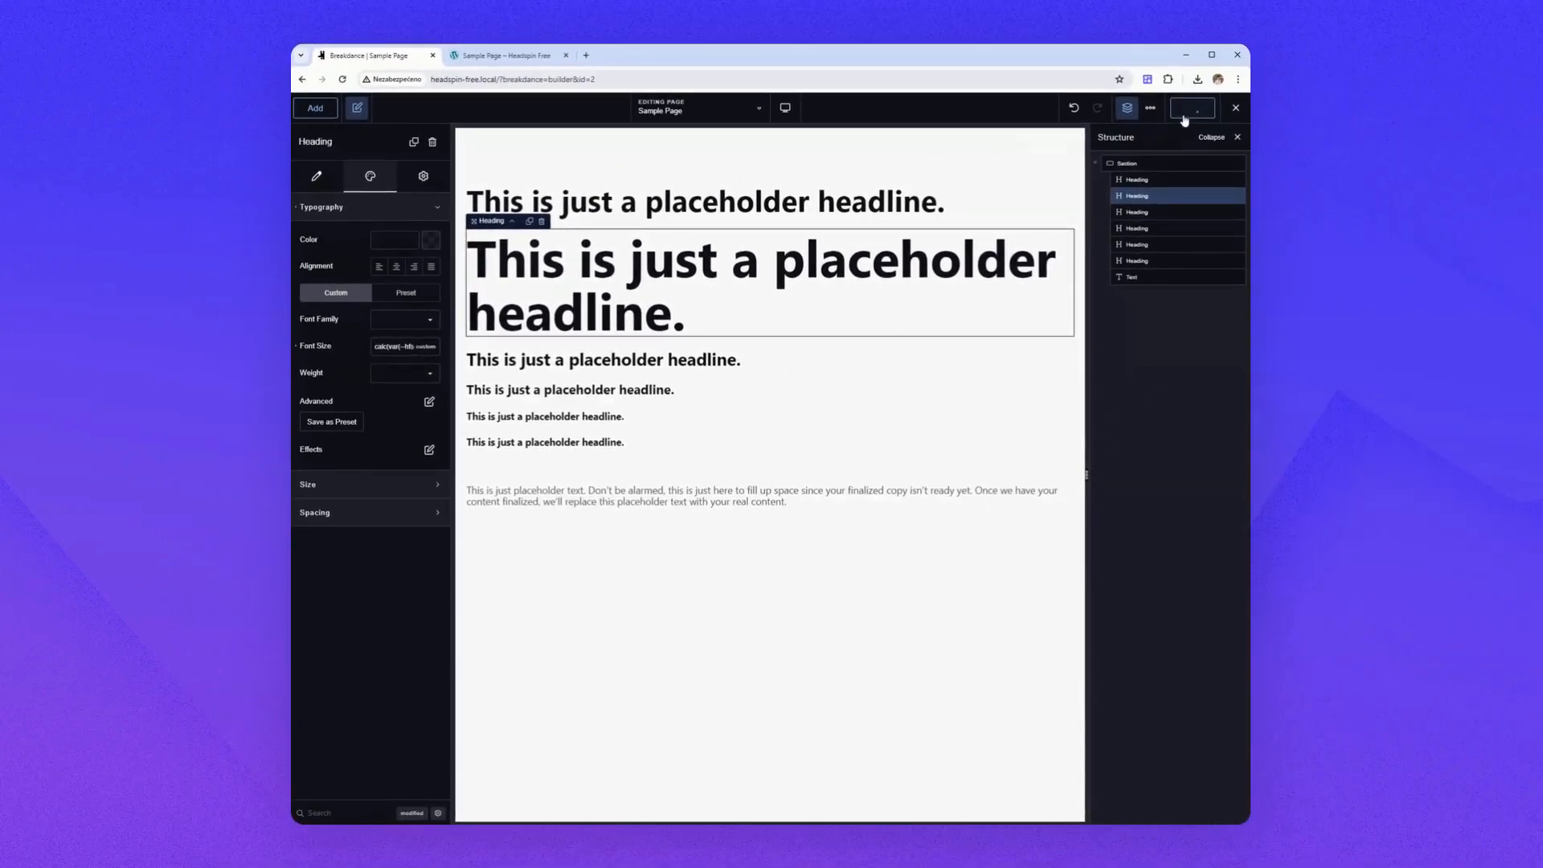
Save the page, reload the published sample page, resize its viewport to check the heading scaling, and return to the editor.
click(1193, 107)
click(506, 55)
click(342, 79)
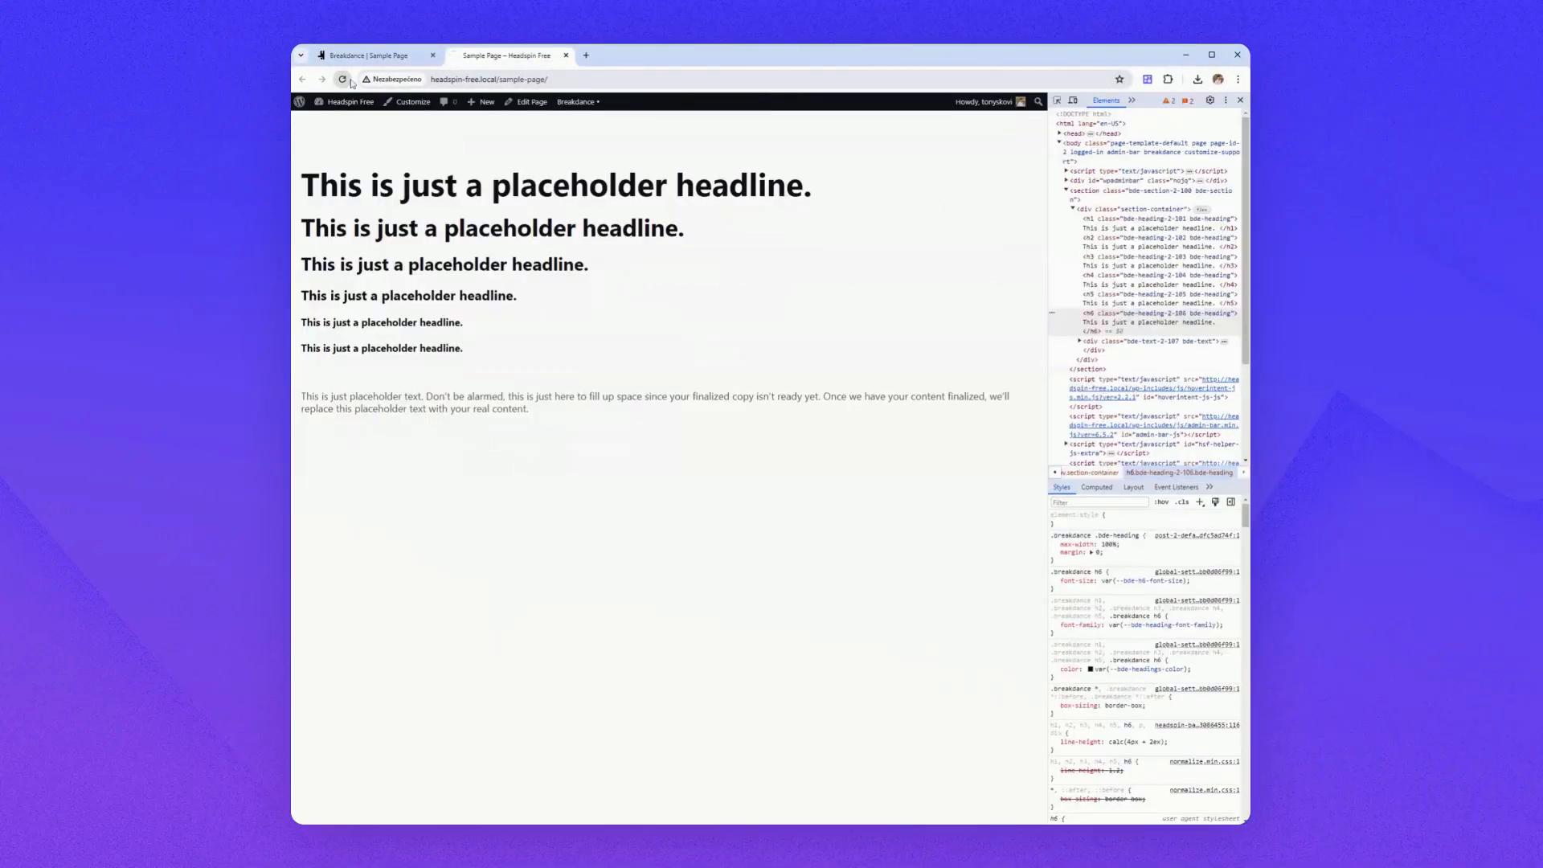
drag(1049, 252, 1024, 296)
click(317, 55)
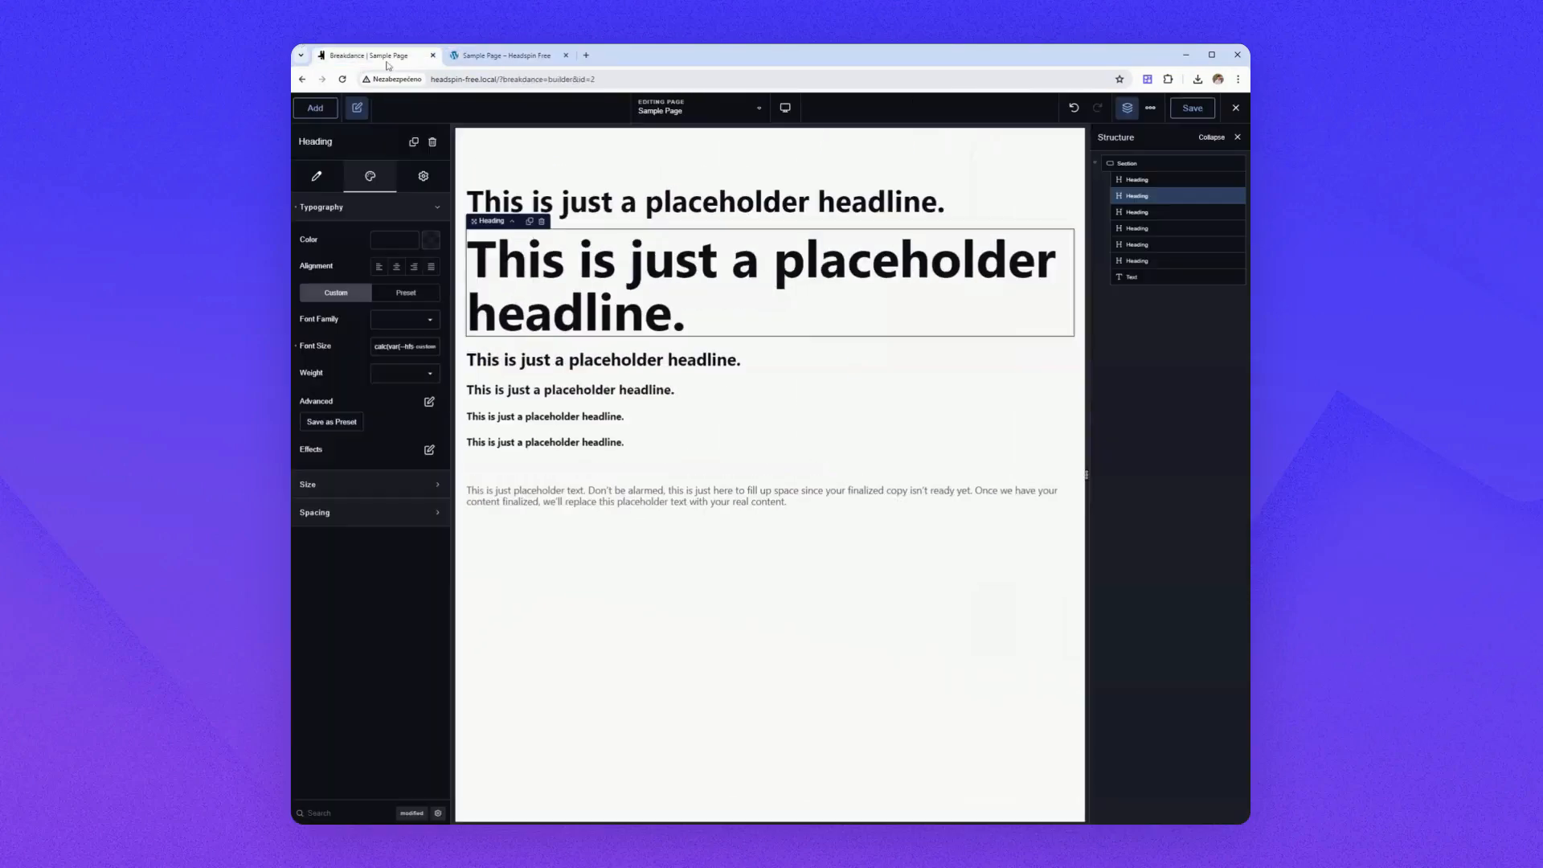
Reset the second heading's custom font size, apply the H1 heading size variable instead and set the weight to 700.
click(295, 346)
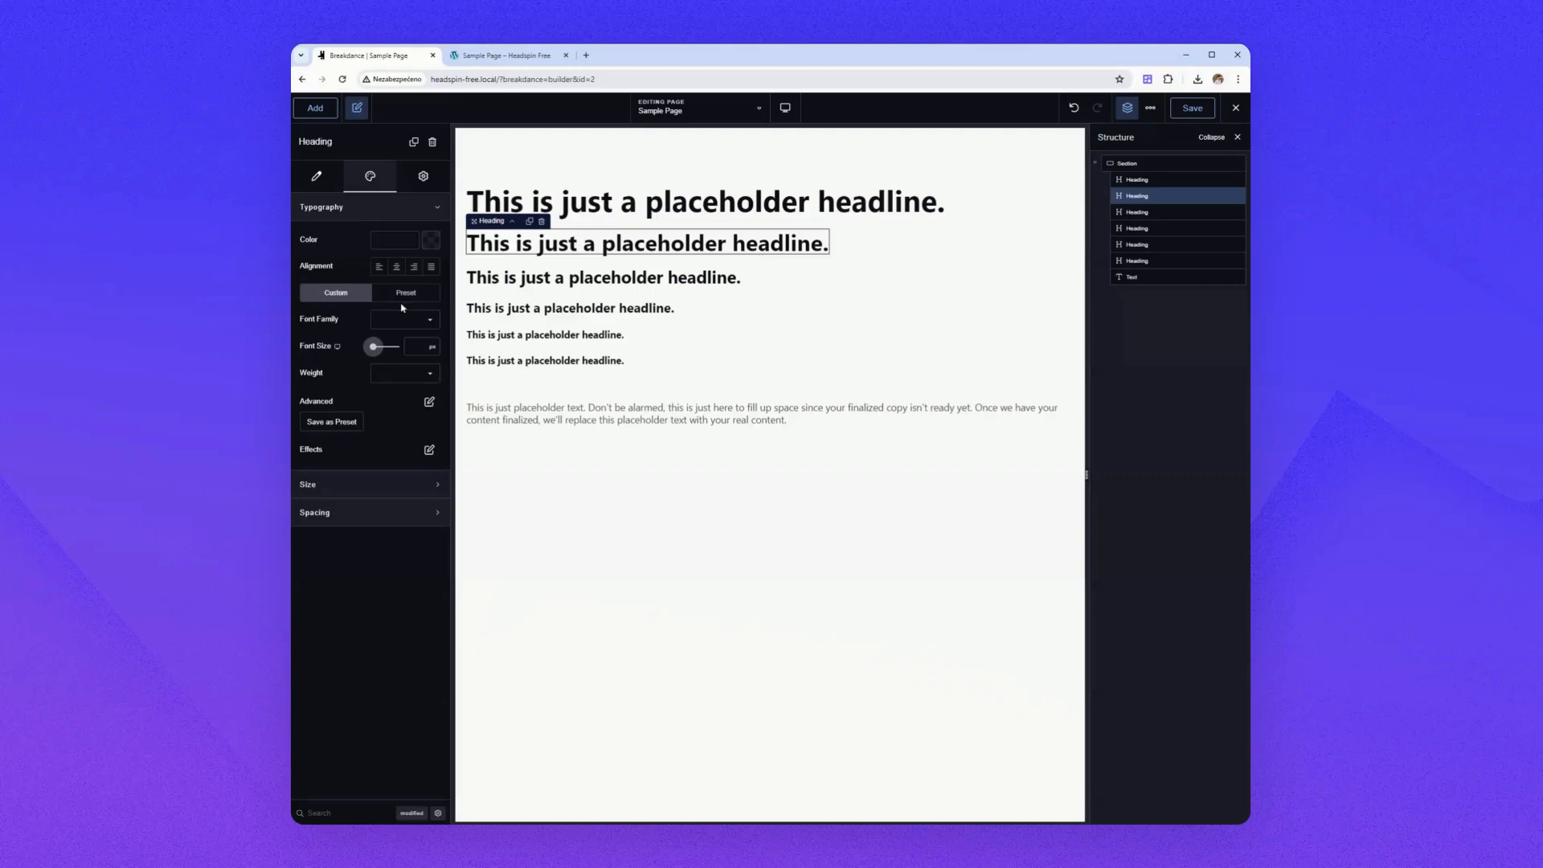
click(1150, 109)
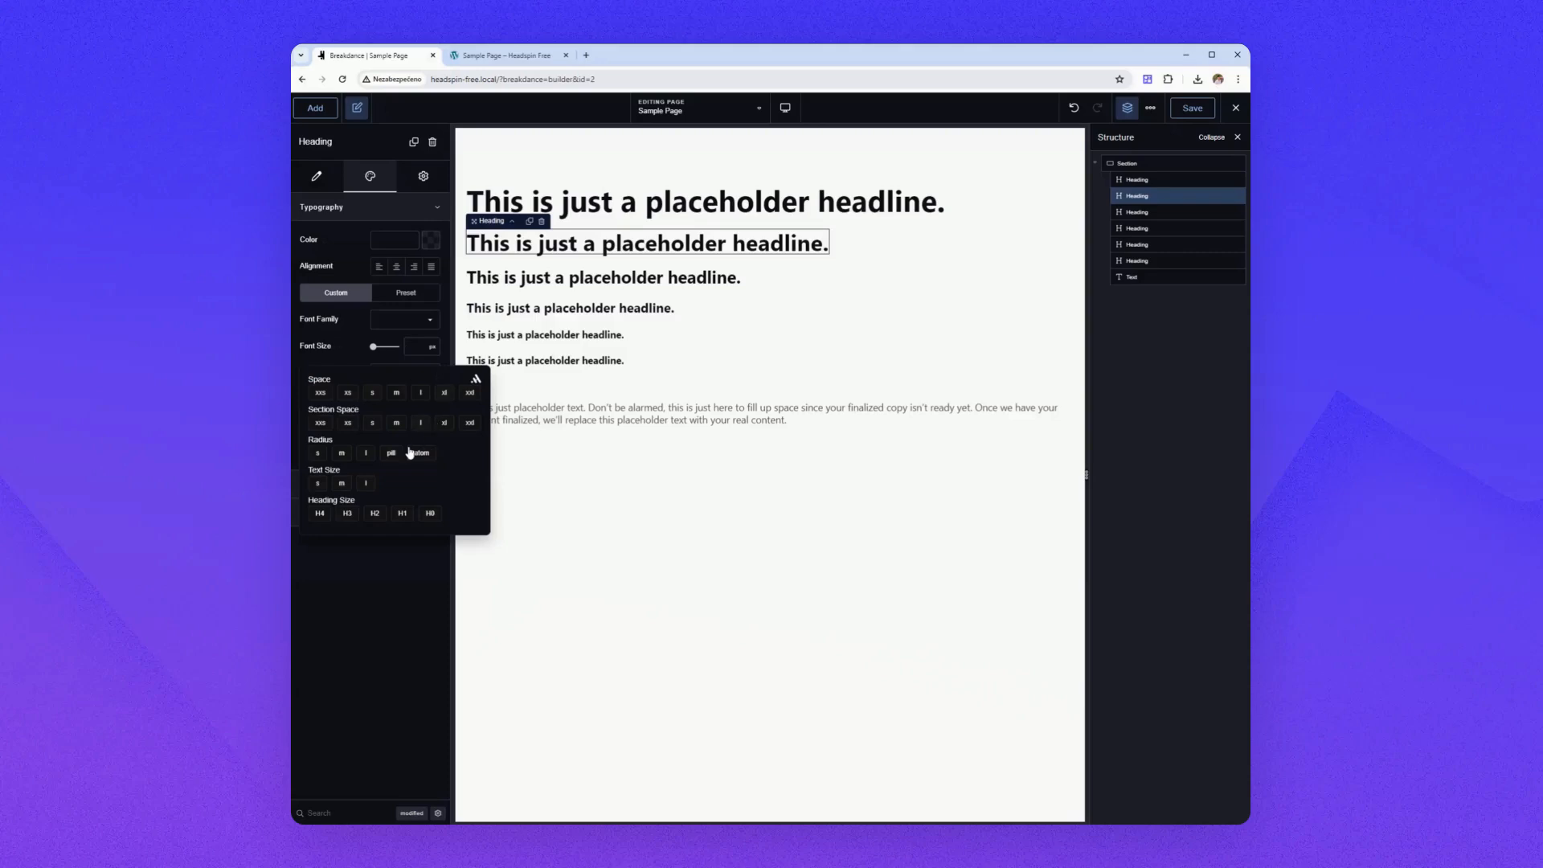
click(401, 512)
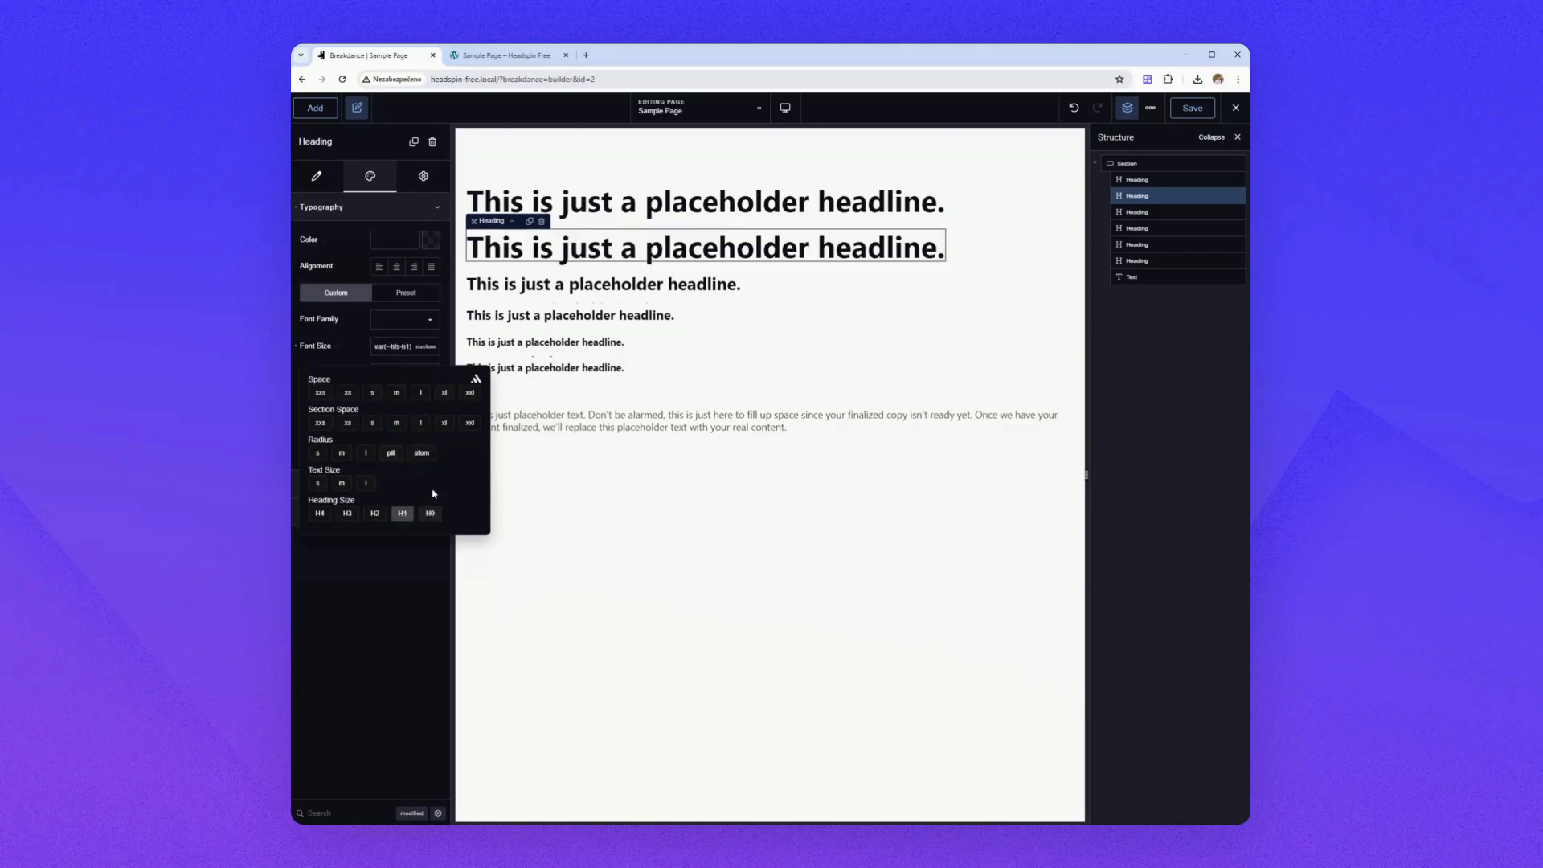
click(404, 375)
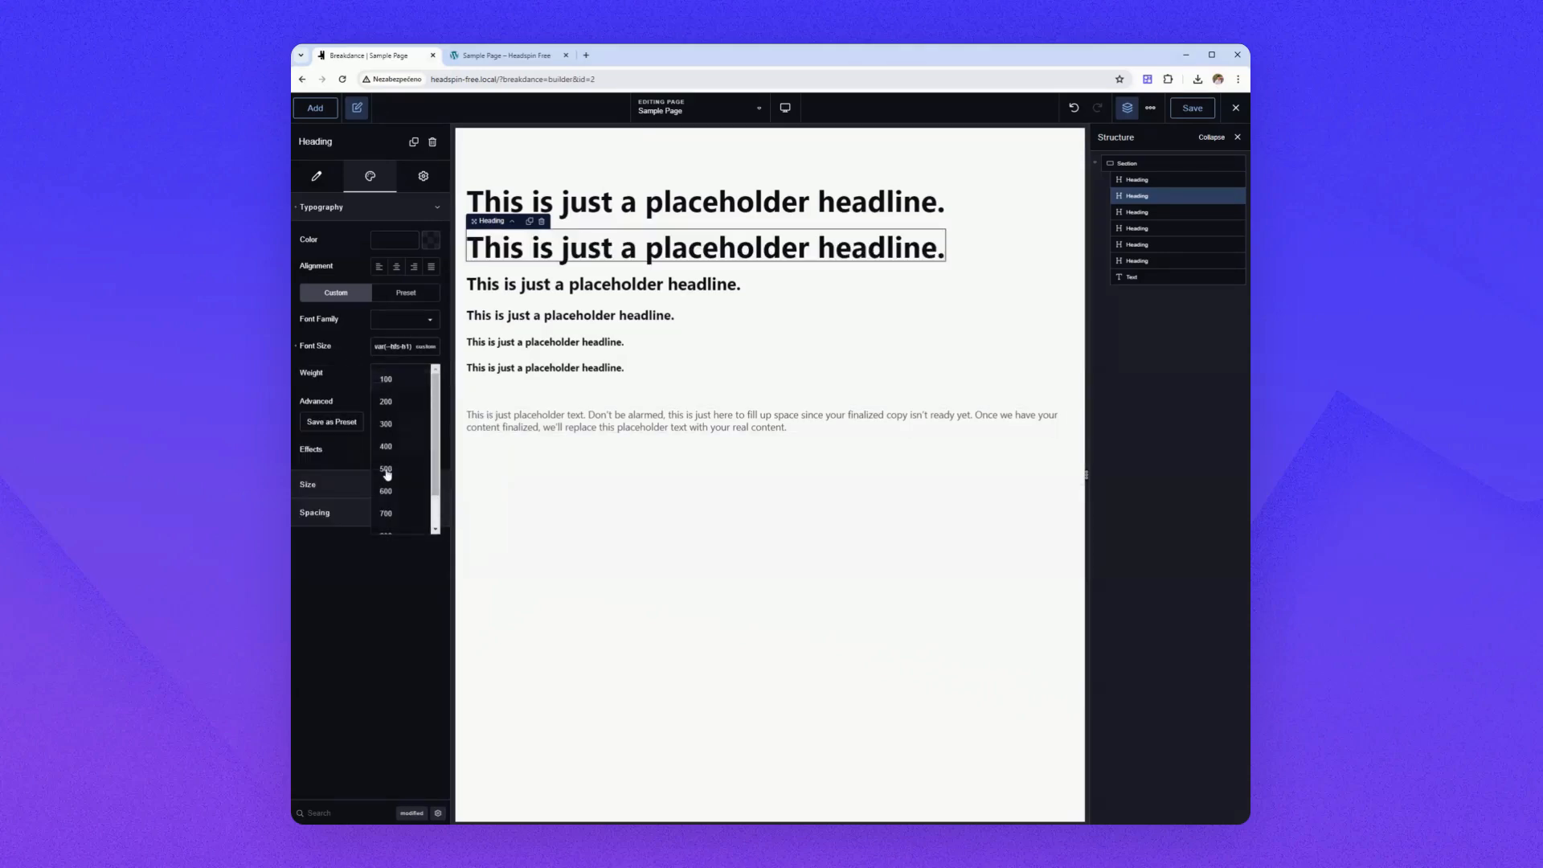
click(398, 513)
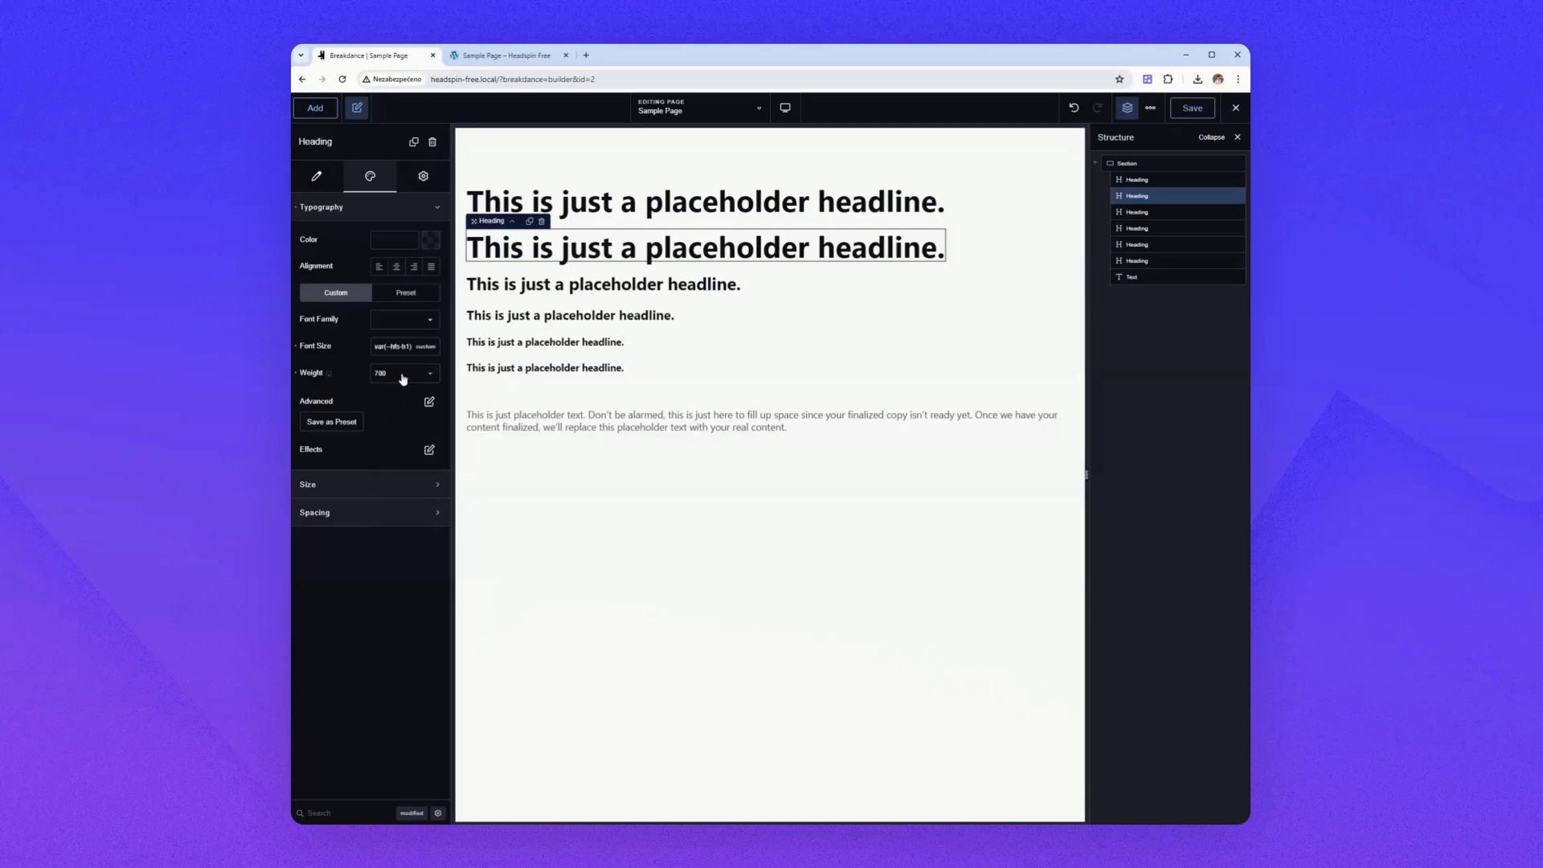
In the second heading's advanced typography, set line height to 1, letter spacing to 2 px and the transform to uppercase.
click(429, 401)
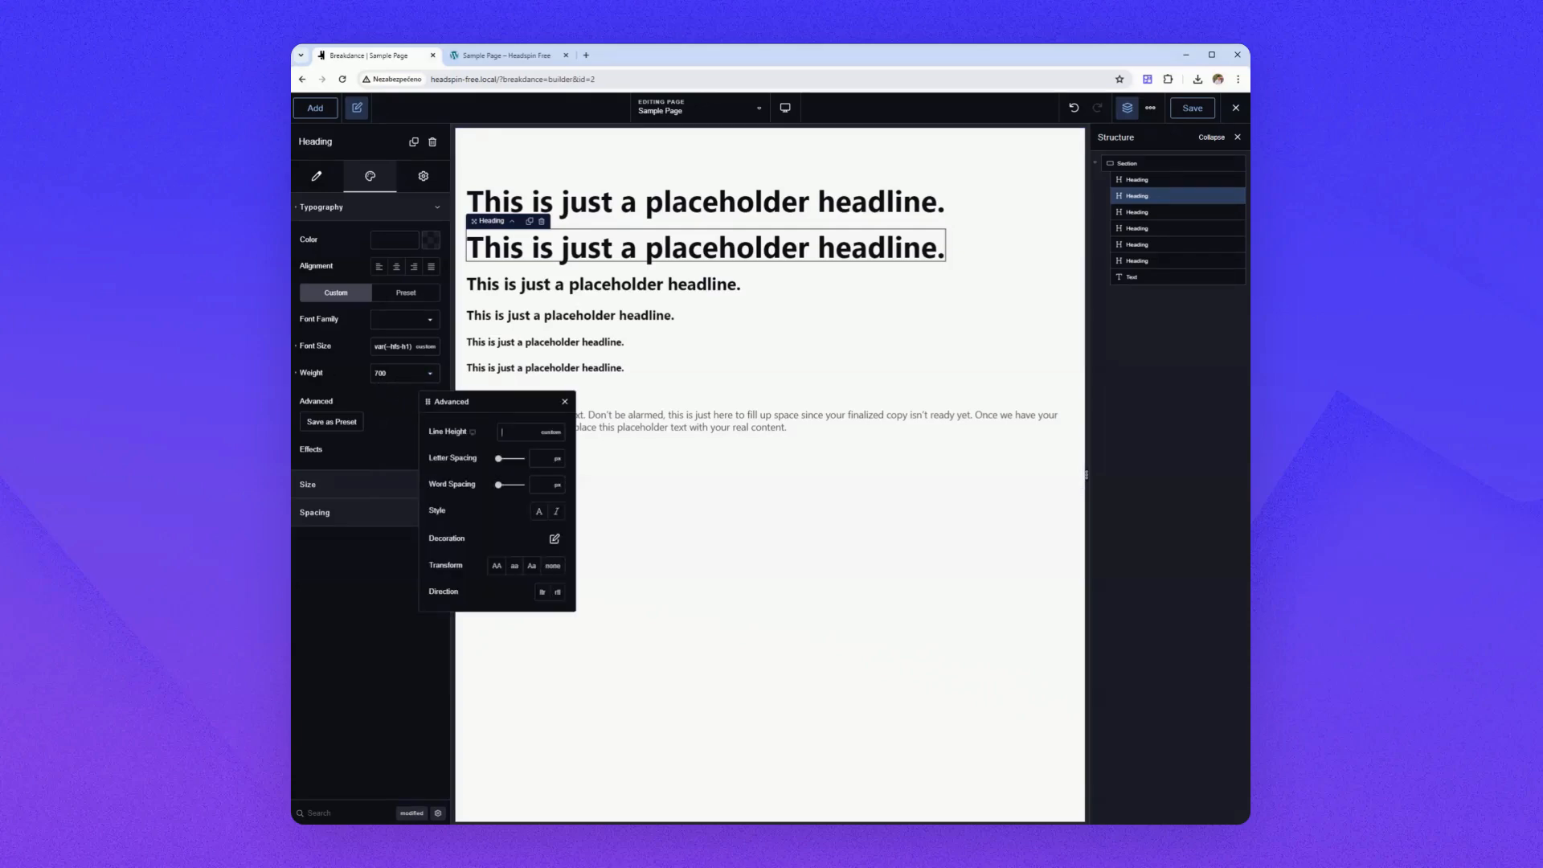
text(1)
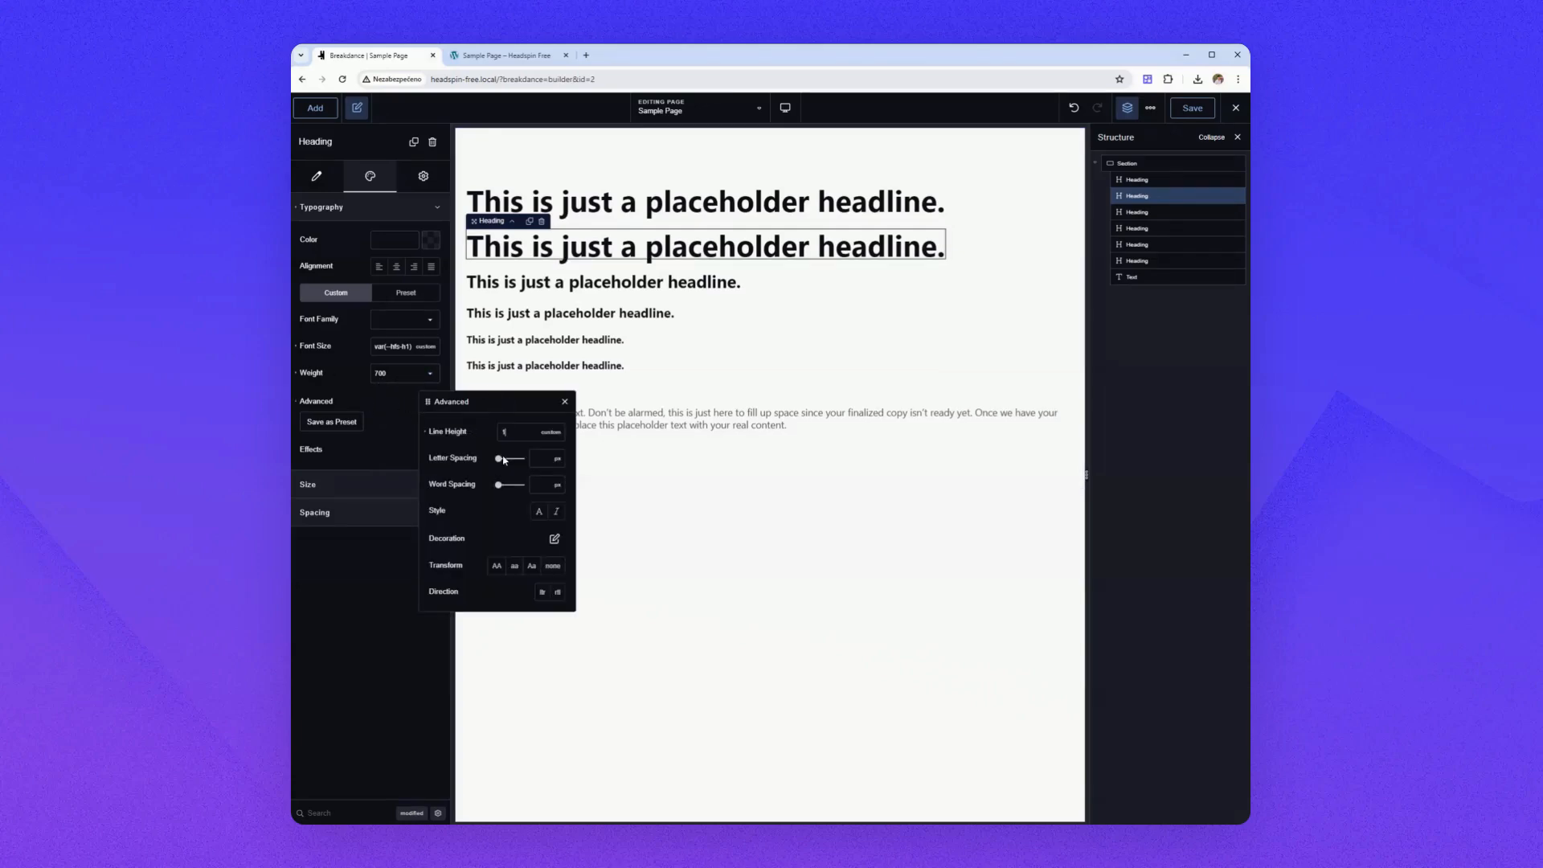
text(2)
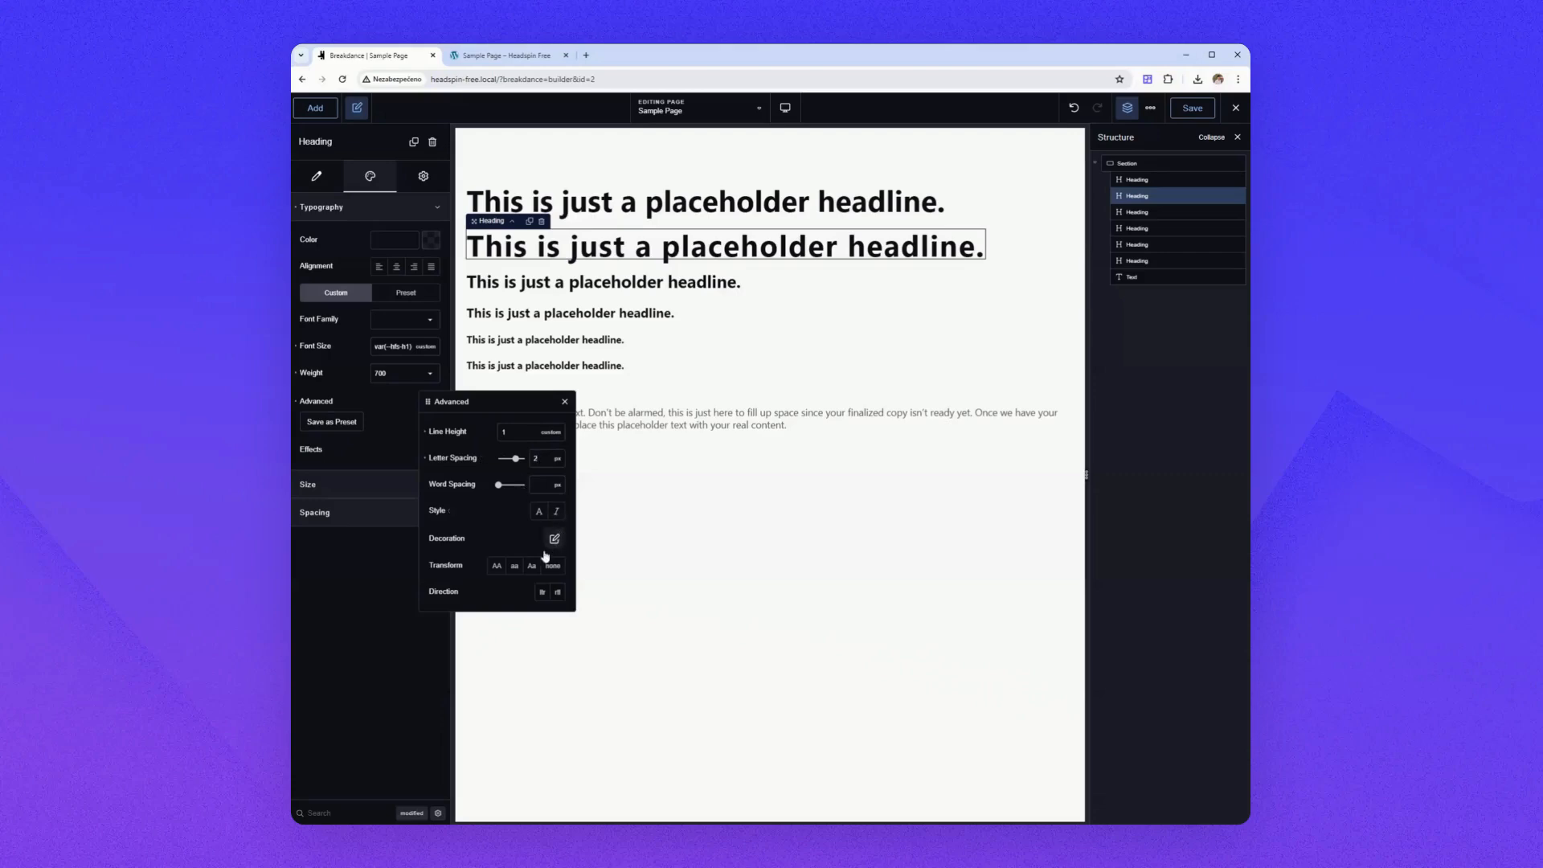
click(496, 566)
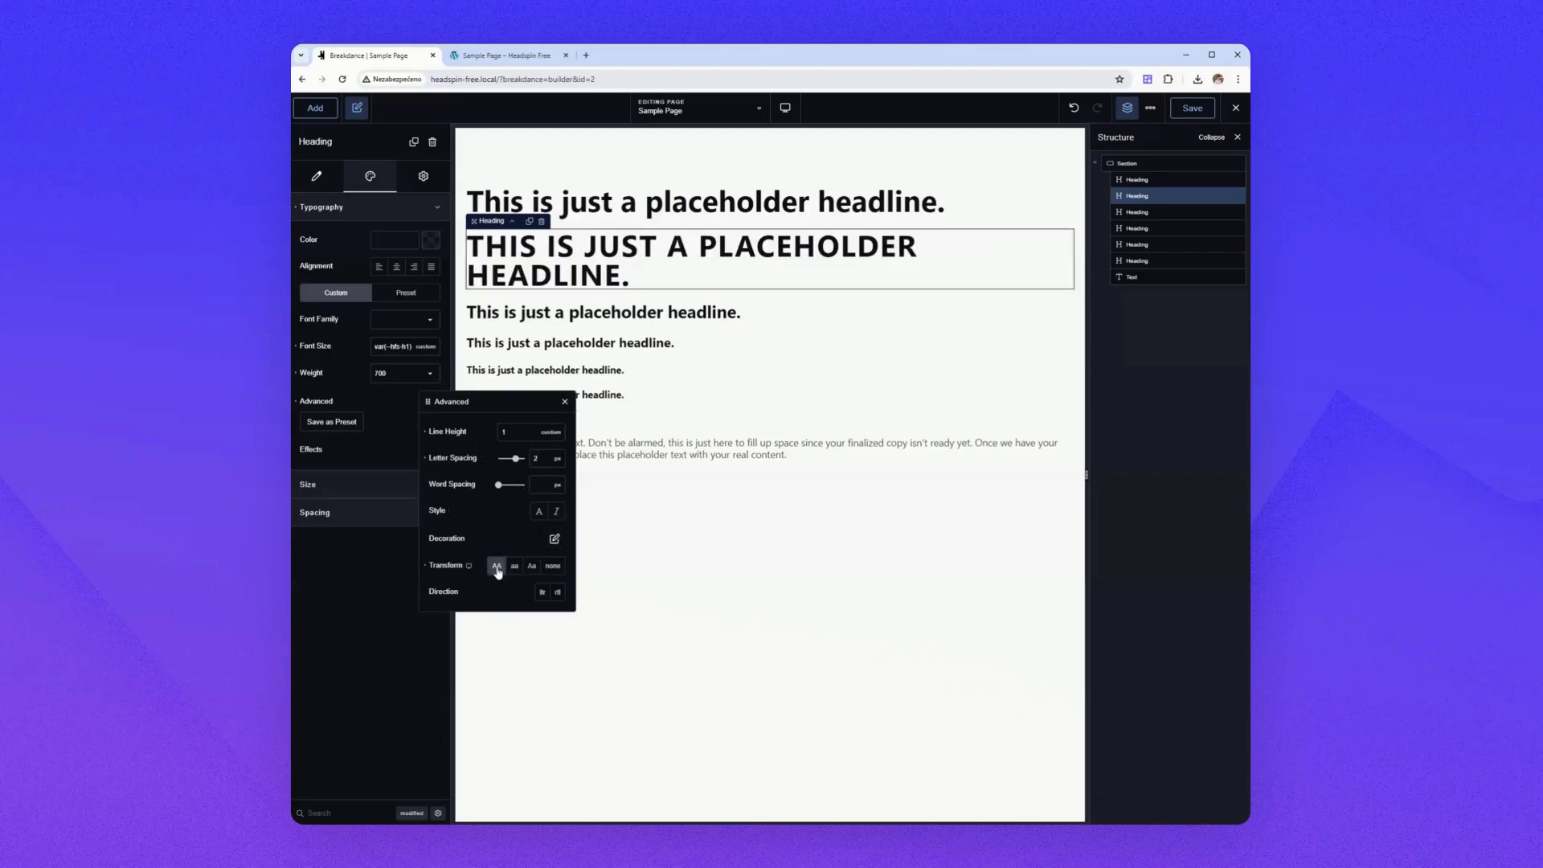
click(396, 412)
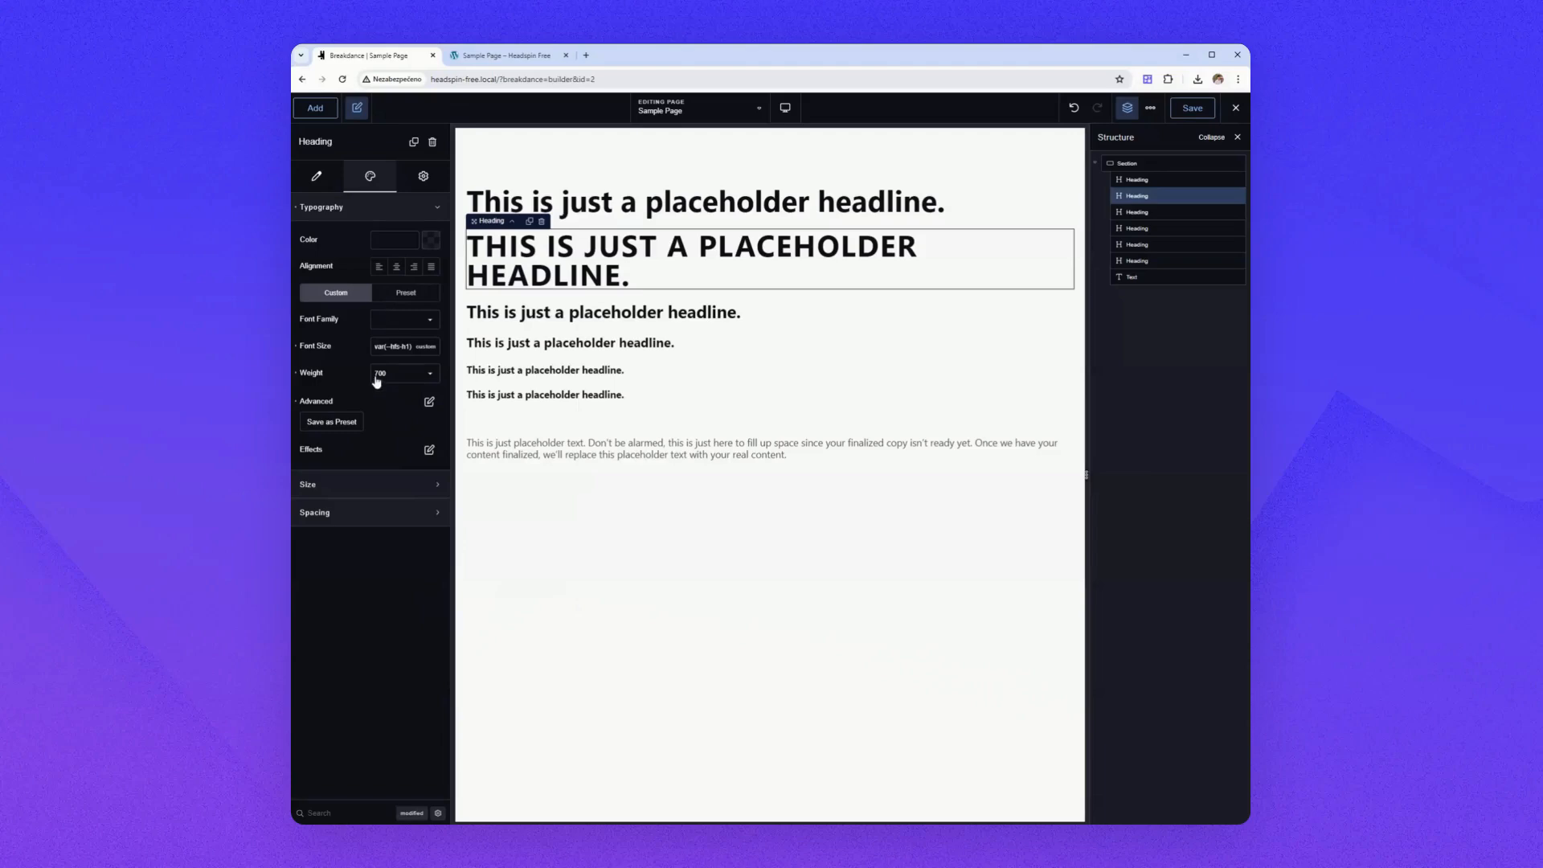
Save the second heading's typography as a preset named "custom-heading".
click(341, 427)
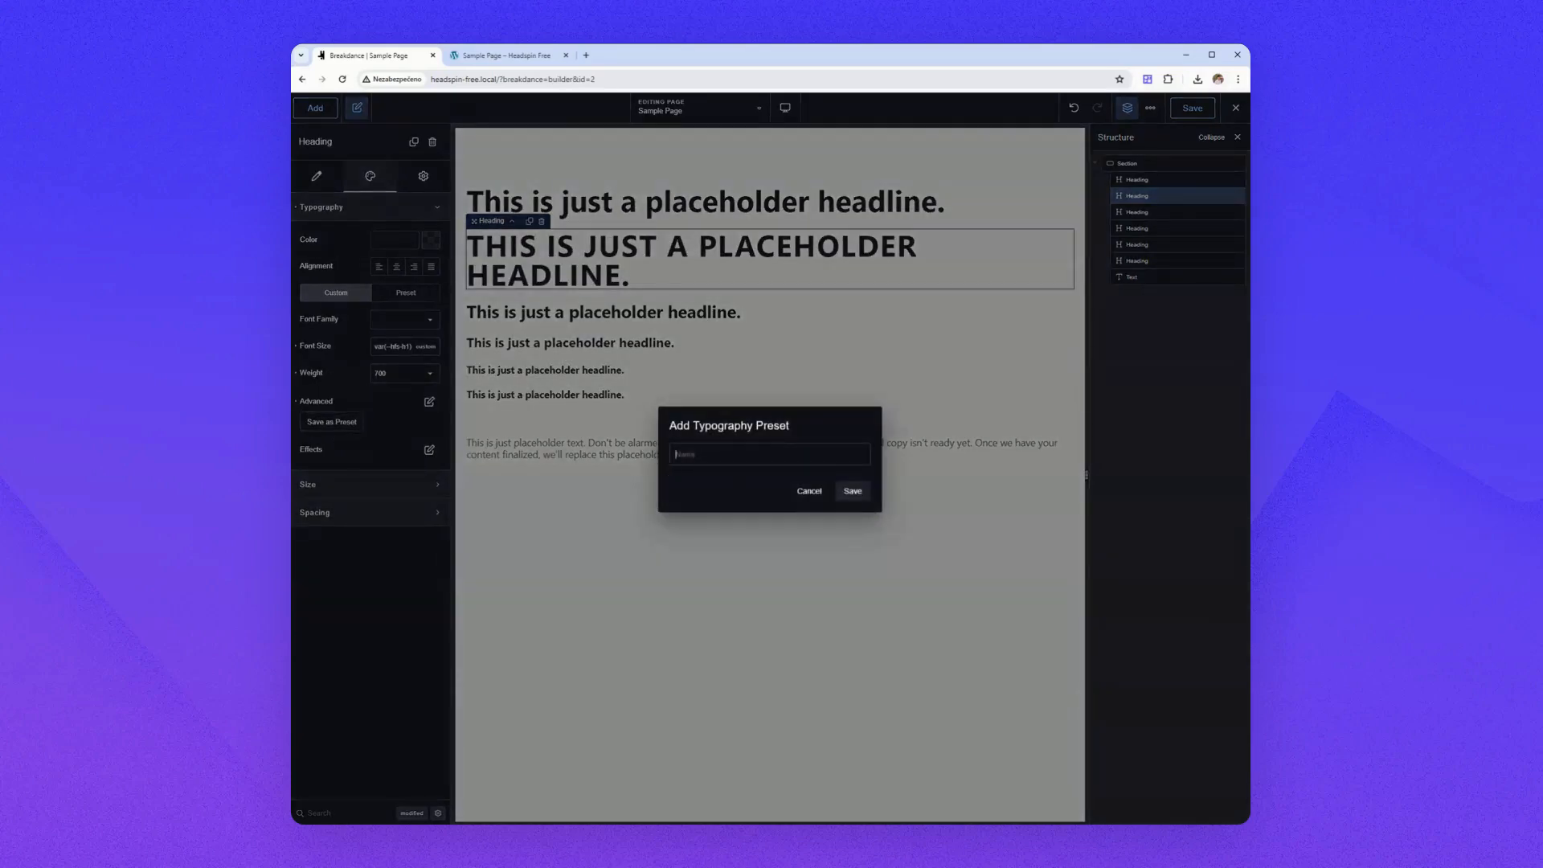
text(custom-heading)
click(855, 490)
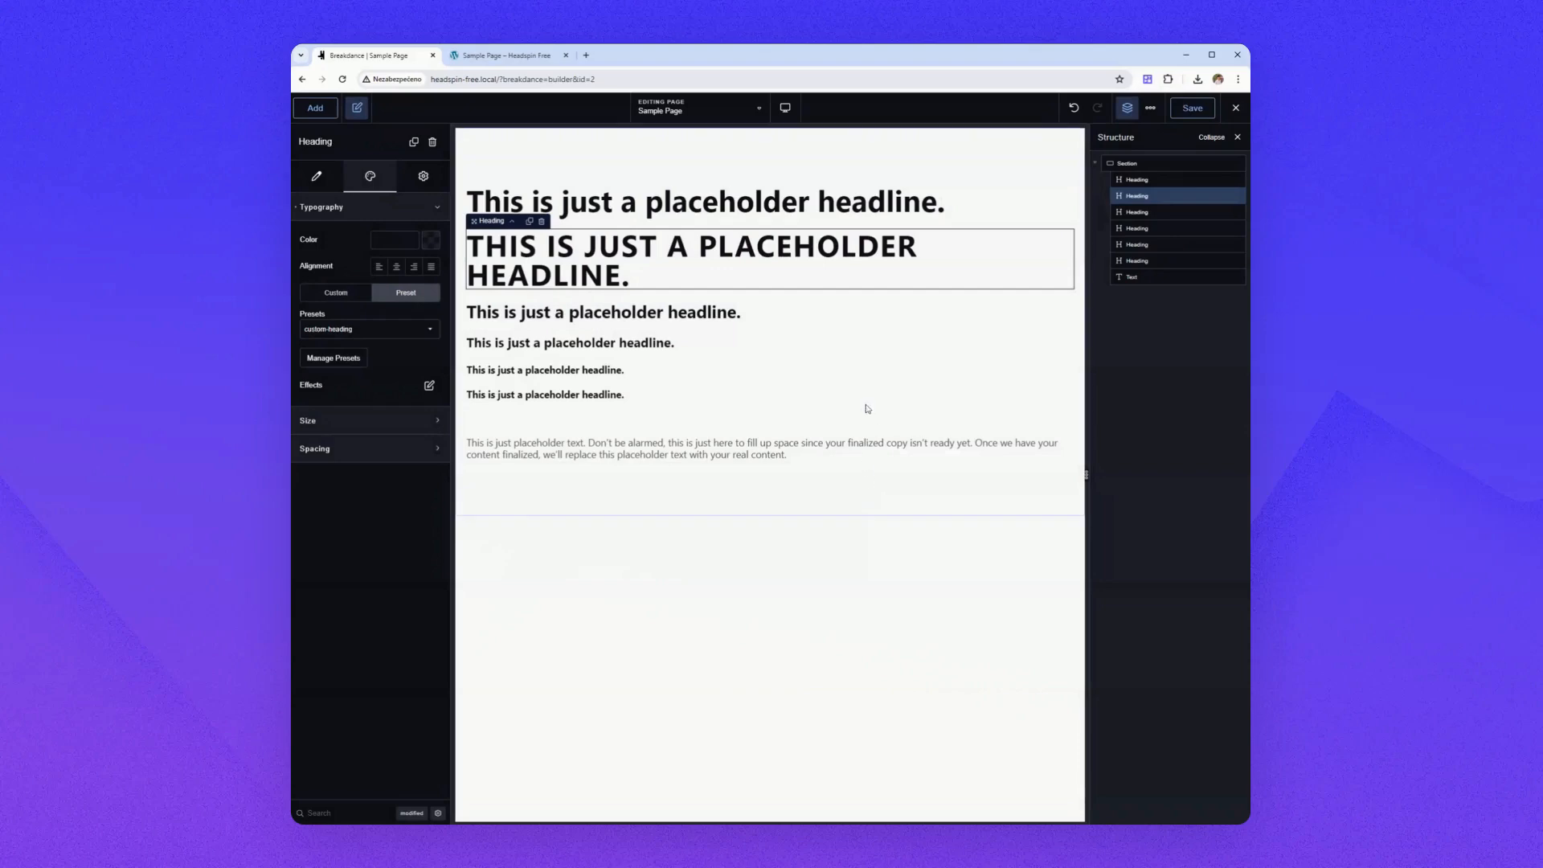
Apply the "custom-heading" typography preset to the placeholder text element below the headings.
click(535, 368)
click(535, 440)
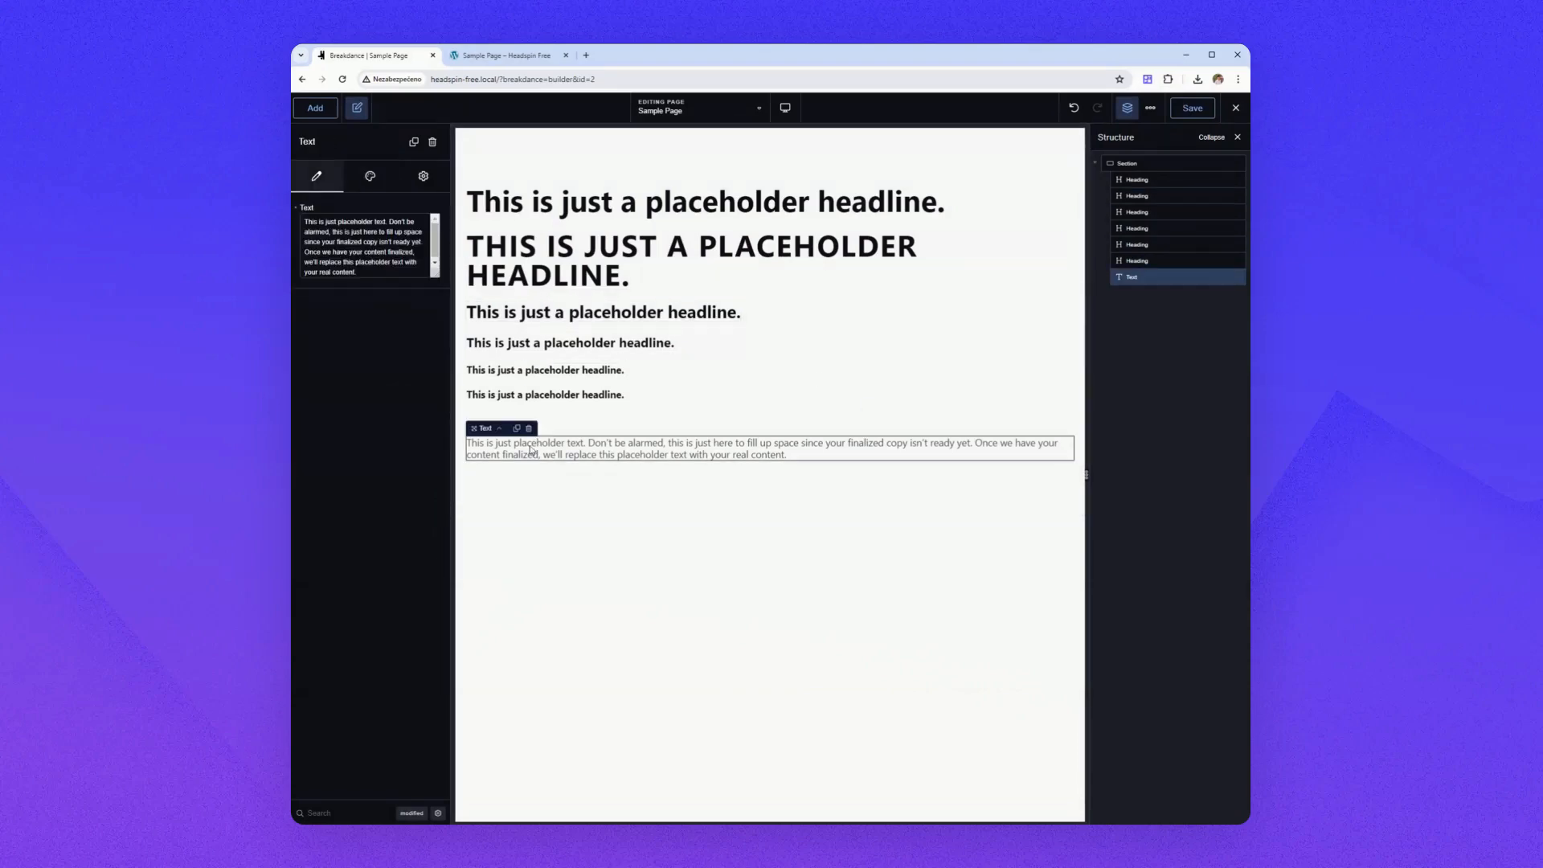
click(355, 189)
click(355, 236)
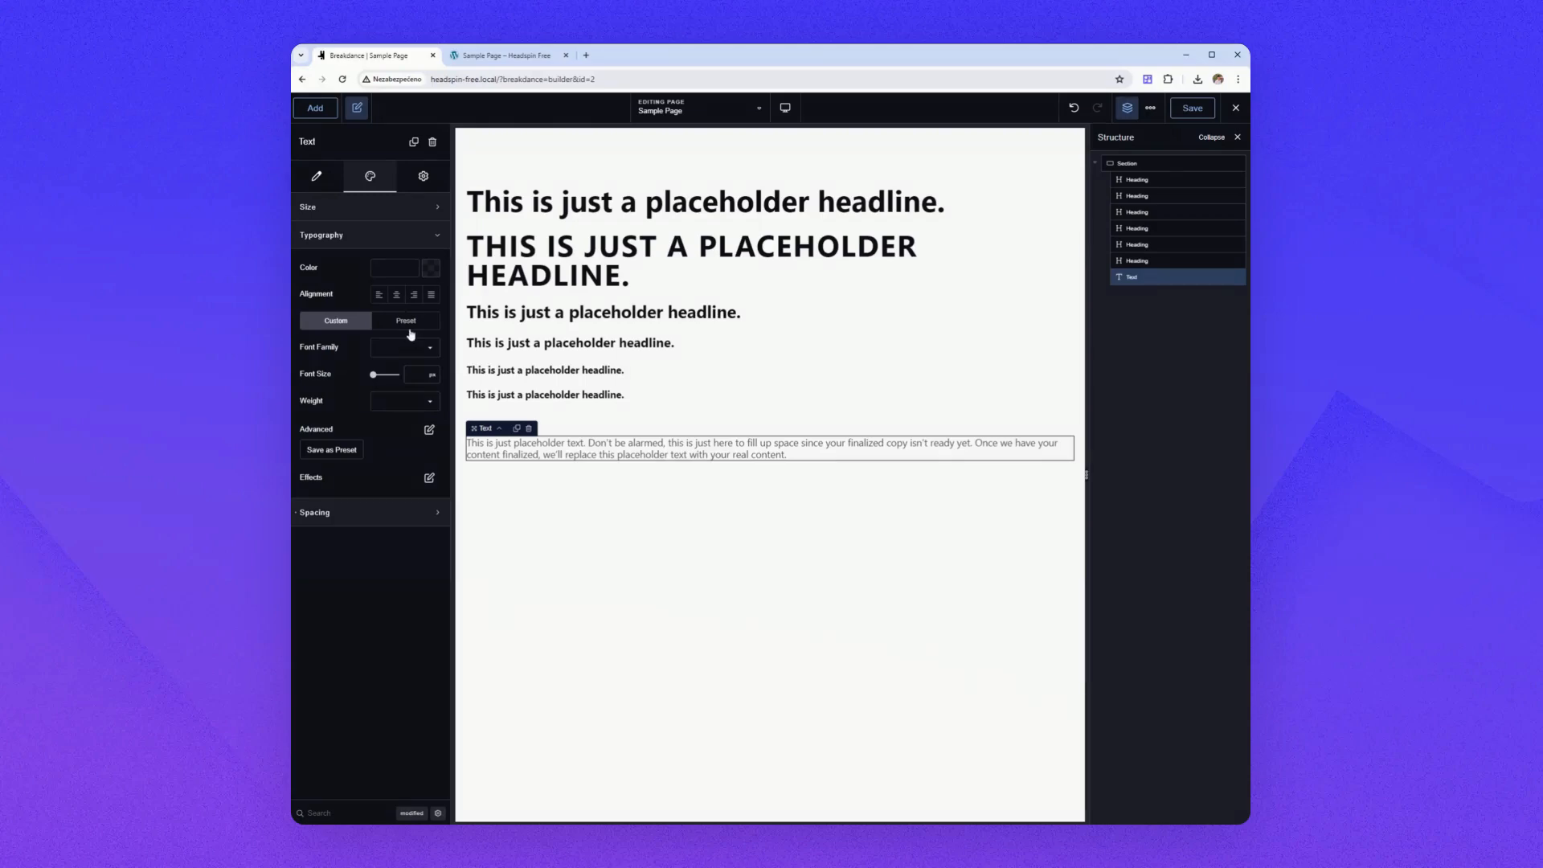
click(406, 321)
click(366, 356)
click(359, 368)
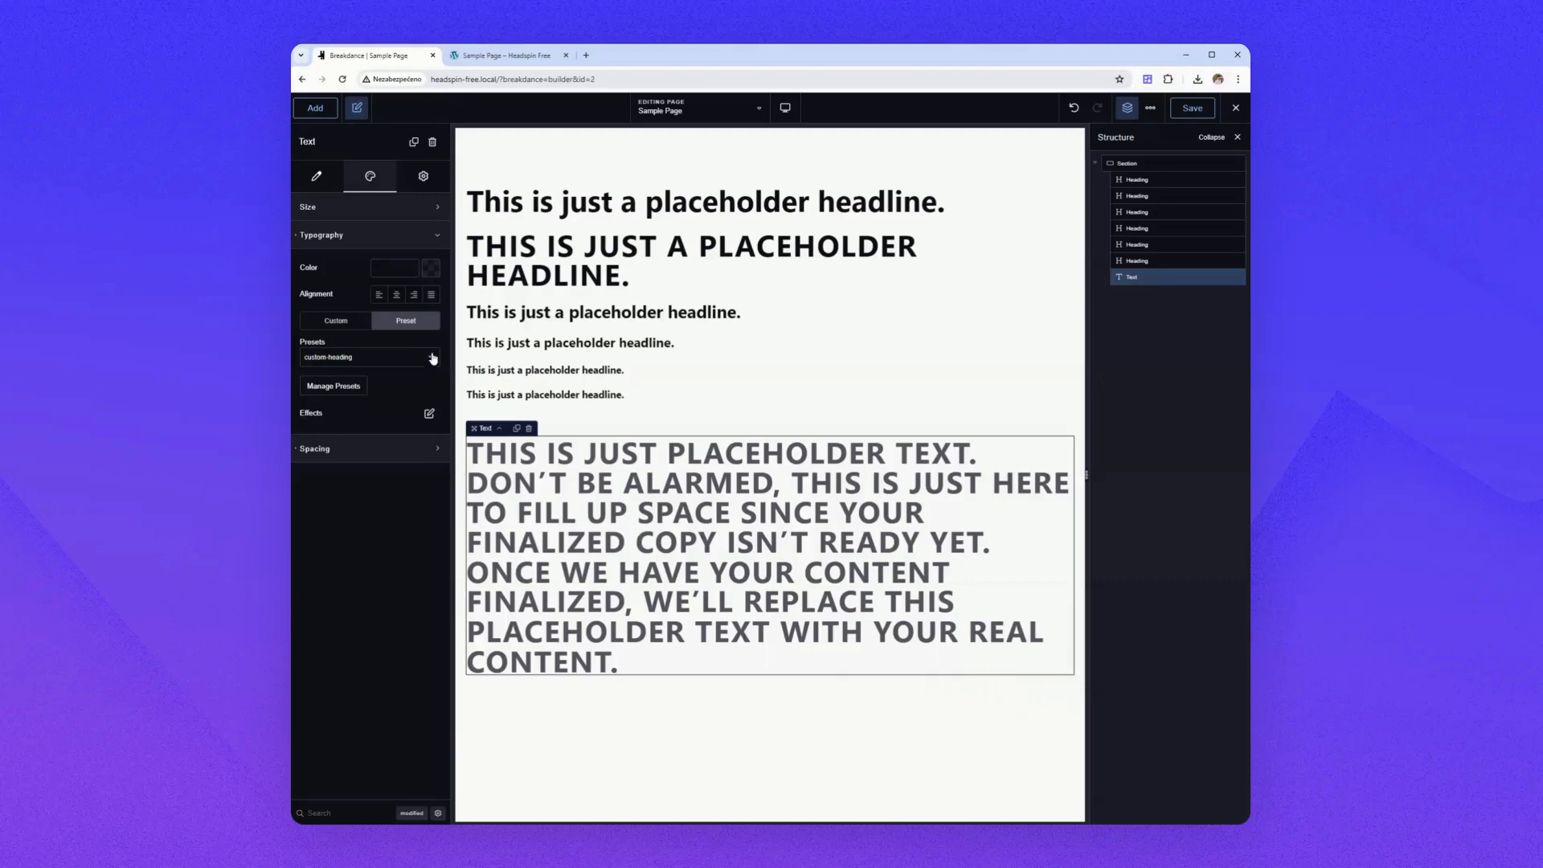
Create a class named "custom-heading" on the fifth heading through its advanced settings.
click(543, 367)
click(423, 176)
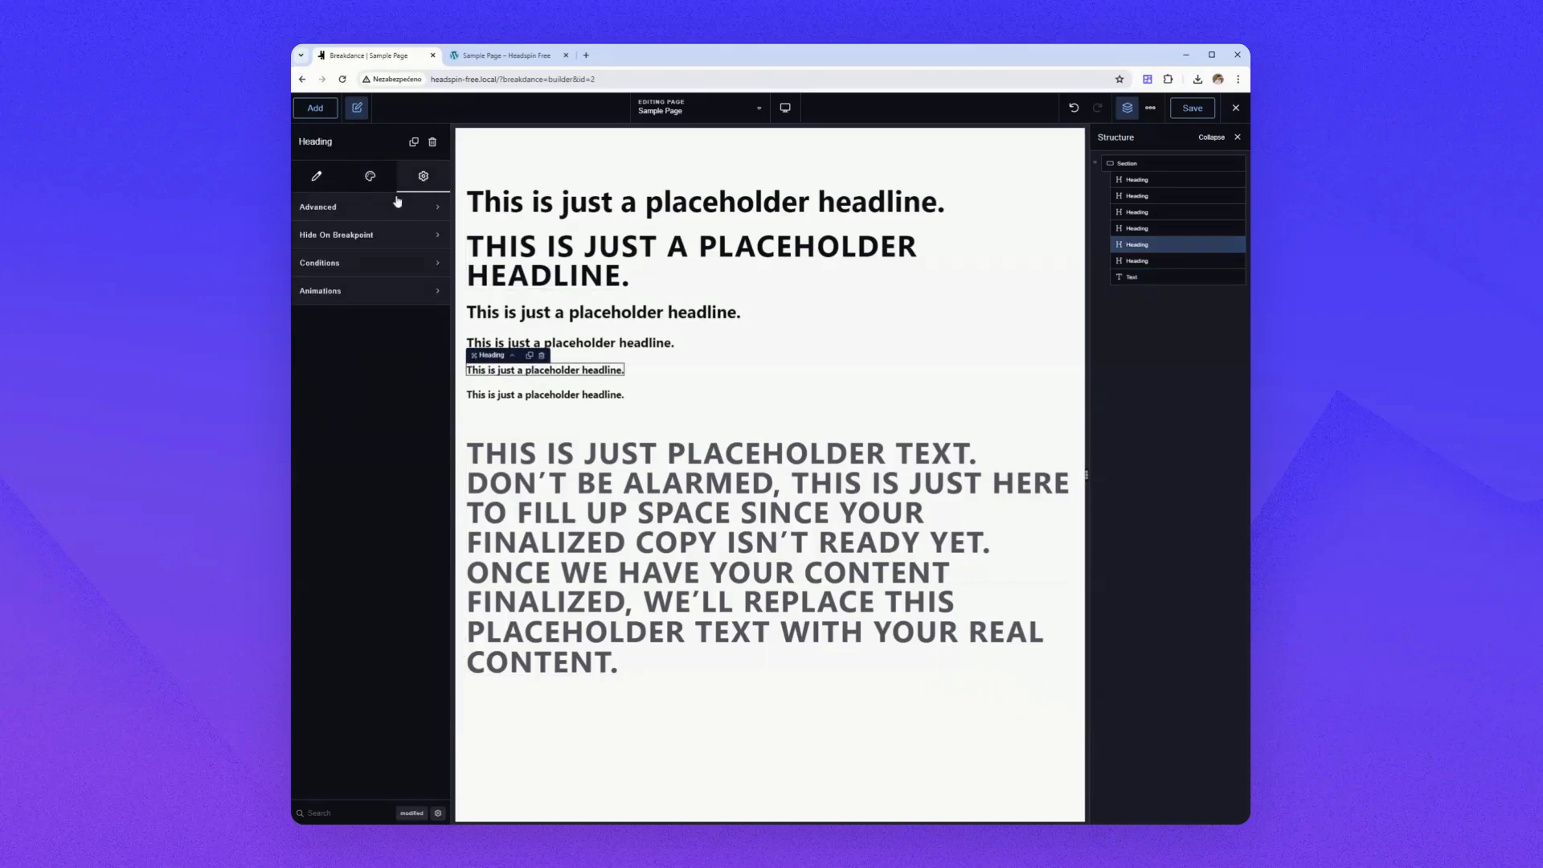
click(398, 206)
click(356, 363)
text(custom)
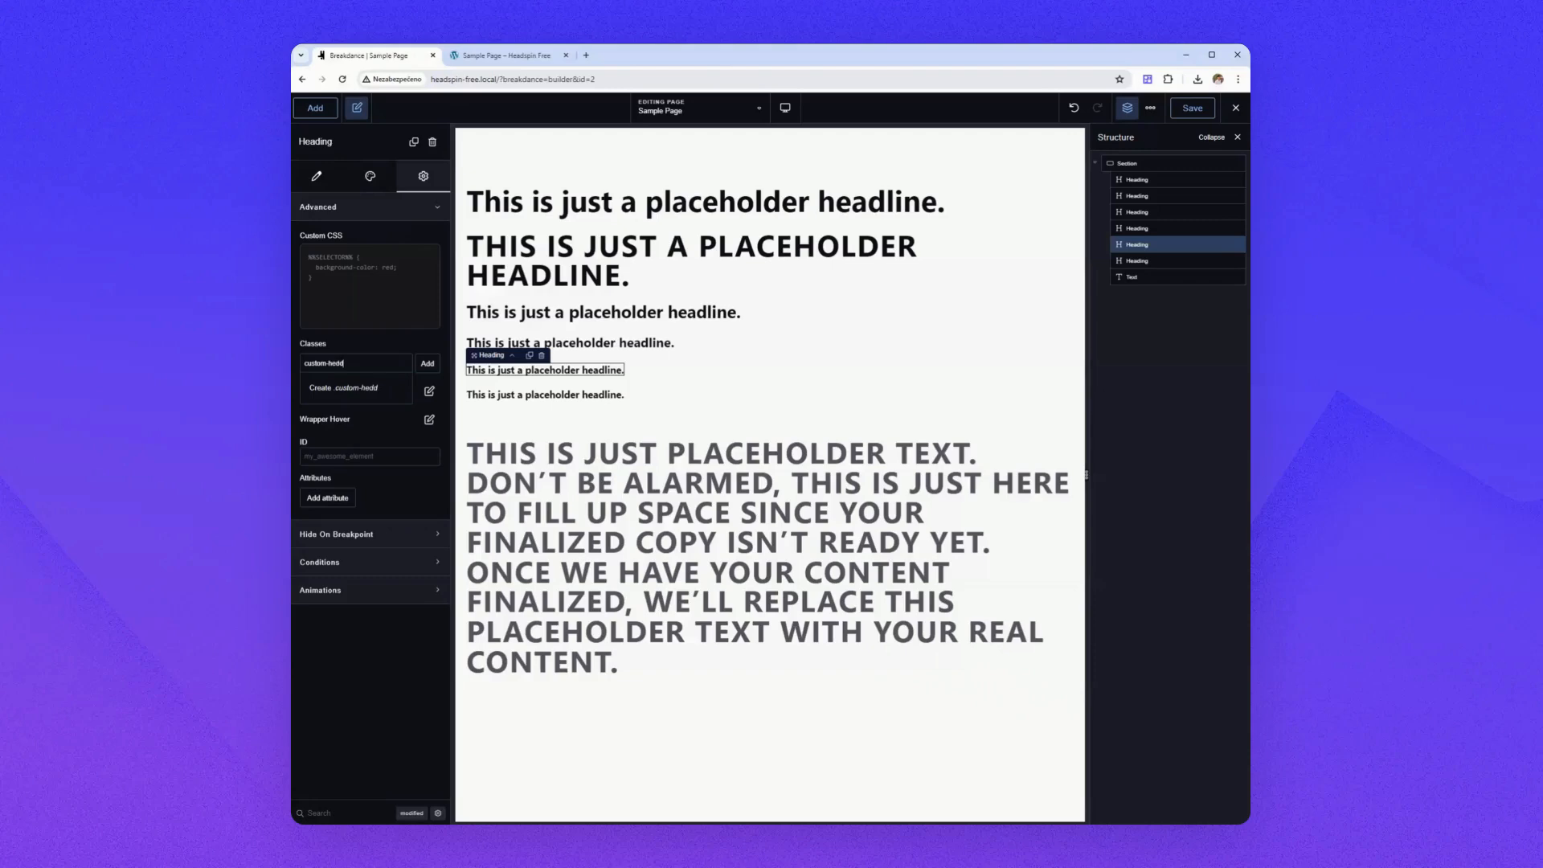
text(-heading)
key(Return)
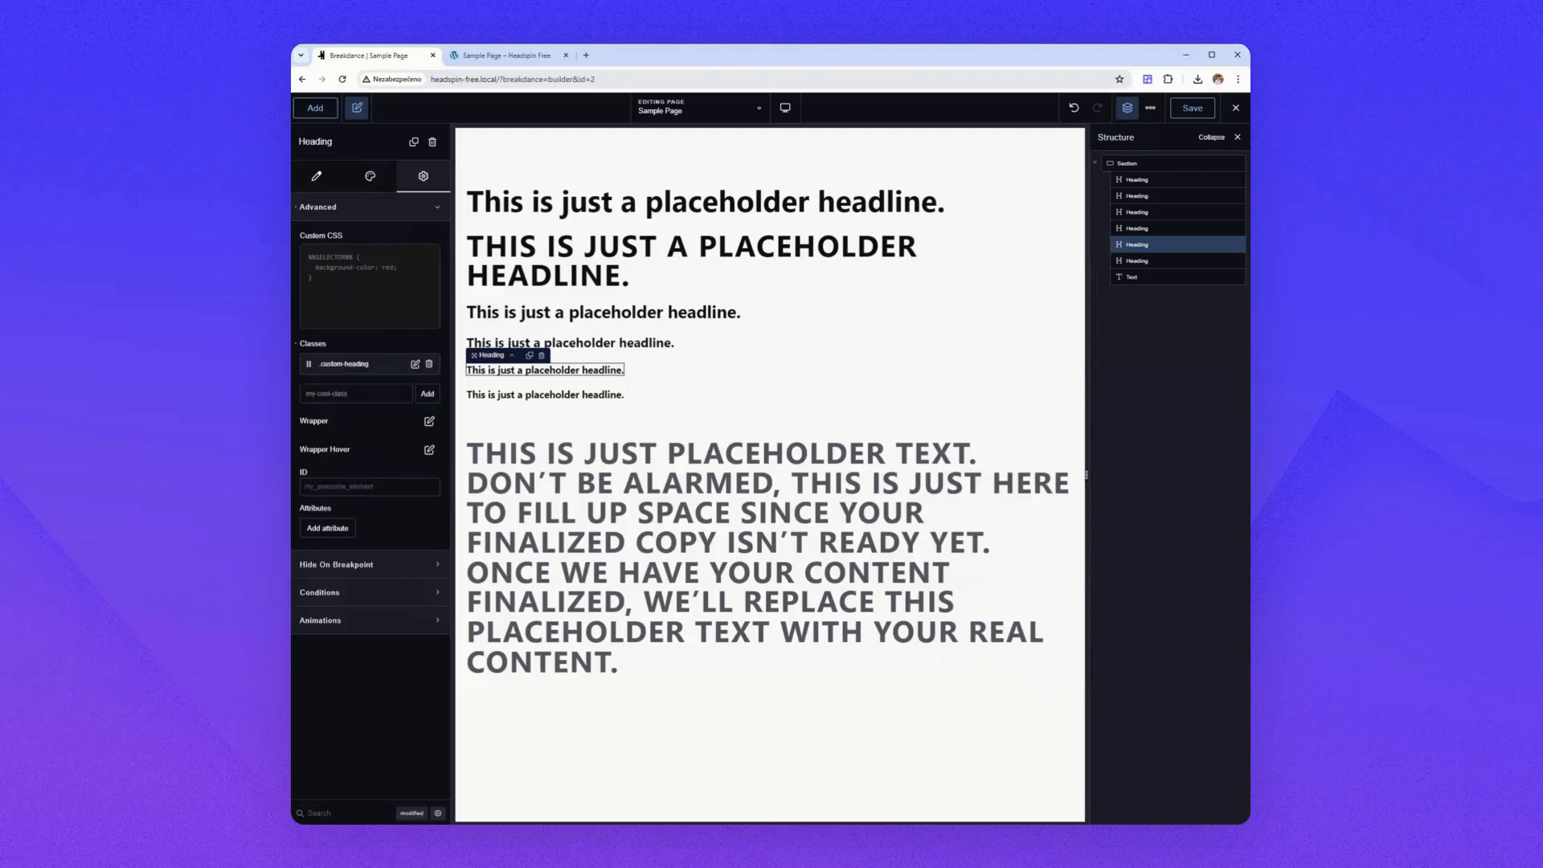
Edit the .custom-heading class and set its typography font size to the H1 heading size variable.
click(416, 366)
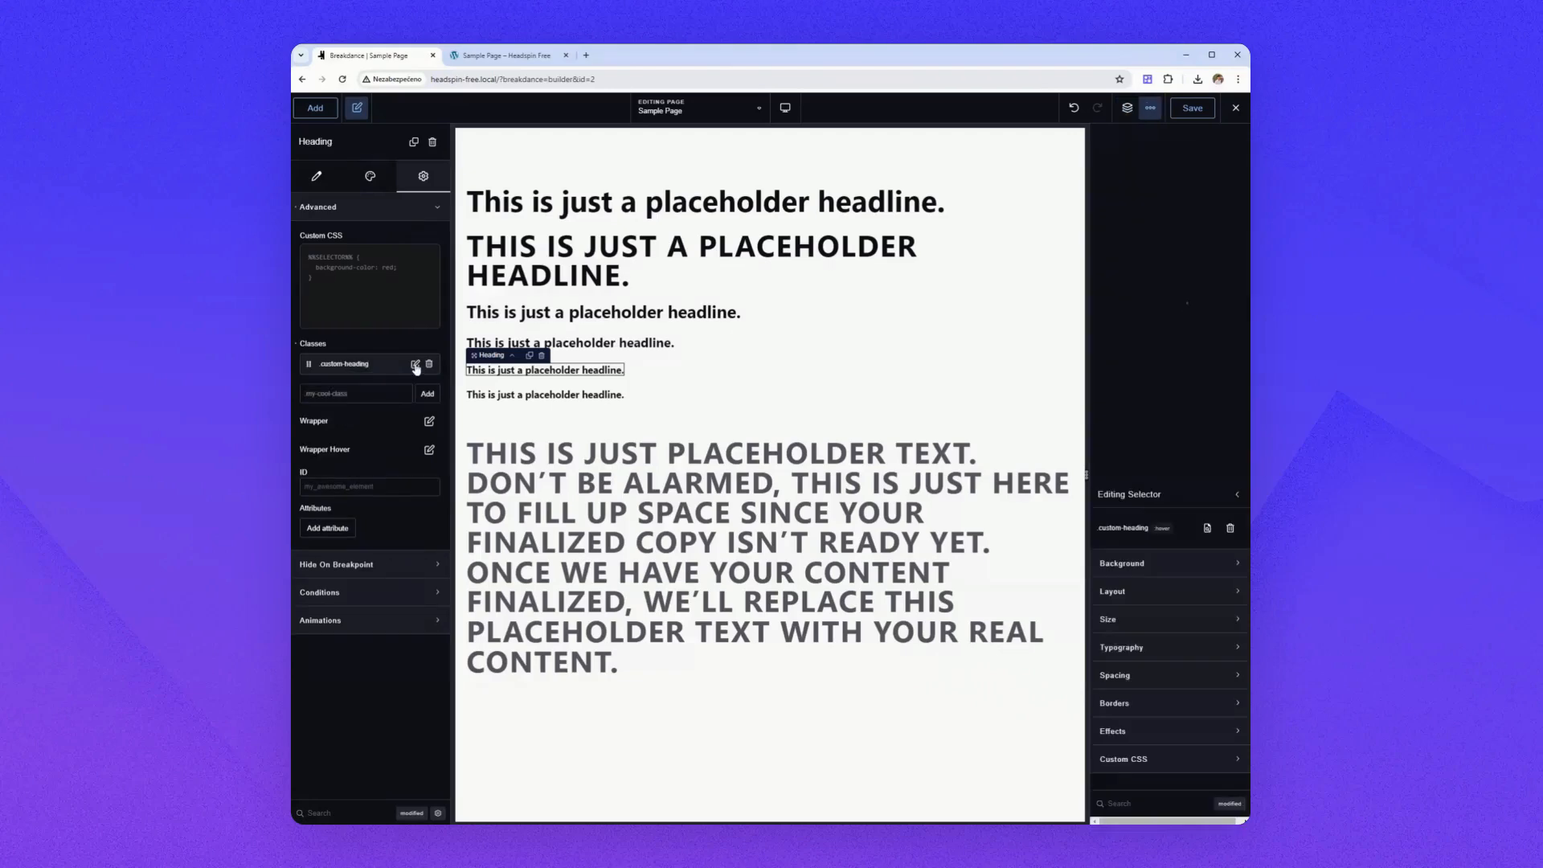
click(1133, 293)
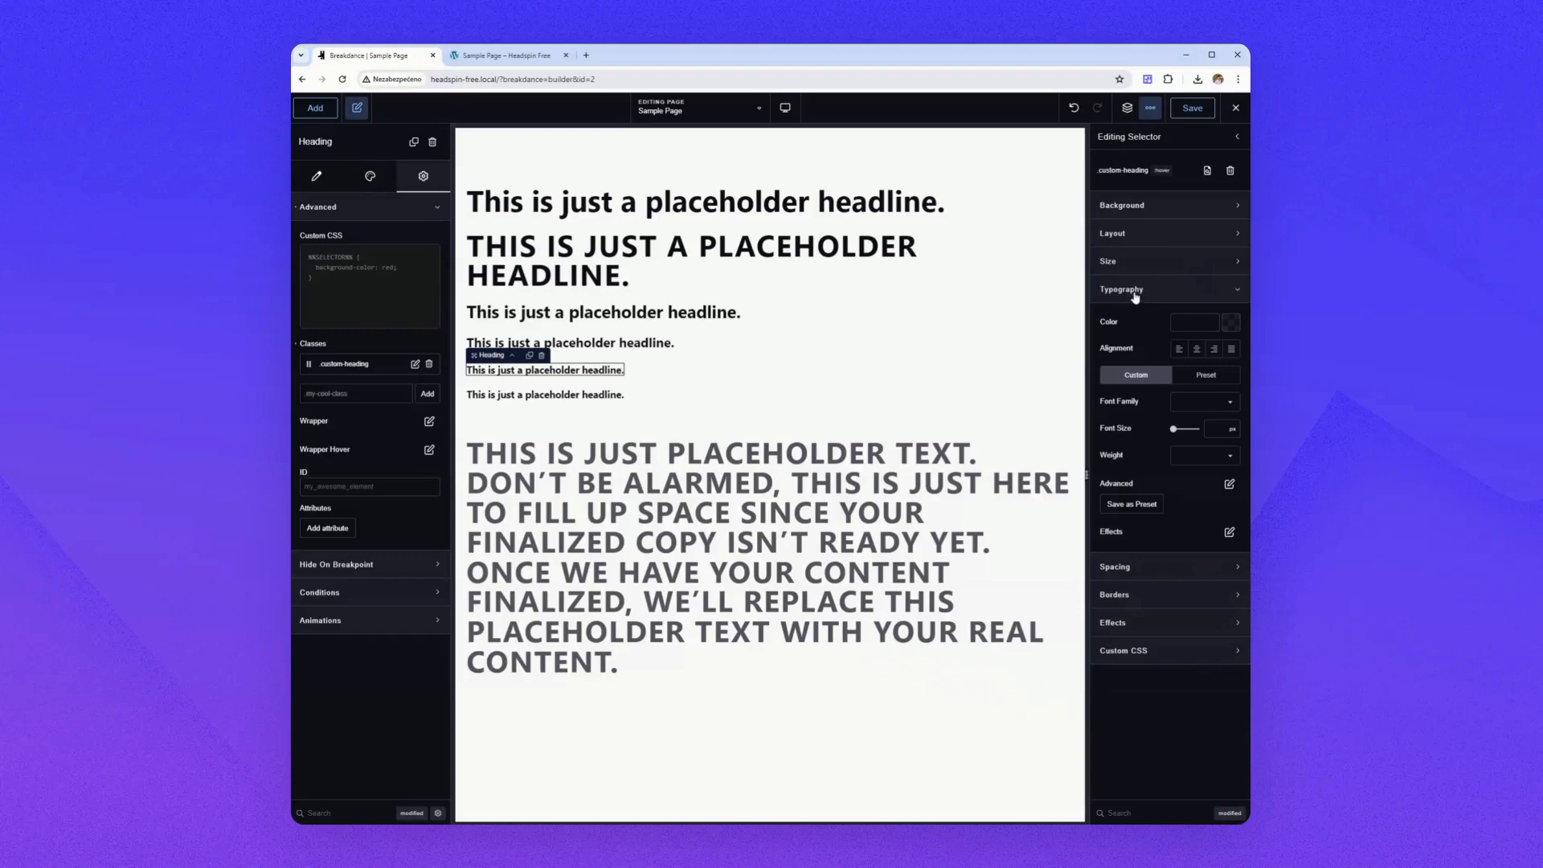
right_click(1218, 430)
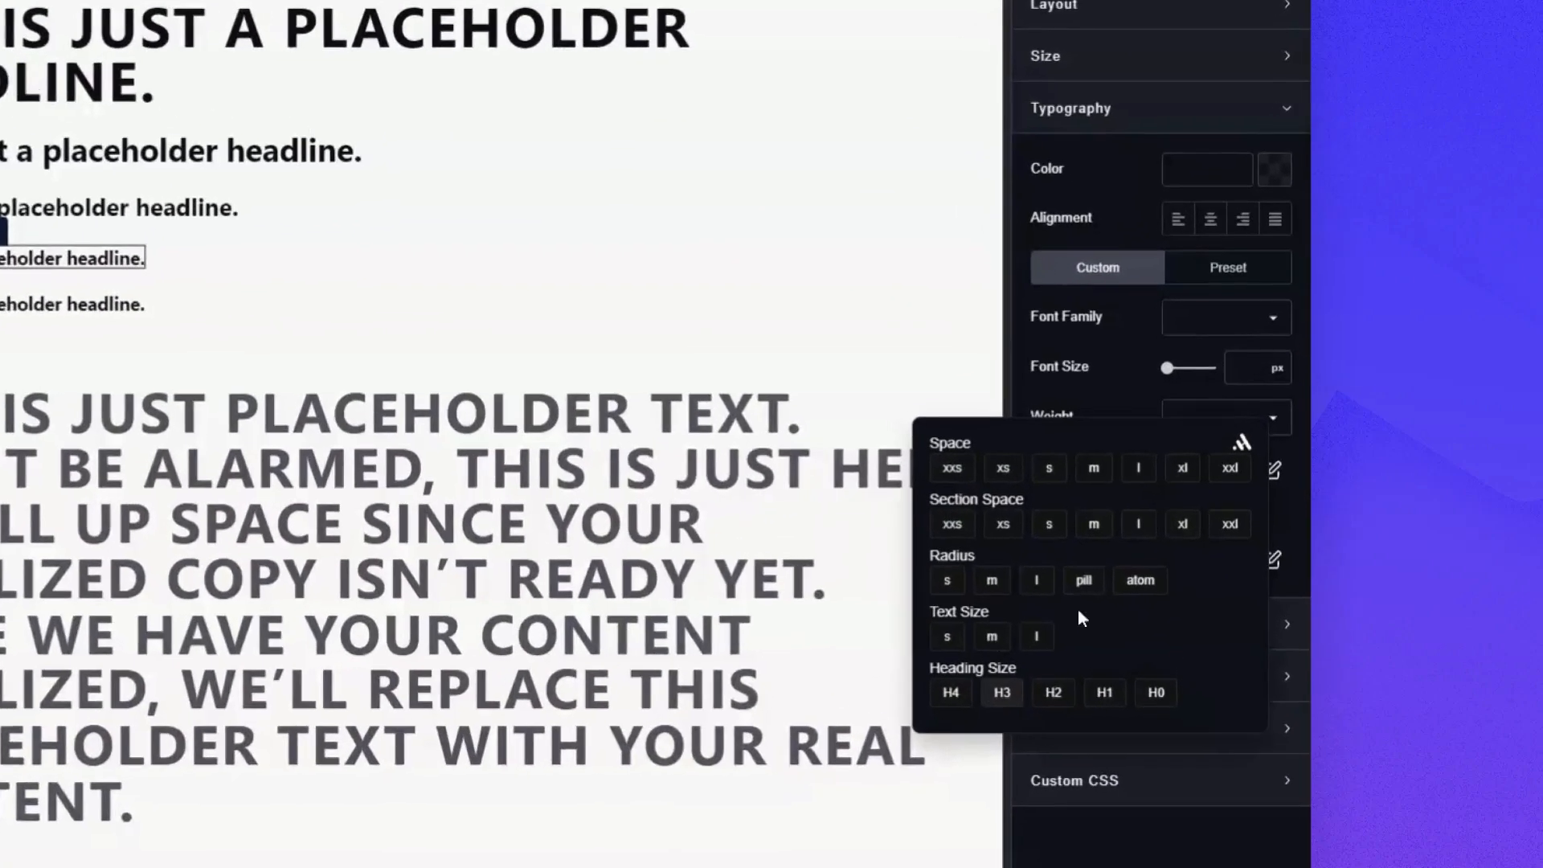
click(1096, 707)
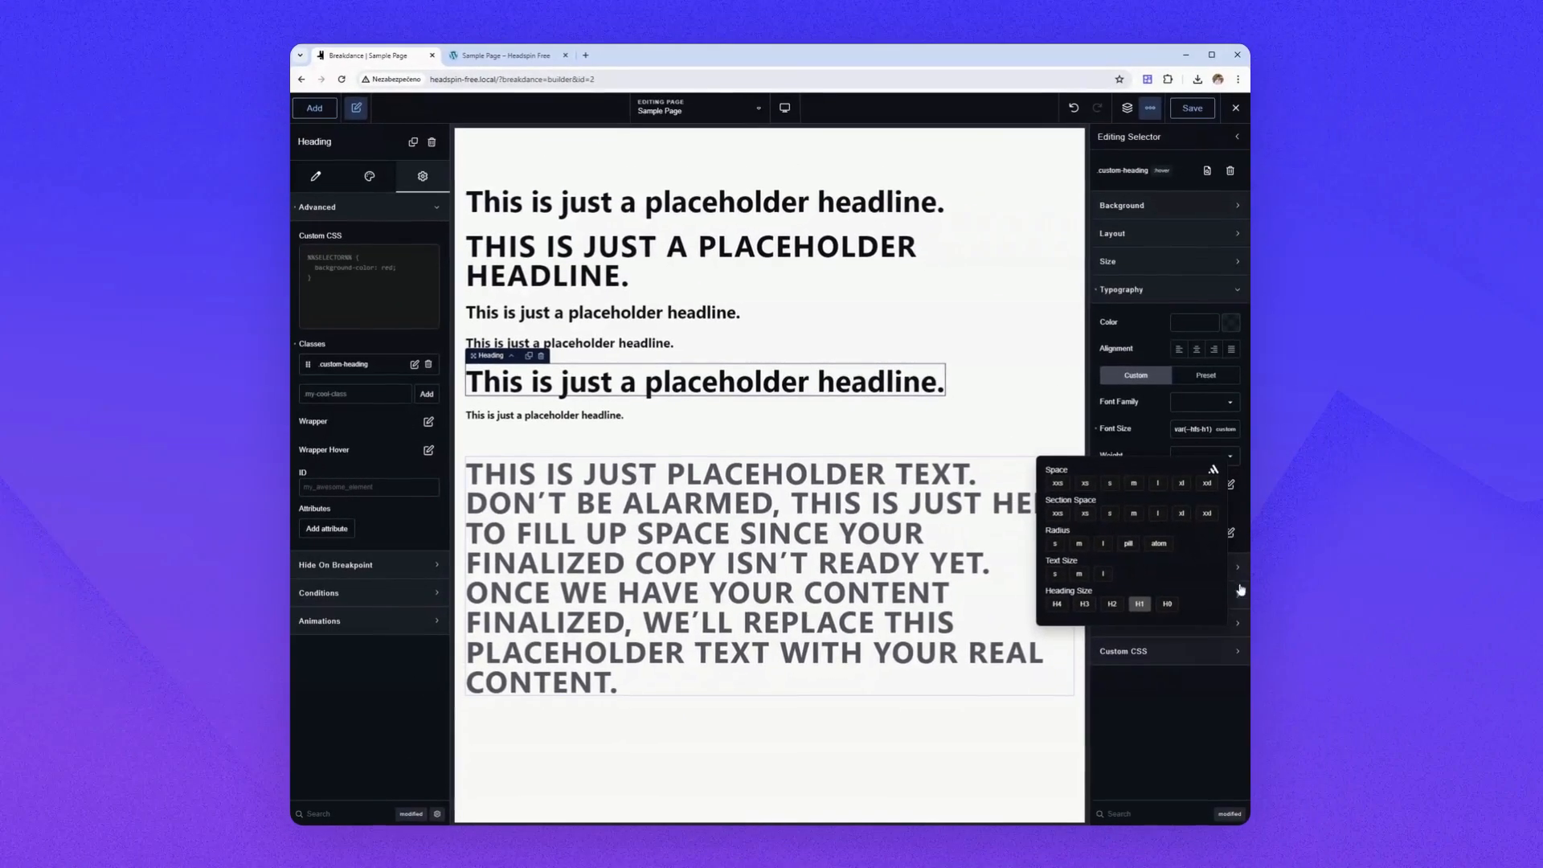
Assign the existing .custom-heading class to the sixth heading.
click(552, 413)
click(416, 183)
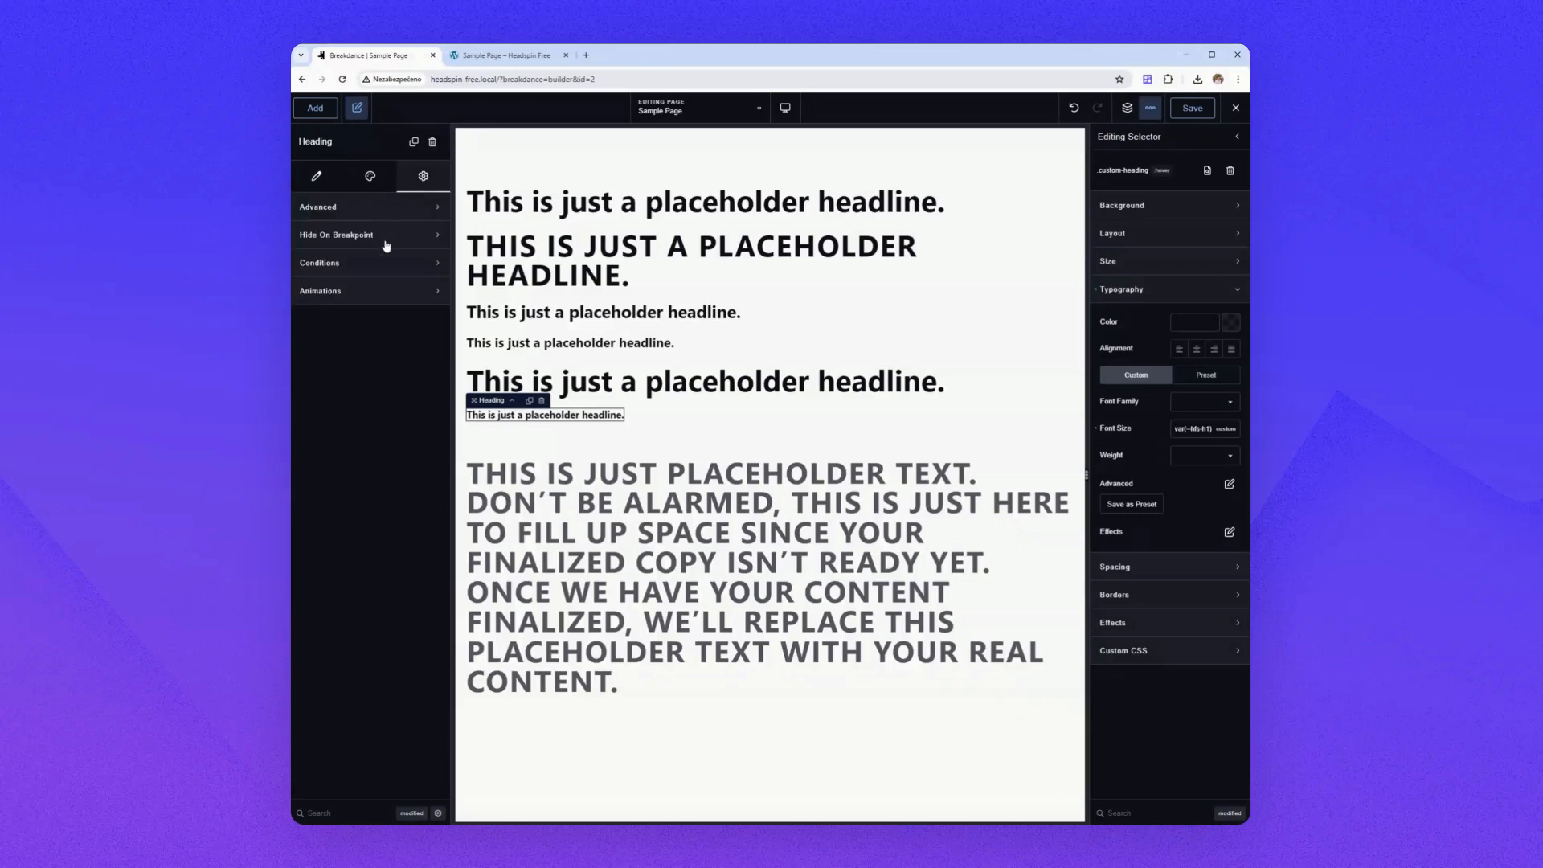
click(391, 213)
click(356, 363)
text(head)
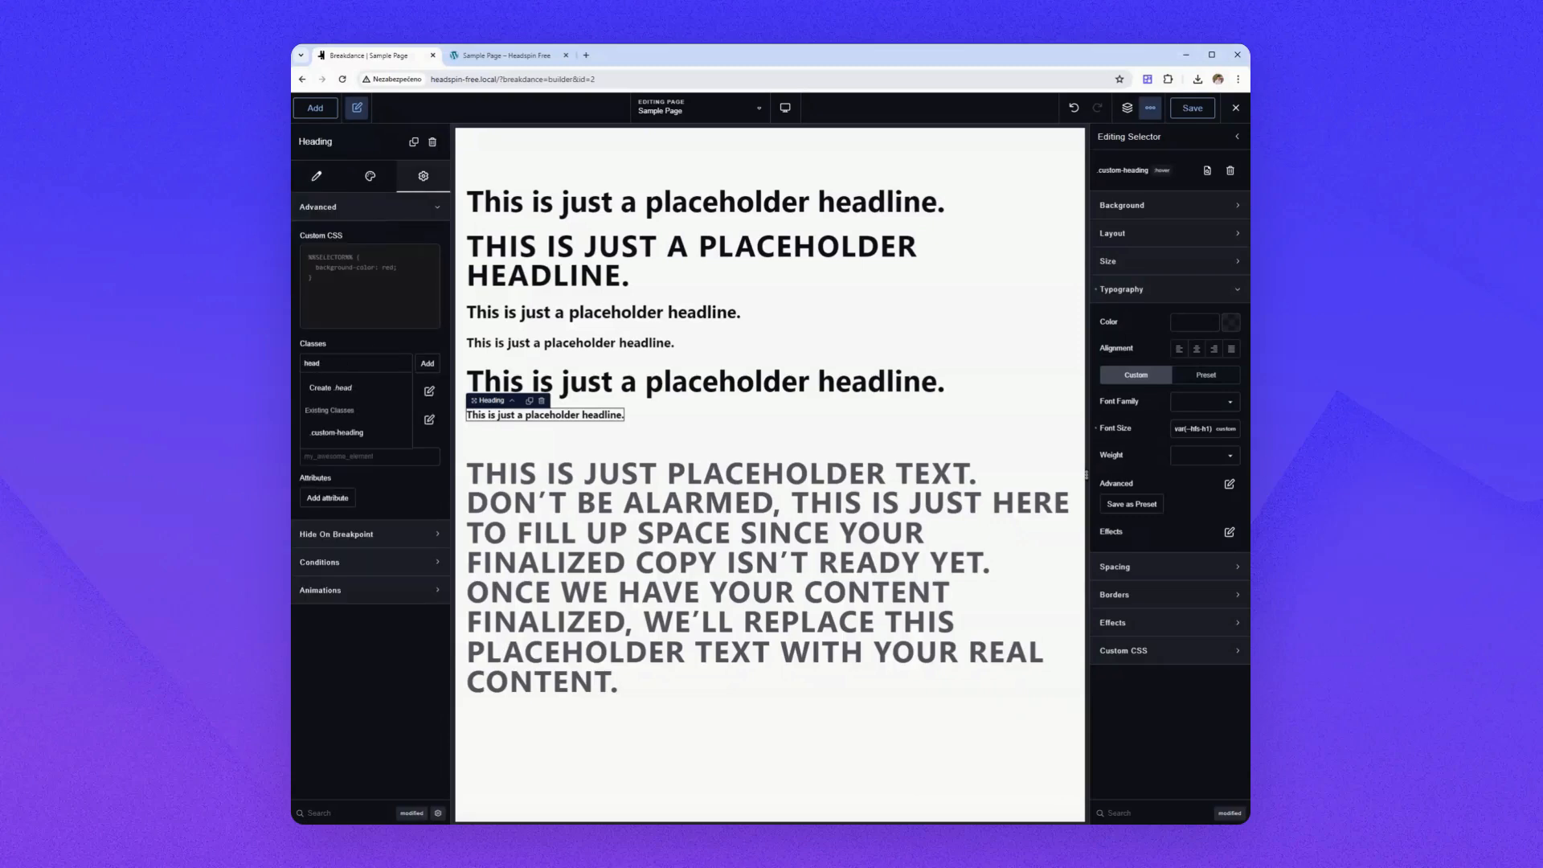
click(354, 432)
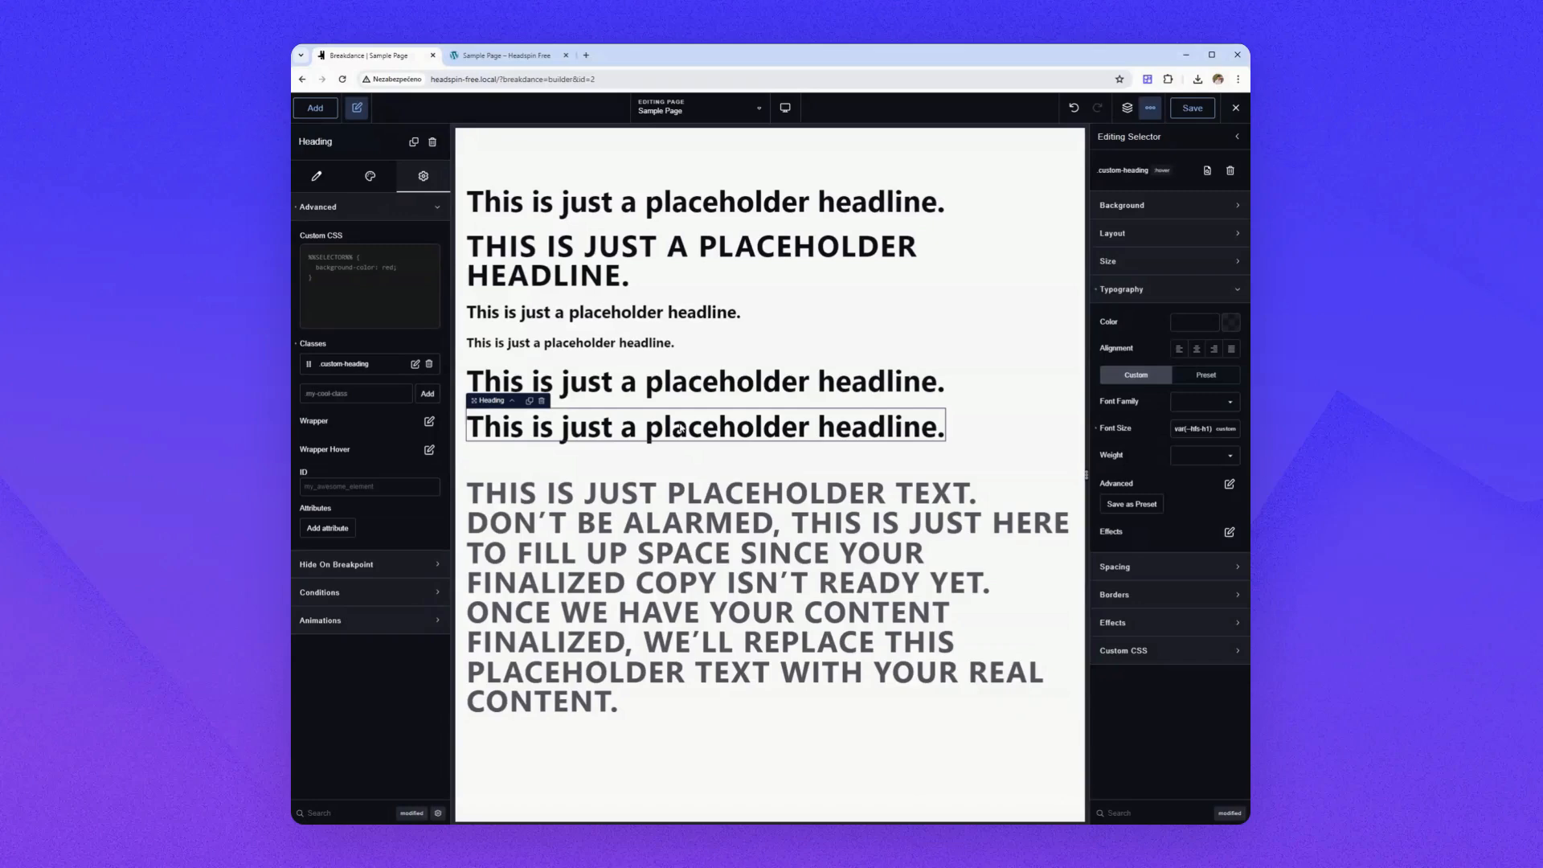
Try the H0, H3 and medium text size variables as the .custom-heading class's font size, and return it to the H1 variable.
click(1194, 429)
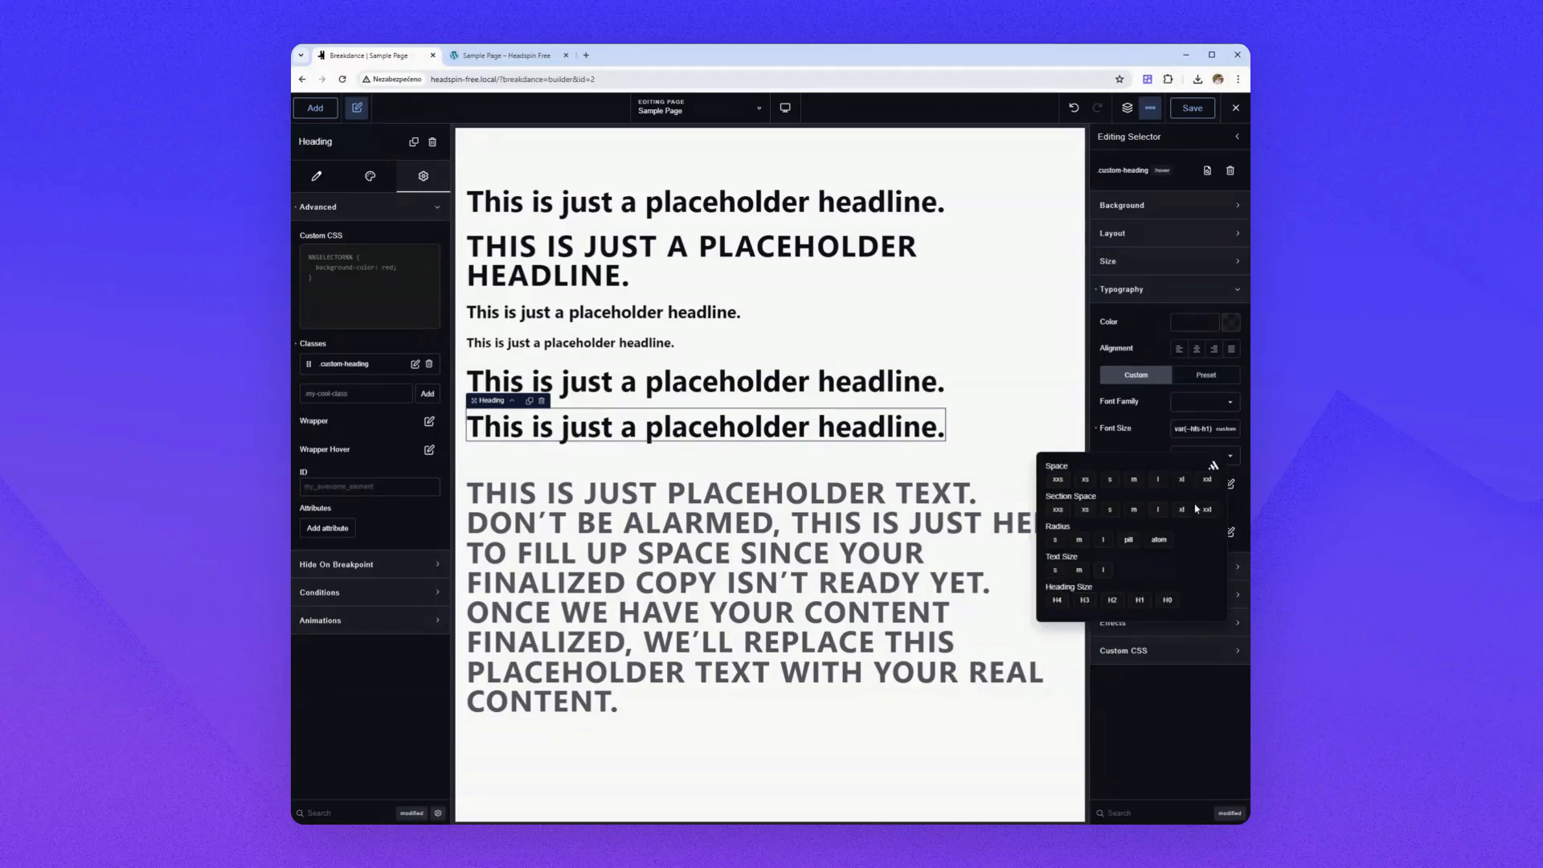
click(1168, 599)
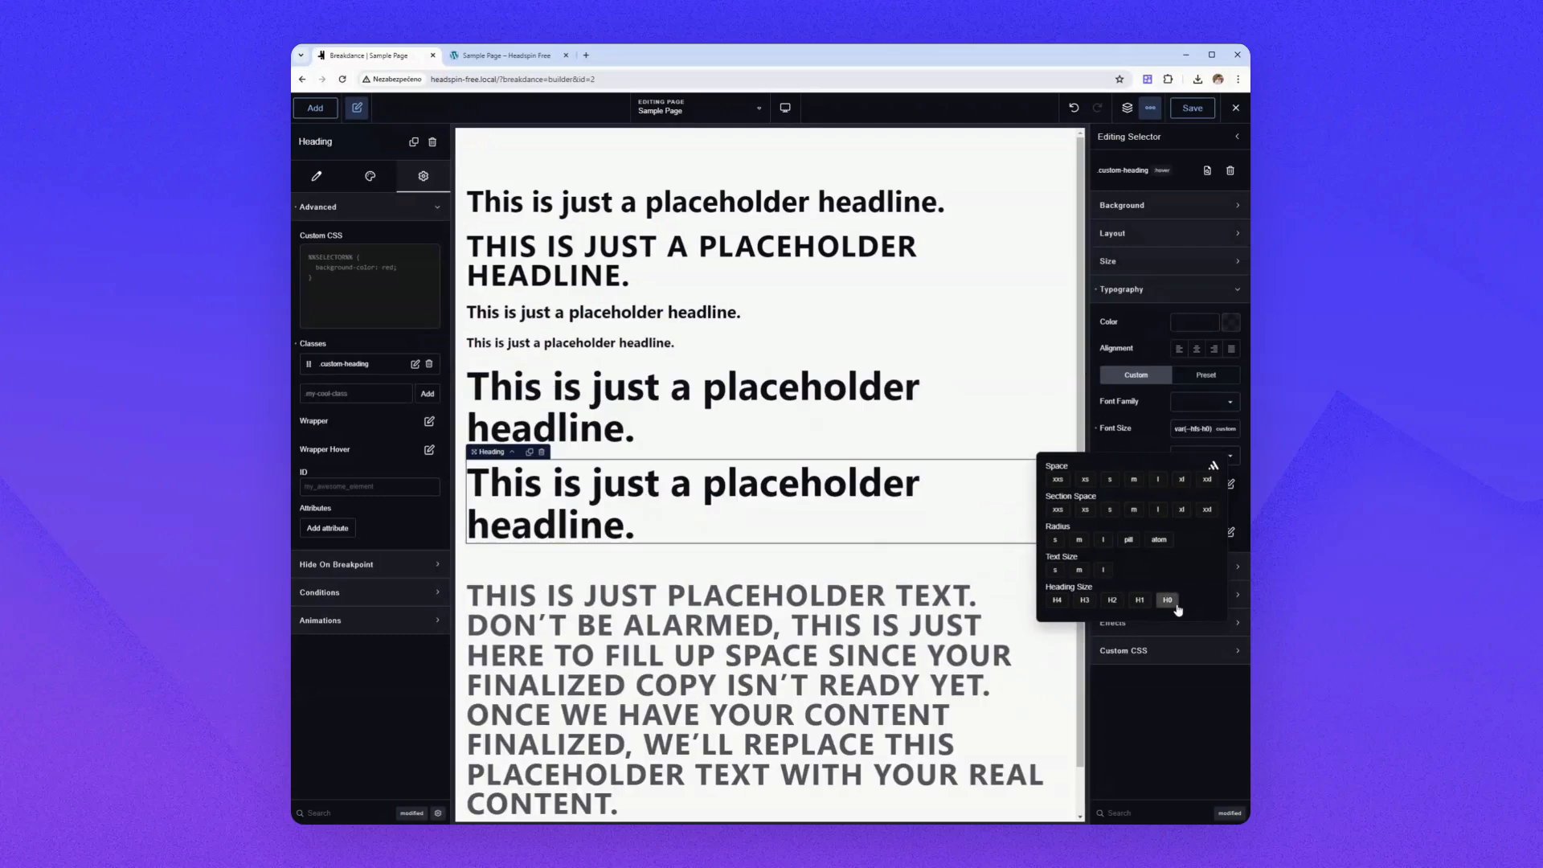
click(1084, 599)
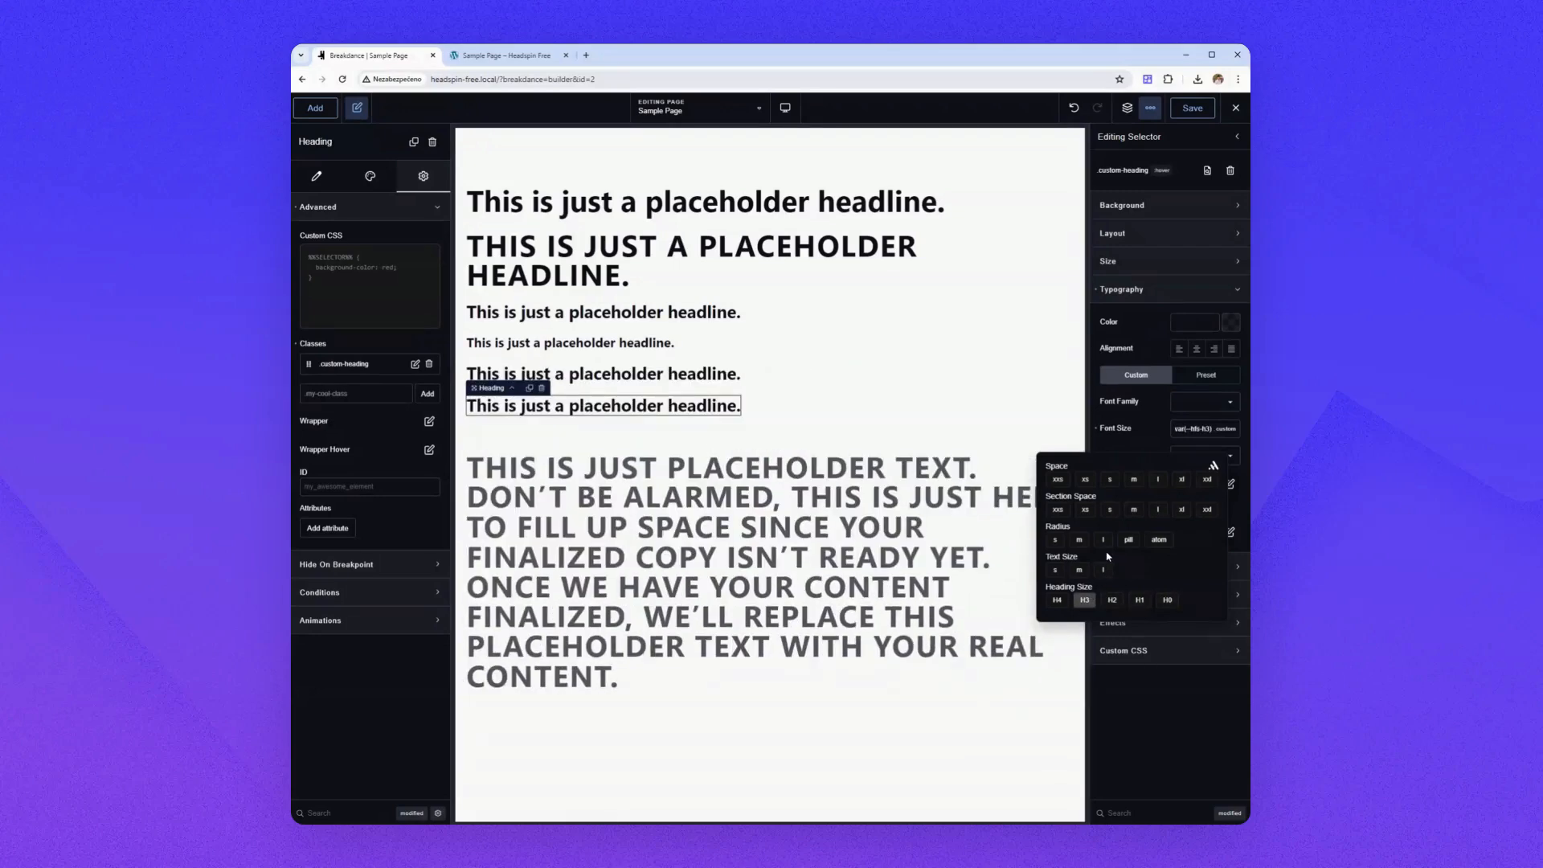
click(1079, 571)
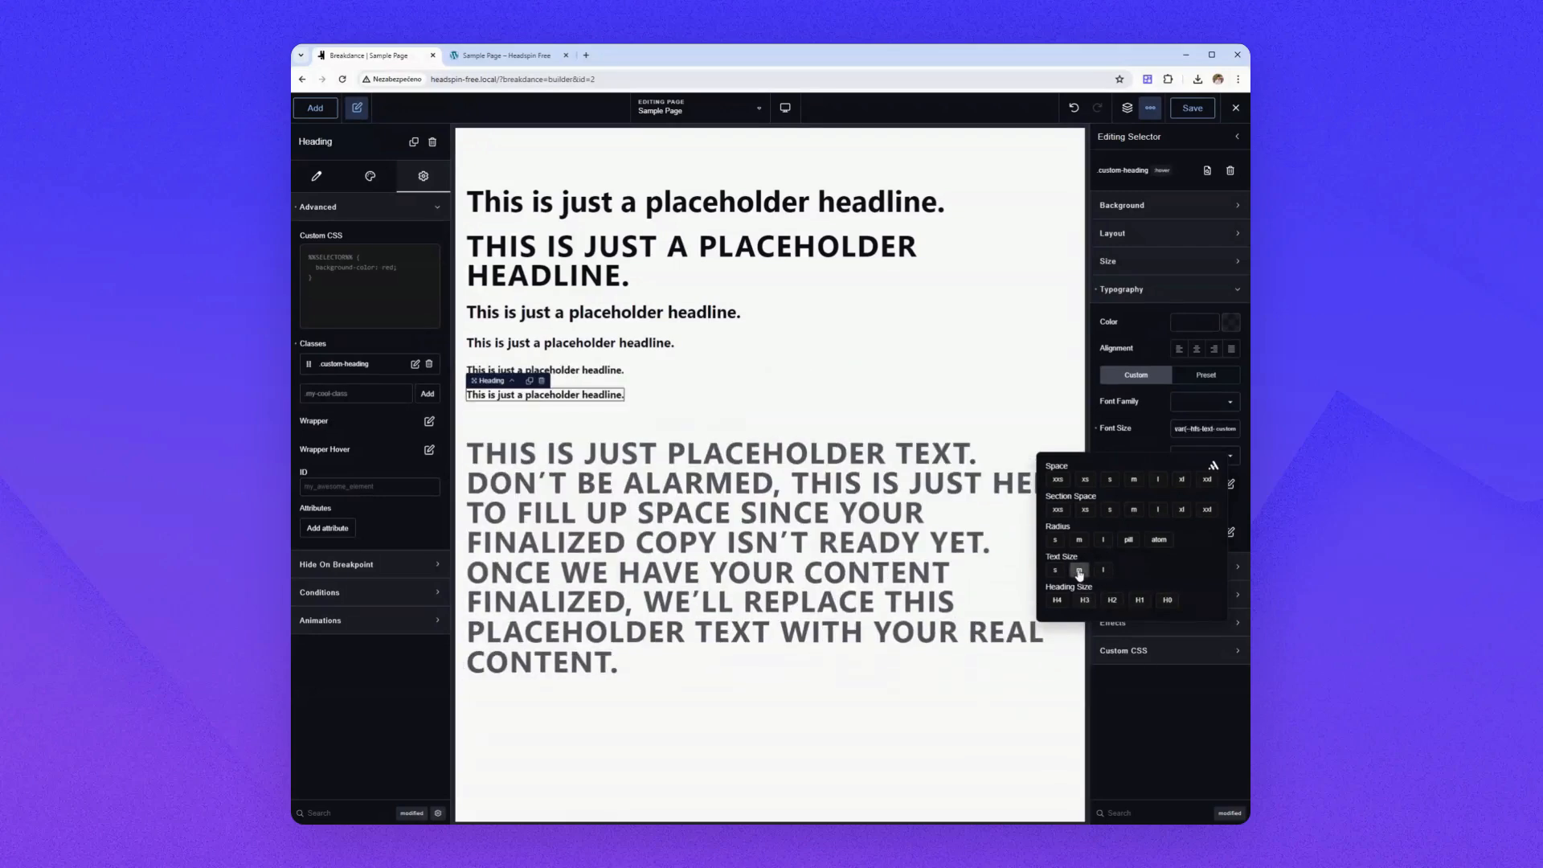
click(1138, 599)
Select the fourth heading for editing.
click(612, 344)
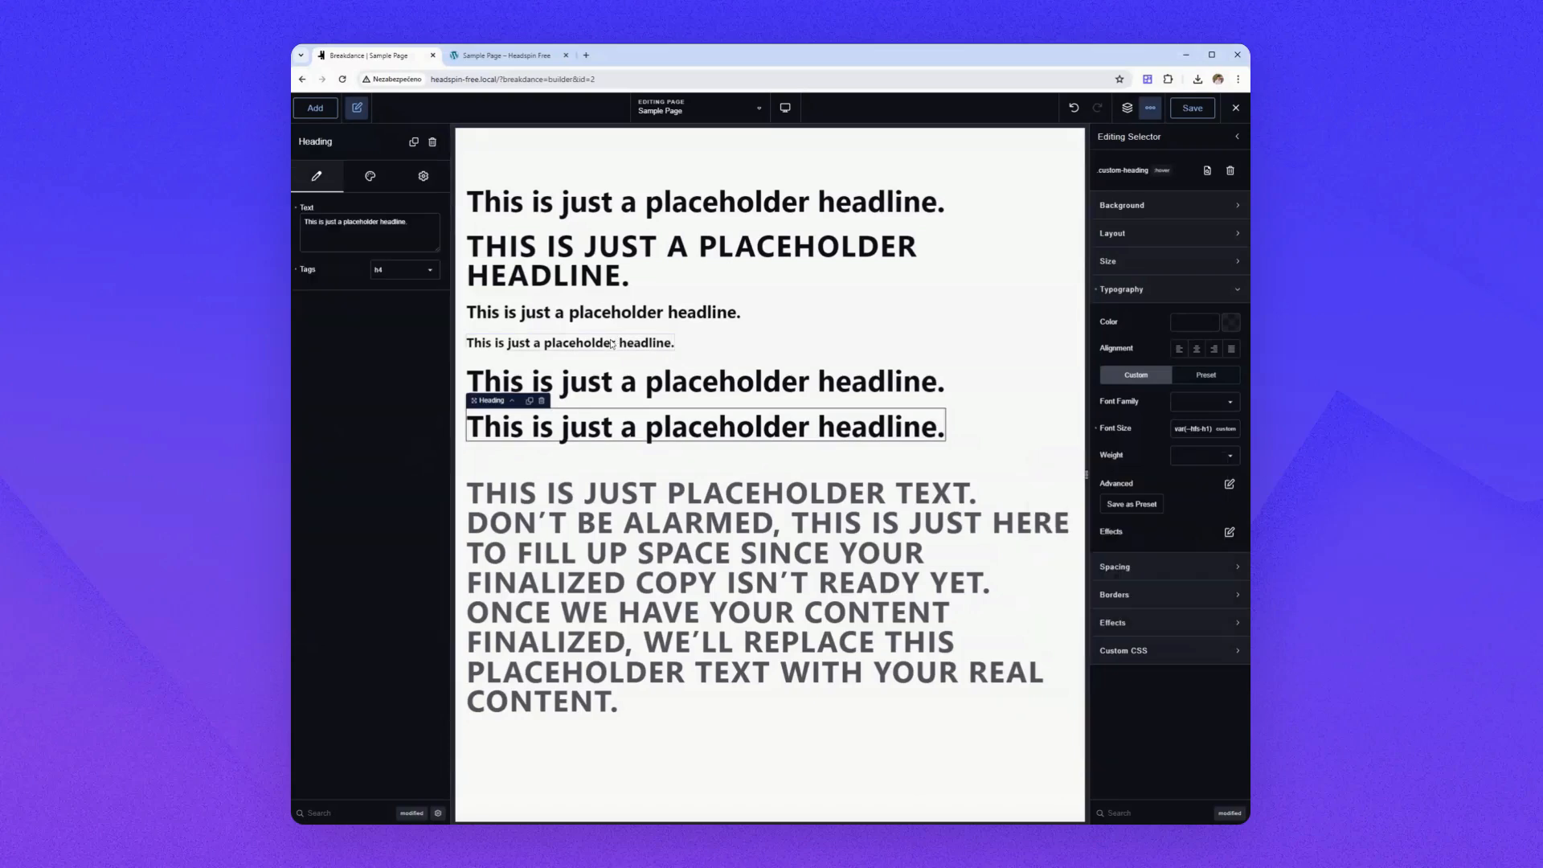